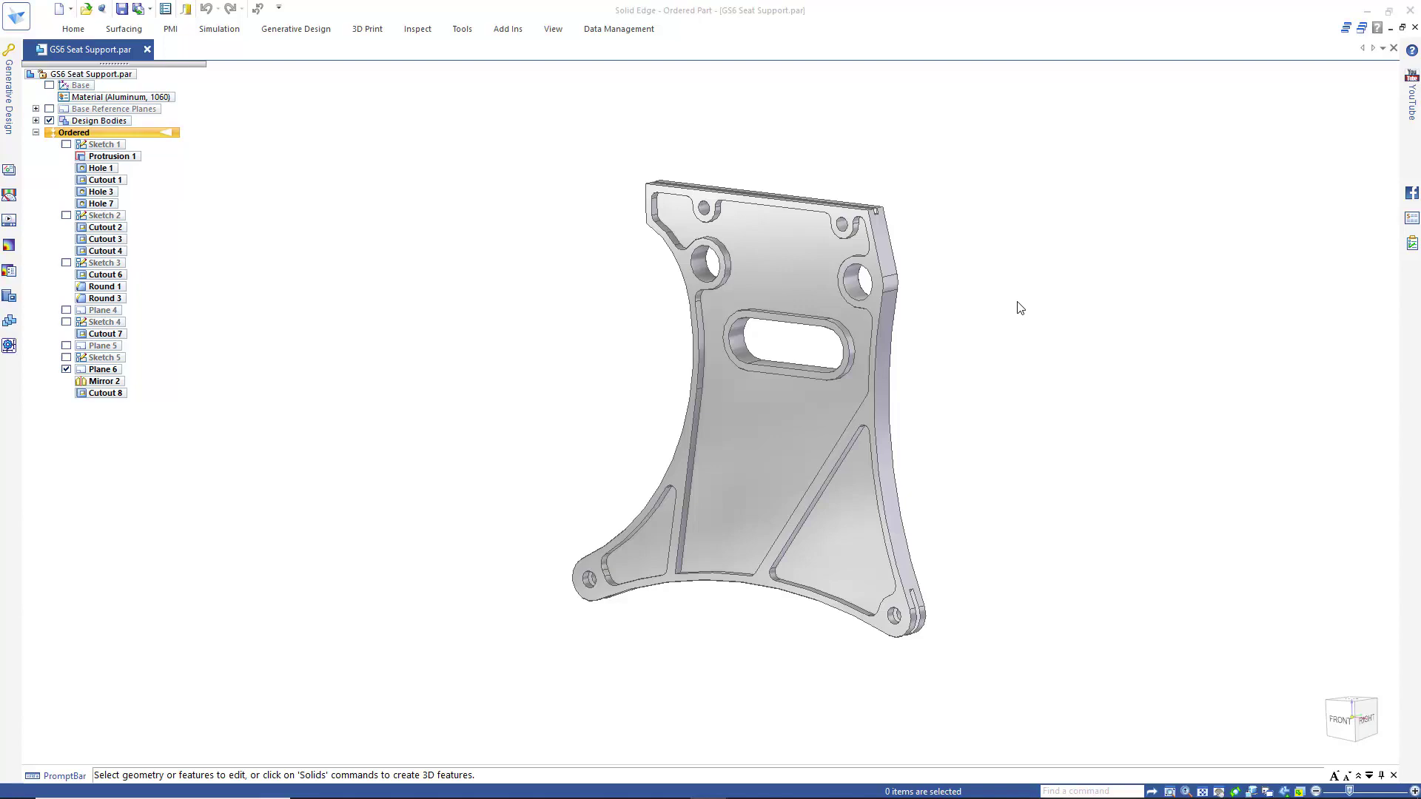
Create Generative Study 1 for the seat support bracket and pin the Generative Design pane open
click(483, 125)
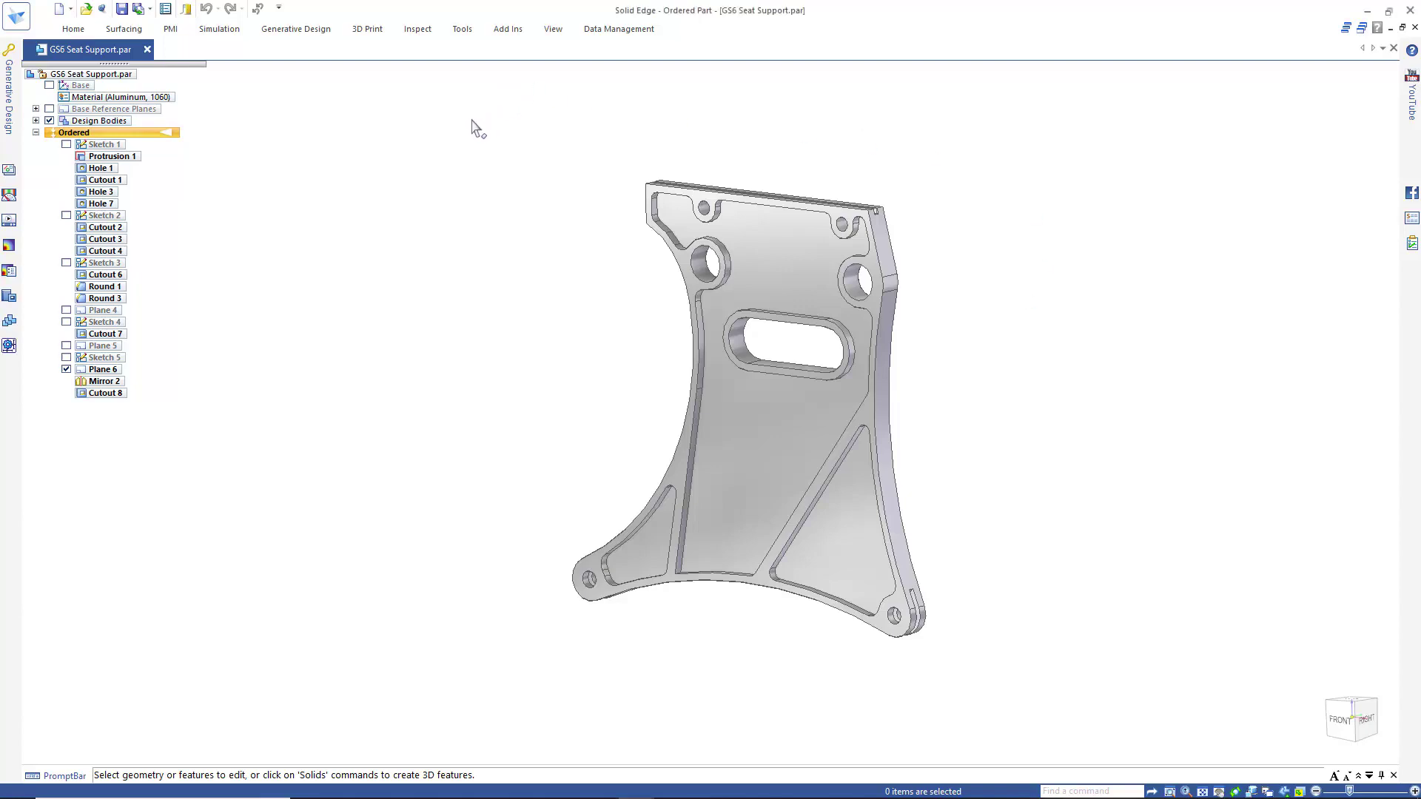
click(293, 31)
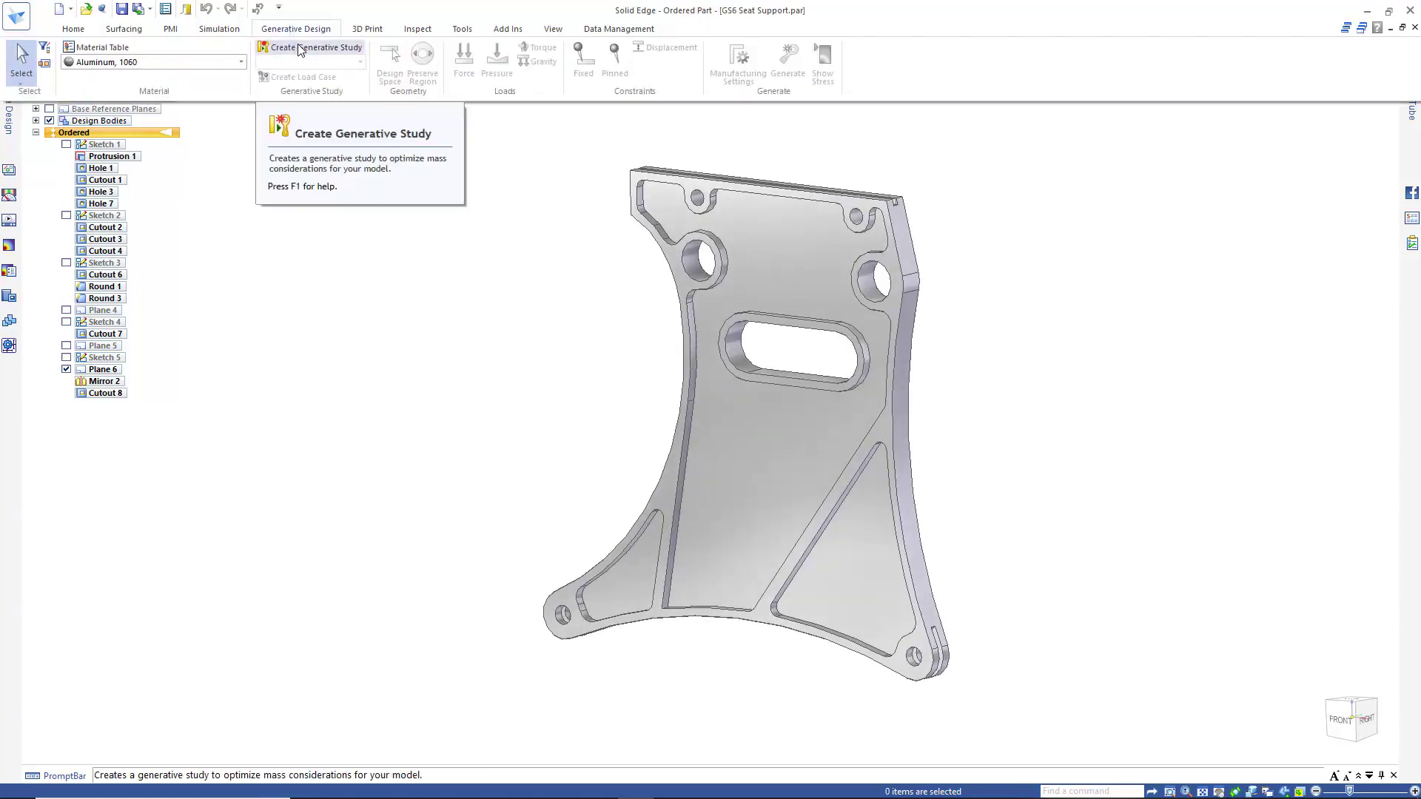
click(299, 50)
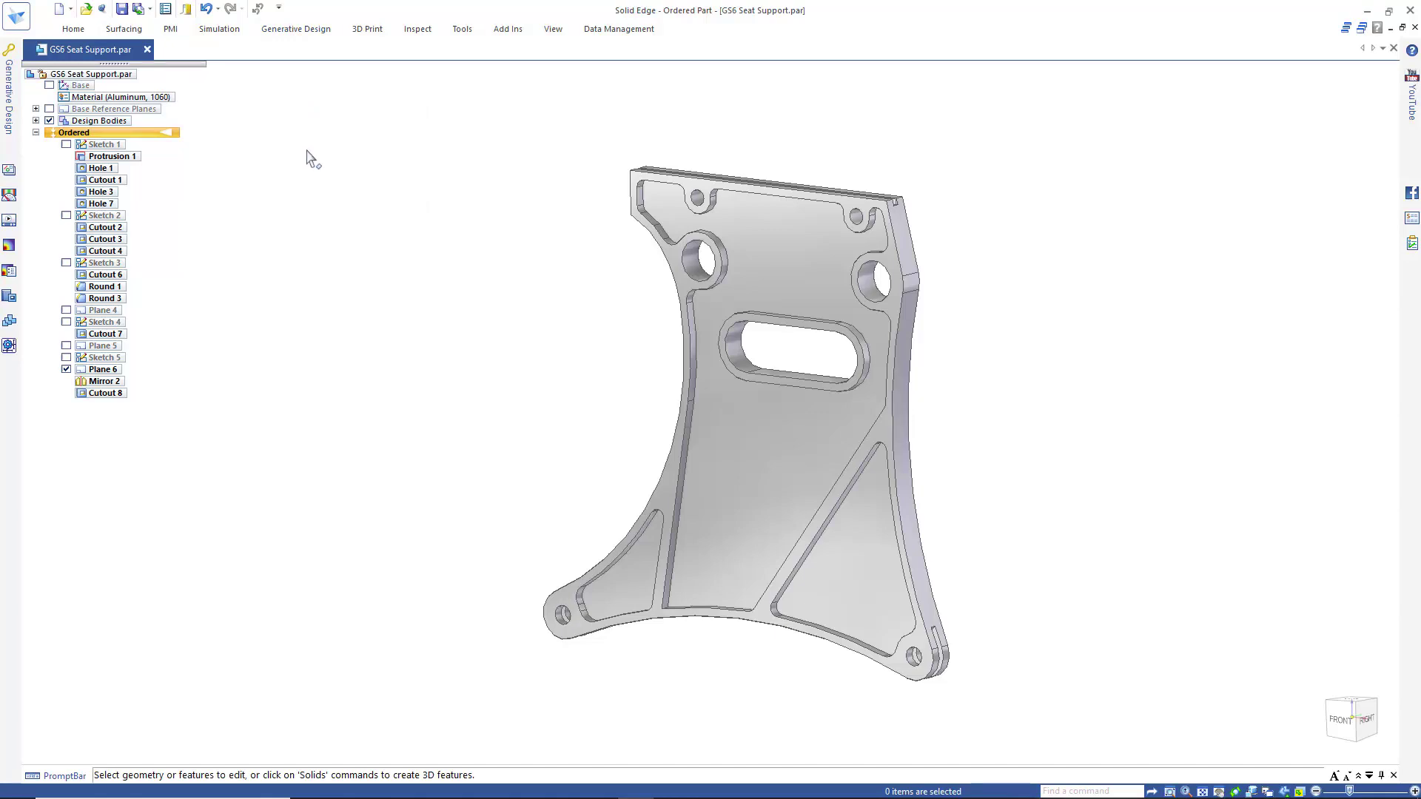
mouse_move(15, 122)
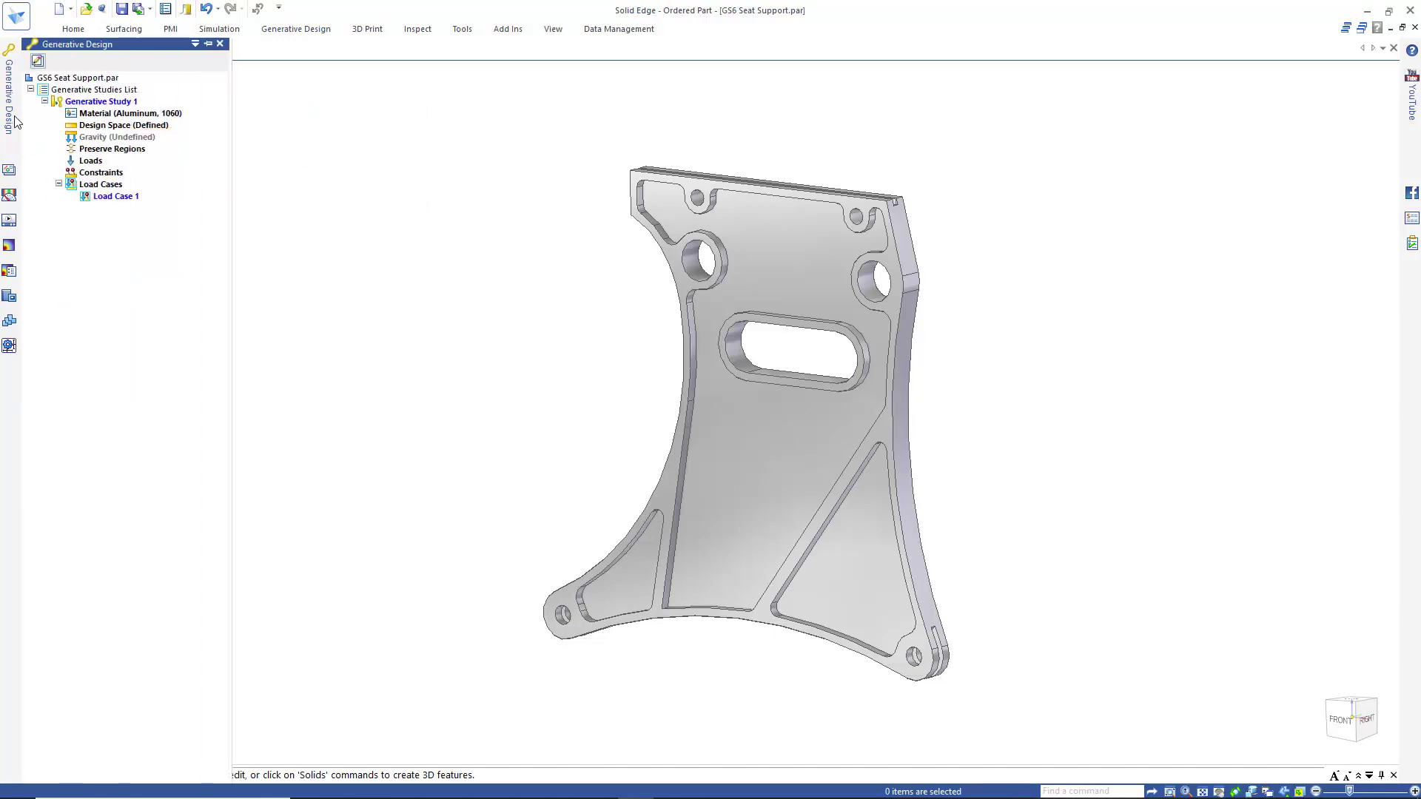
click(208, 44)
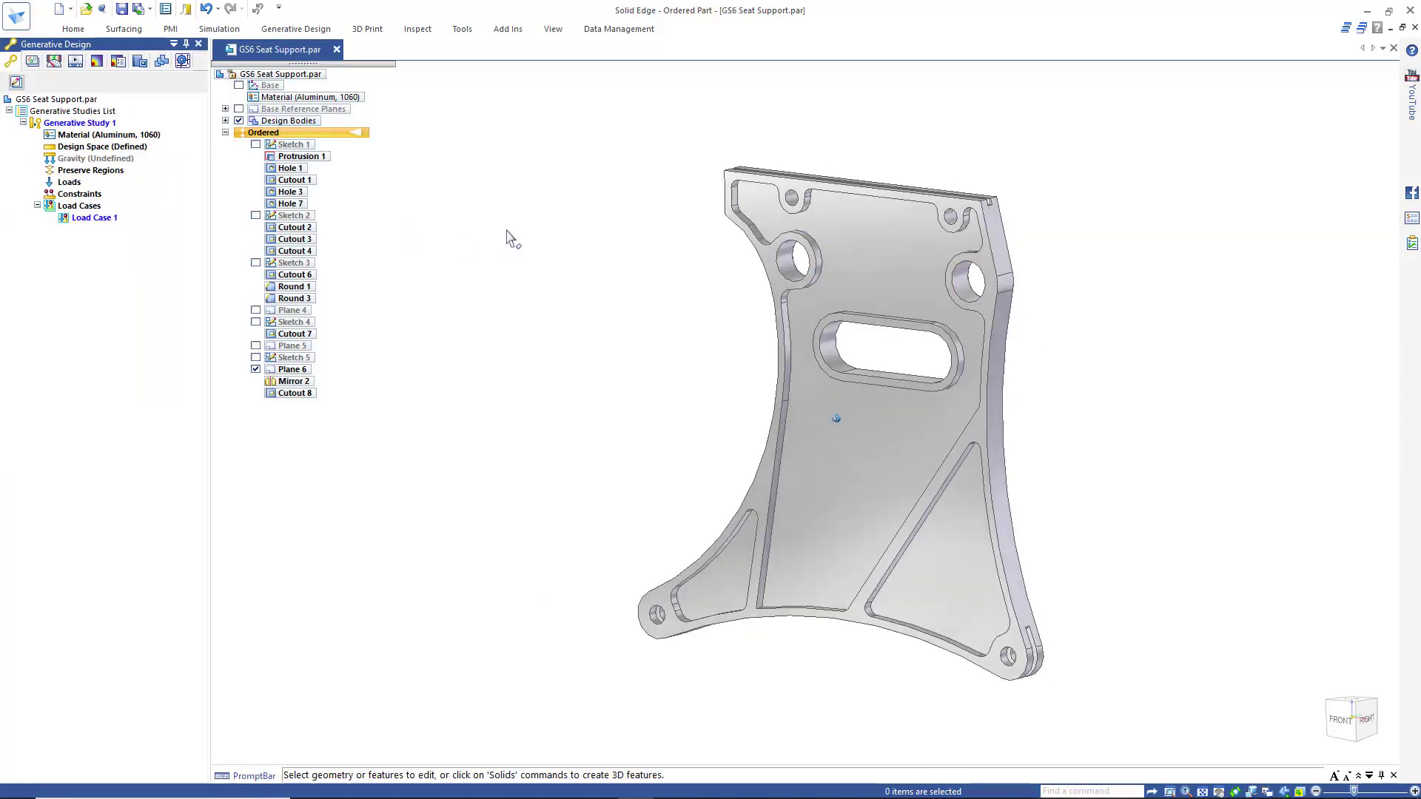
Fix the two lower mounting-hole cylinders as Fixed 1 with a 7.00 mm offset
click(314, 31)
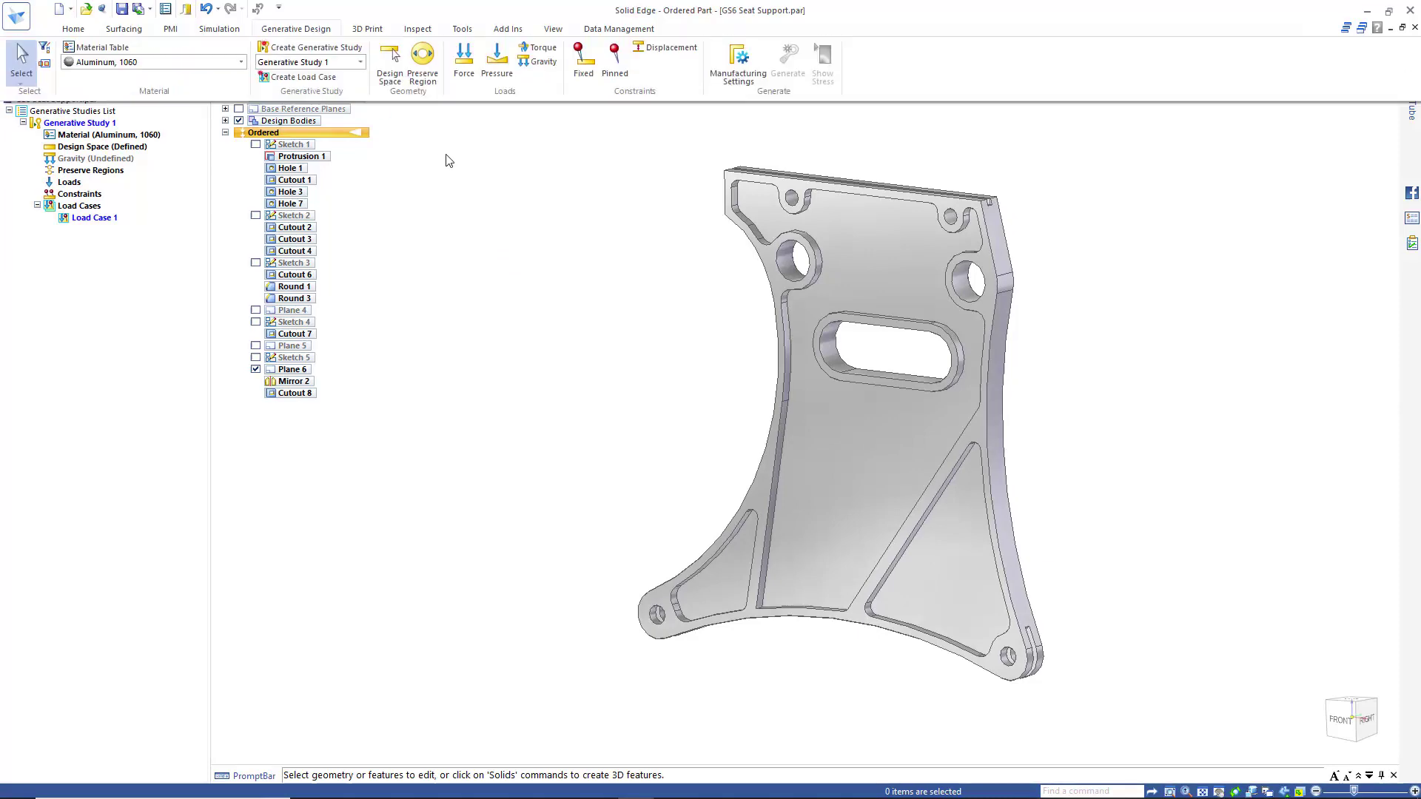
click(585, 71)
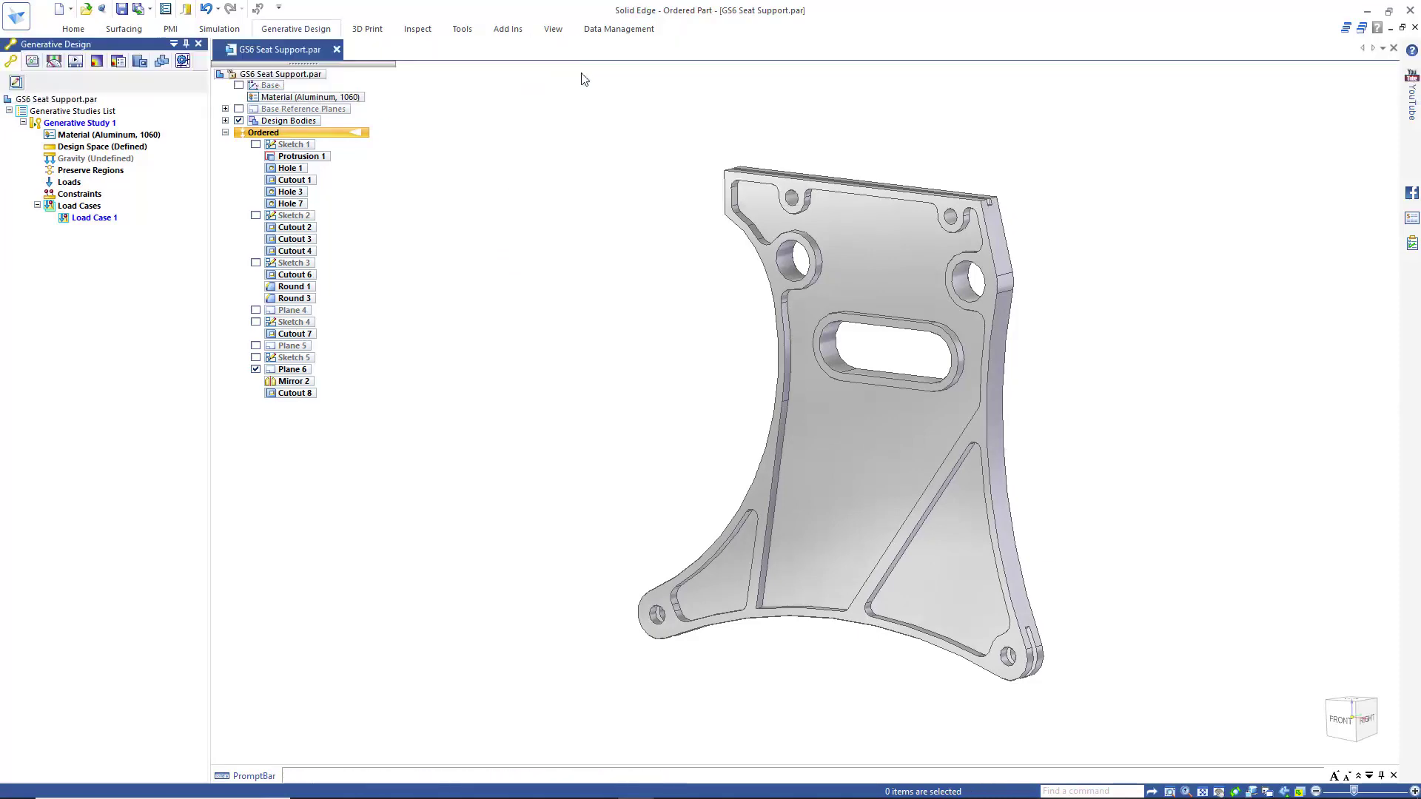
scroll(606, 657, up, 3)
scroll(606, 658, up, 2)
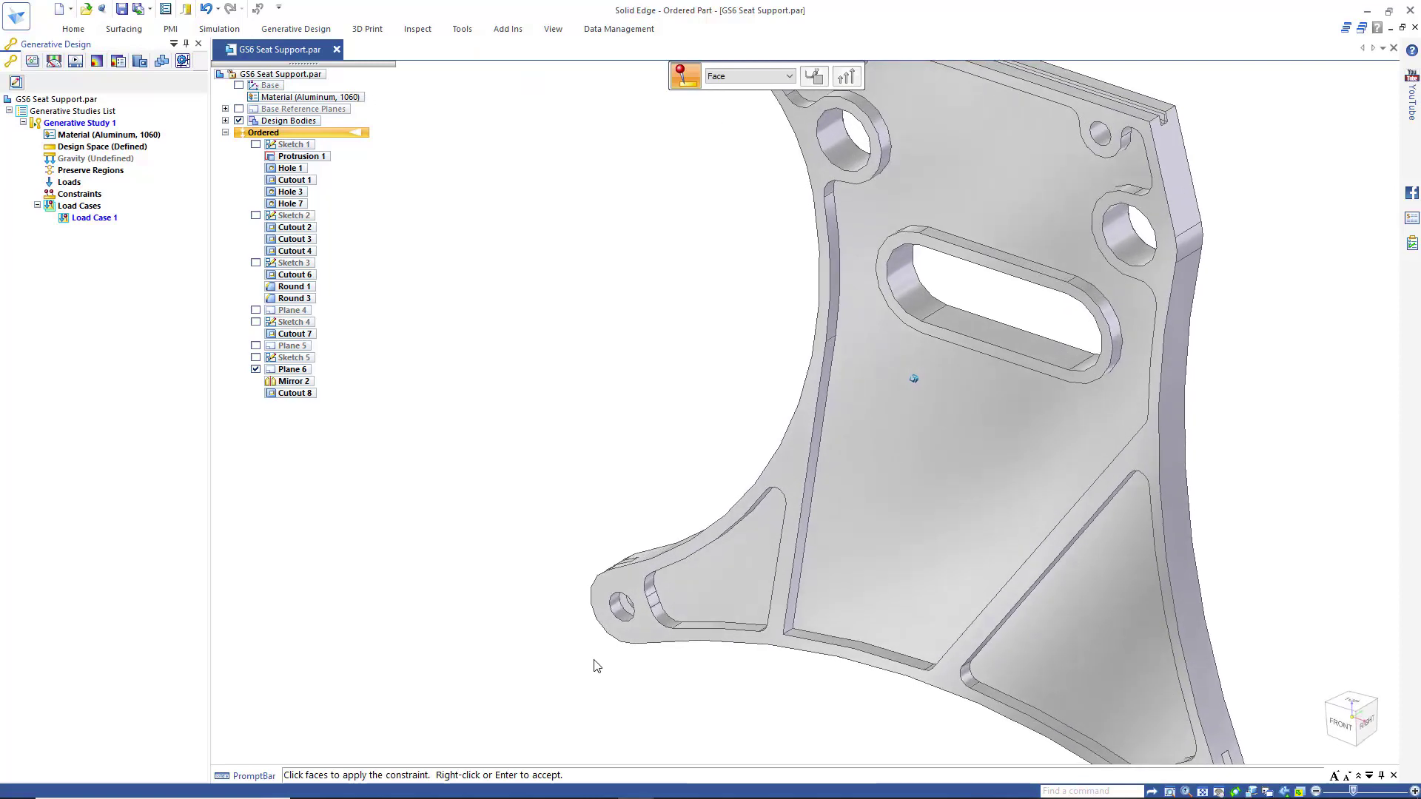
scroll(666, 629, down, 2)
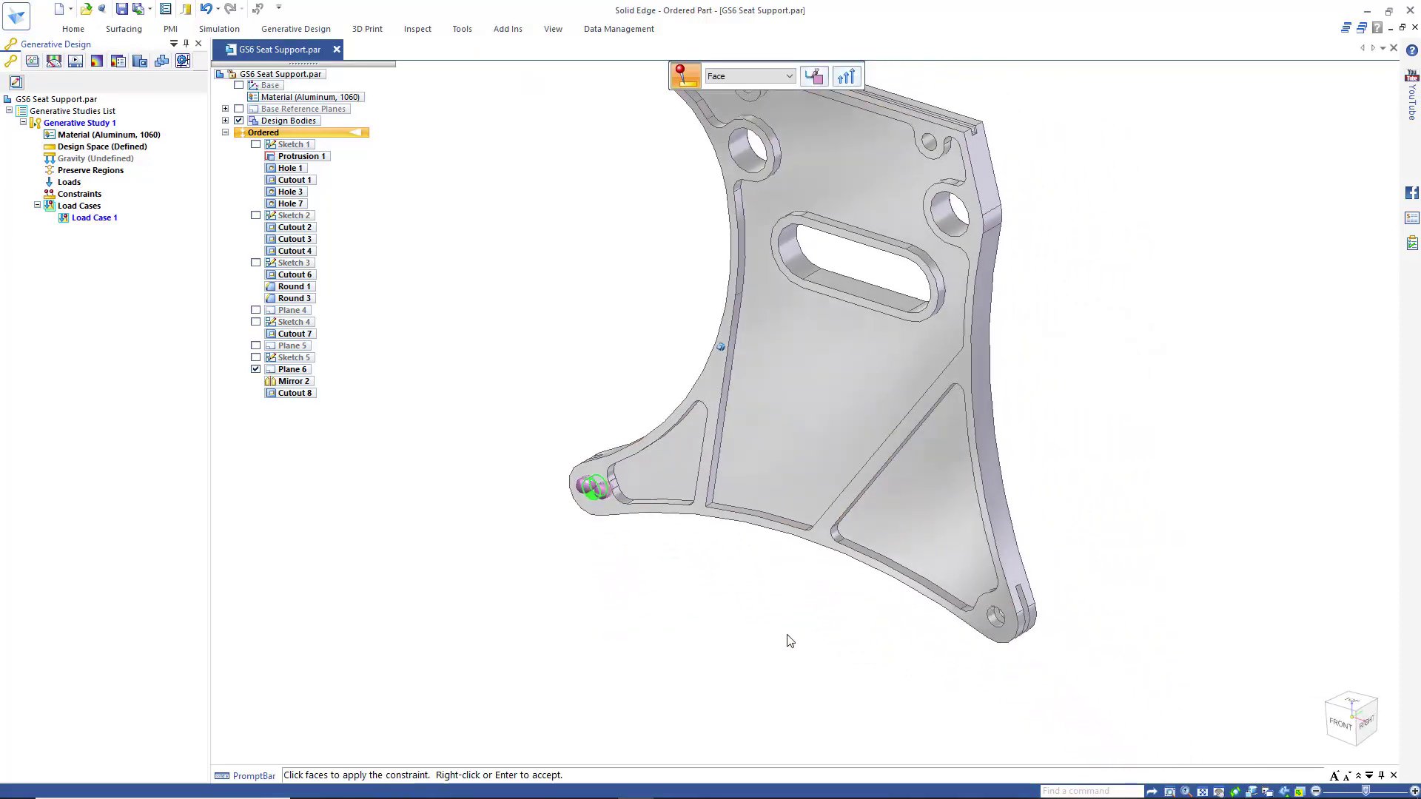
click(984, 620)
middle_drag(859, 644, 719, 635)
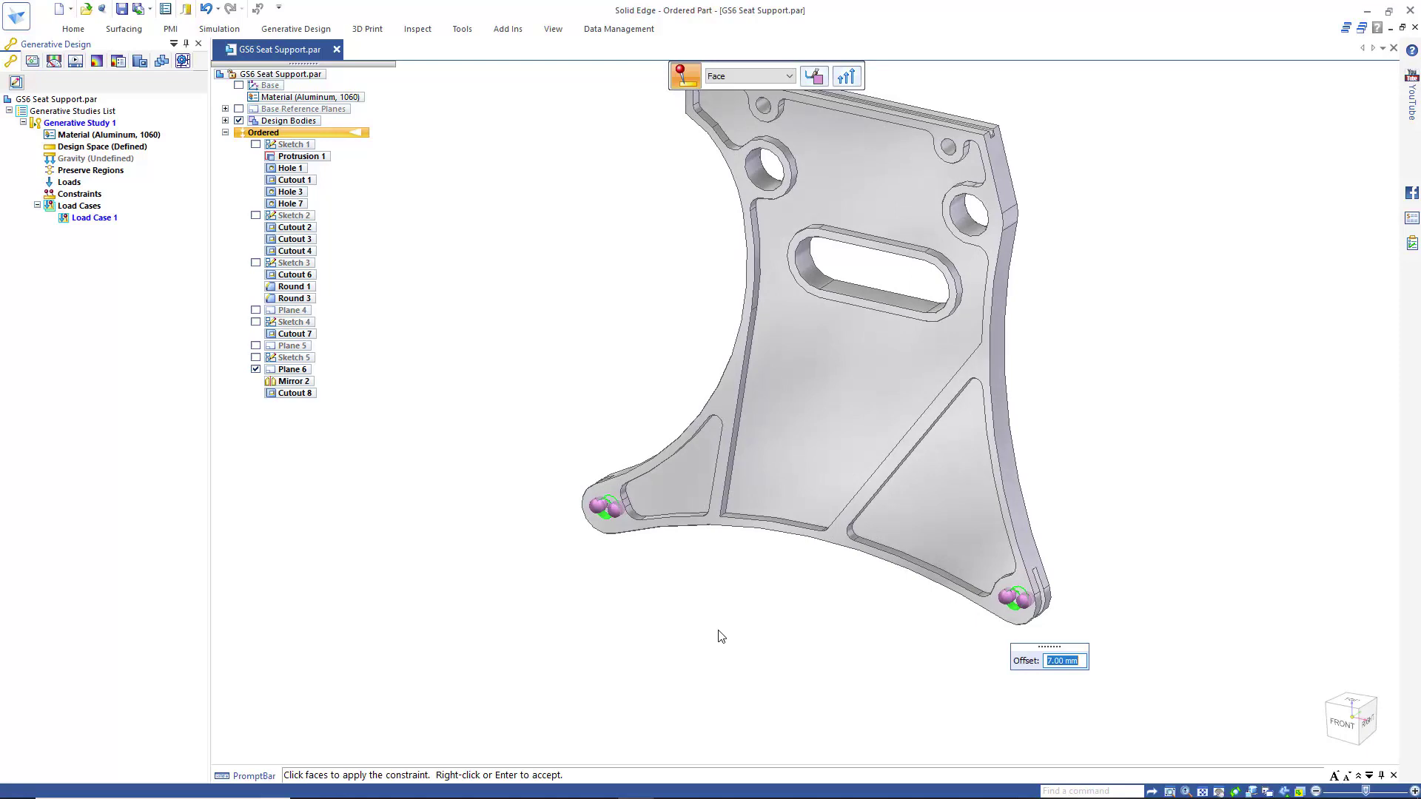
middle_drag(721, 636, 669, 634)
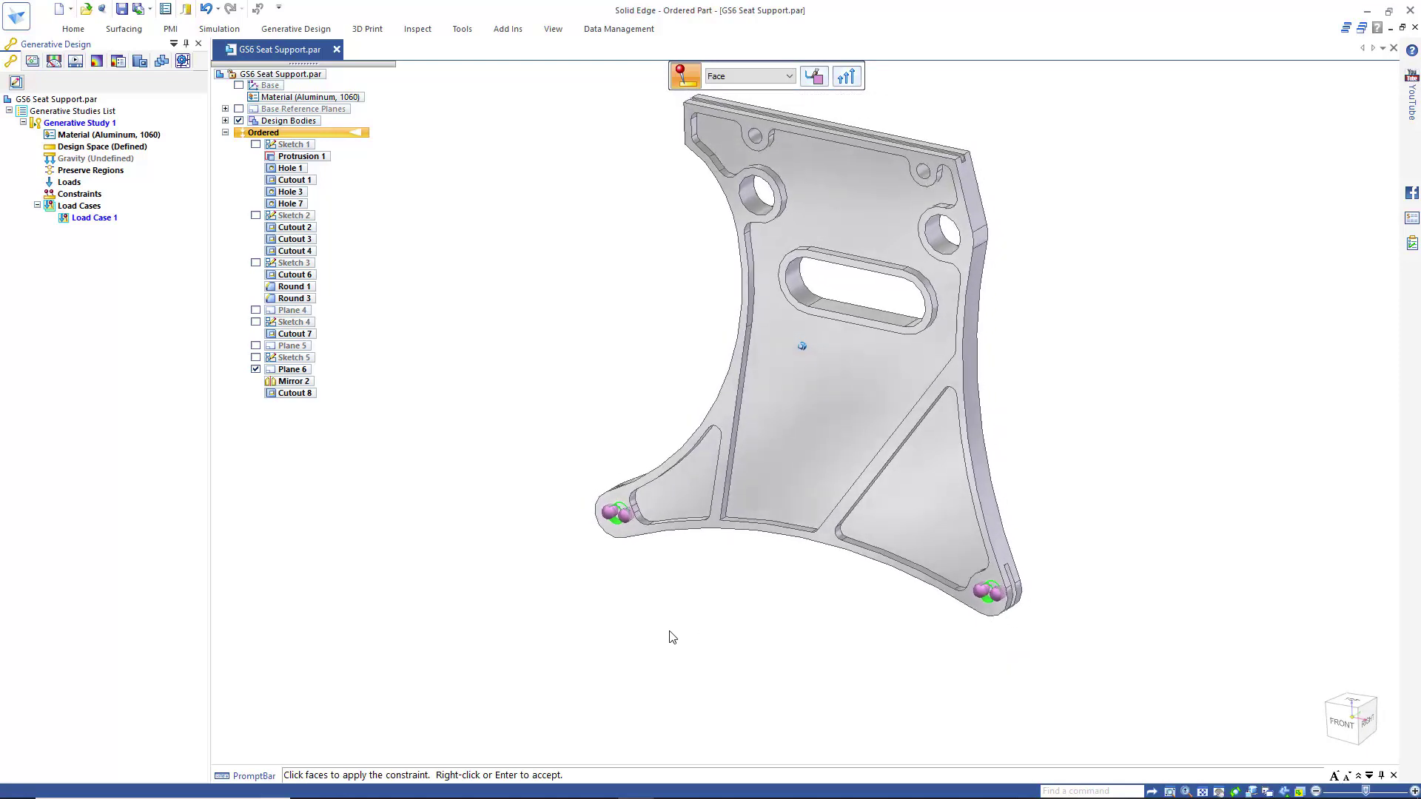
right_click(641, 610)
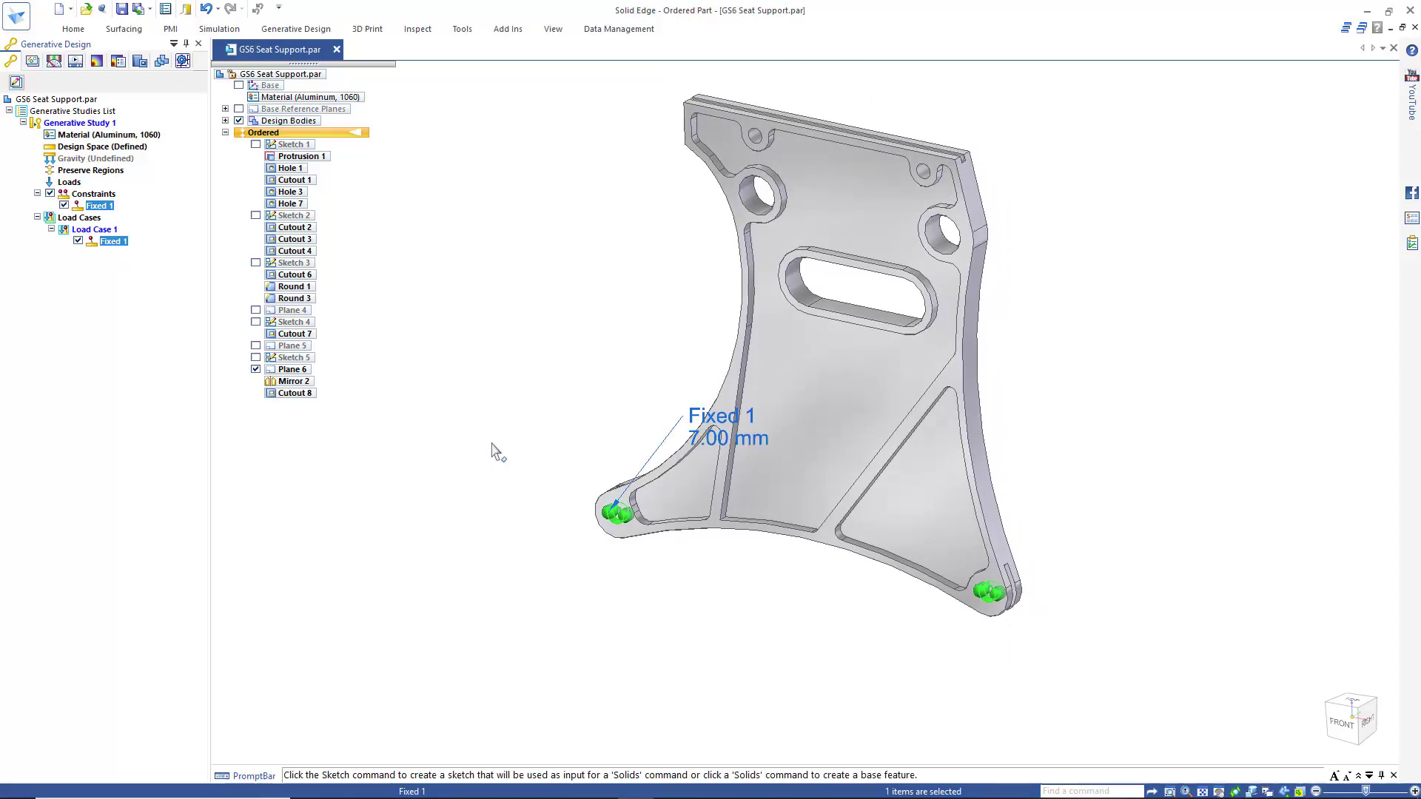
Load the top flange face with Force 1: 65 N pointing downward, 8.00 mm offset
click(307, 34)
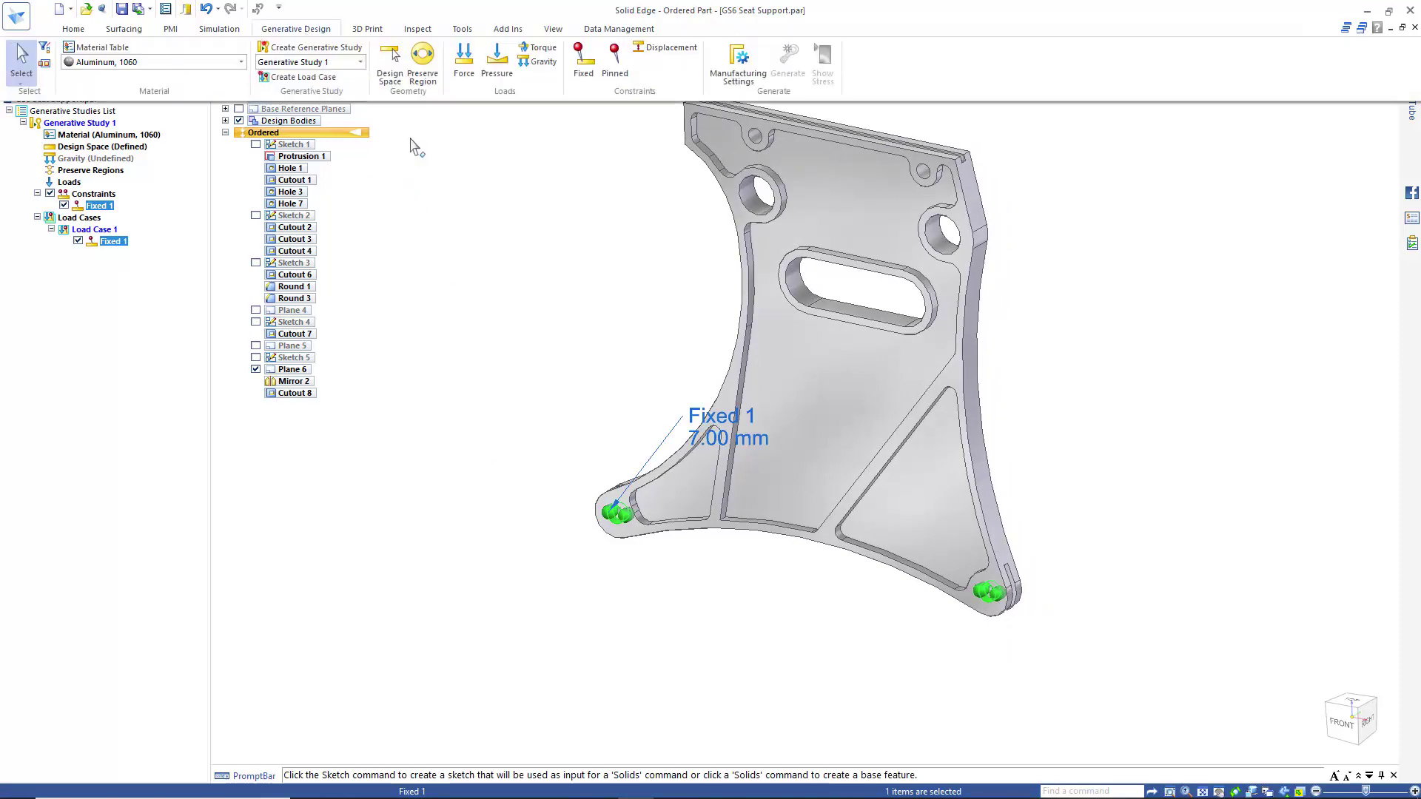
click(523, 281)
middle_drag(522, 281, 492, 304)
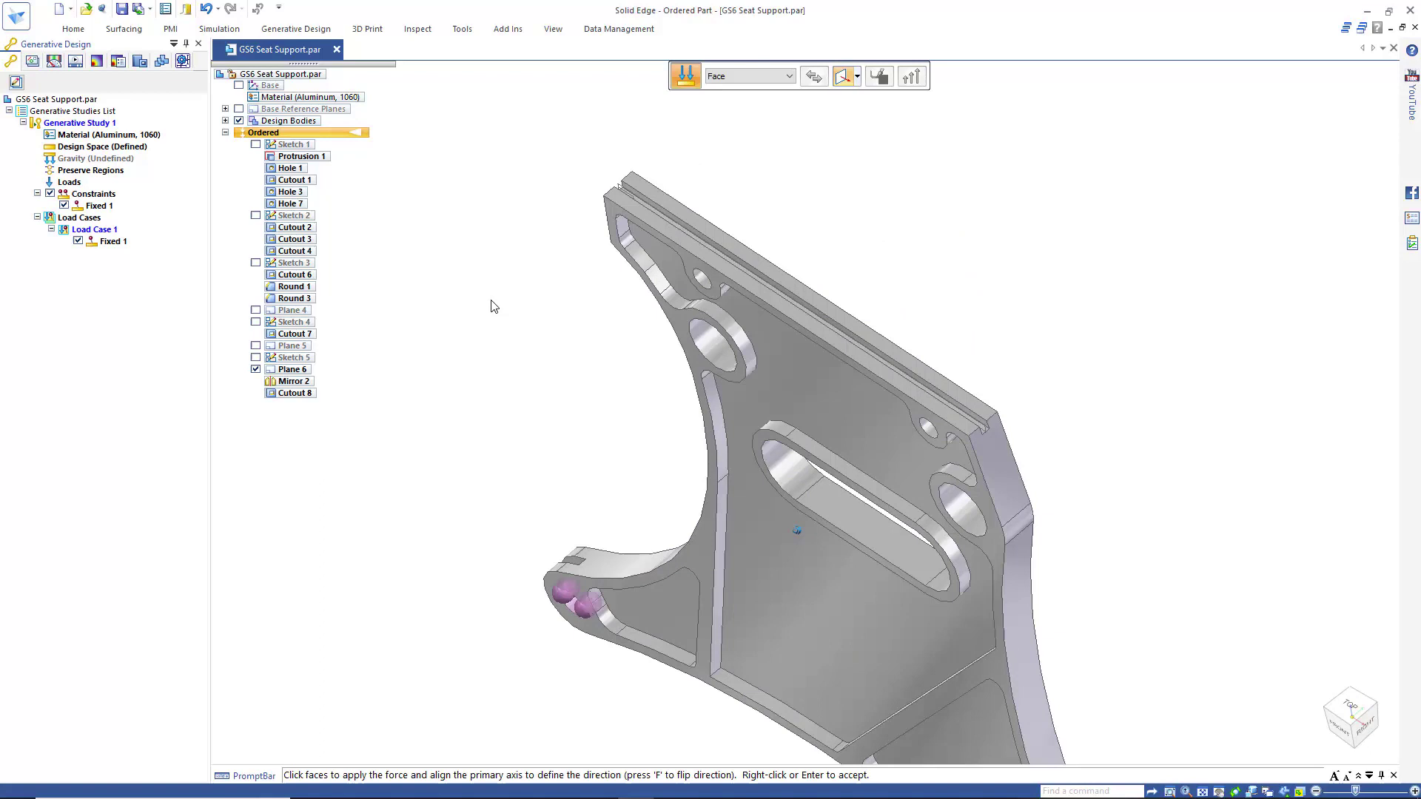
click(629, 205)
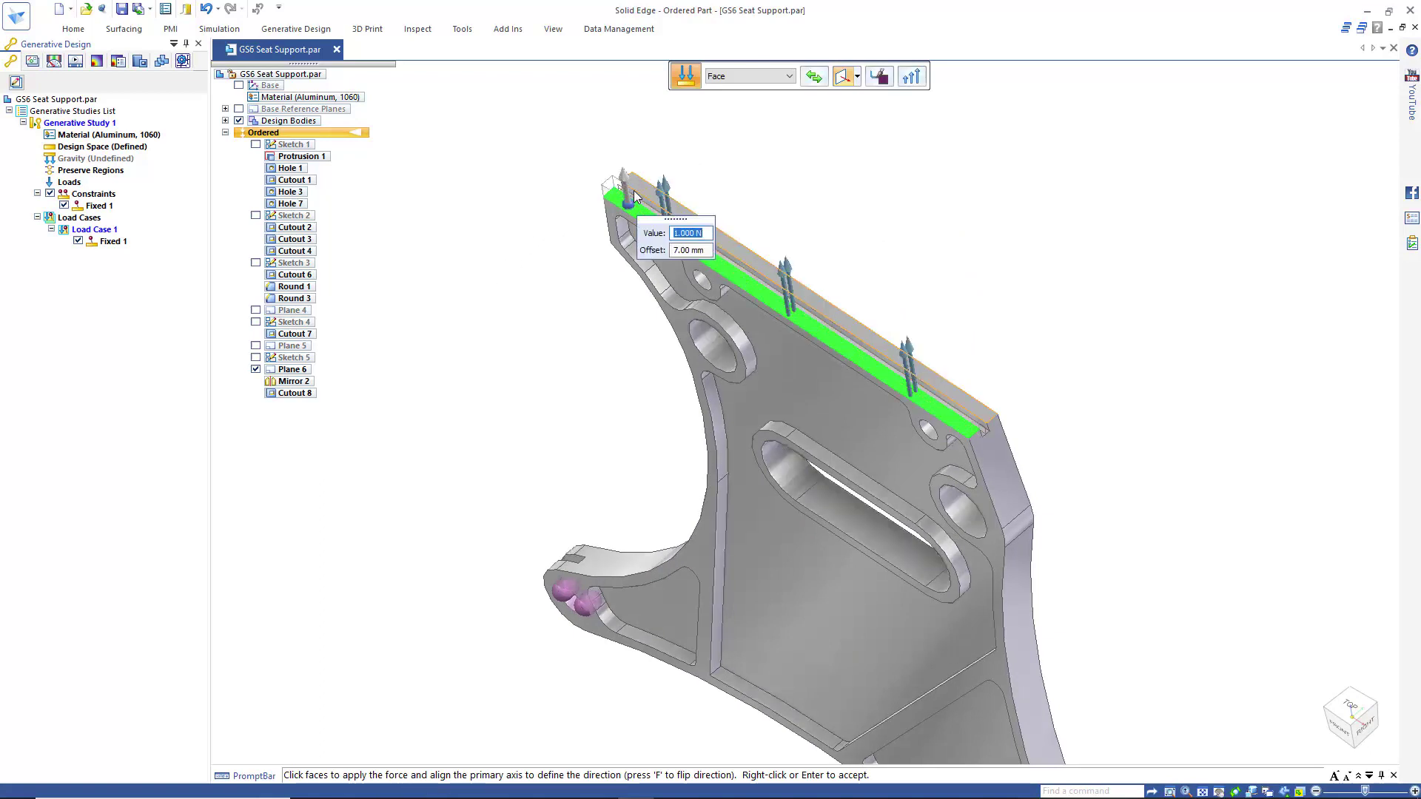
click(814, 76)
key(ctrl+f)
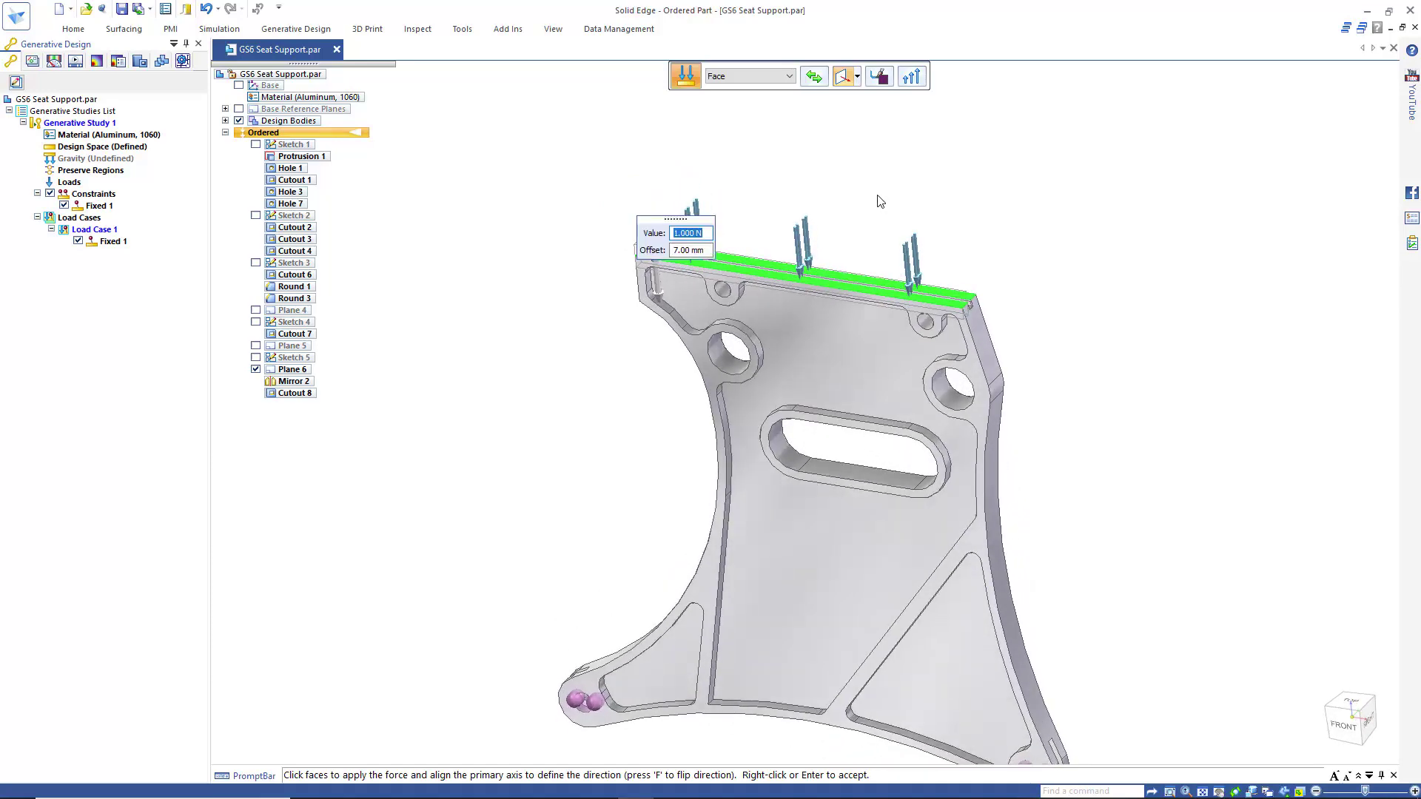
text(65)
key(Tab)
text(8)
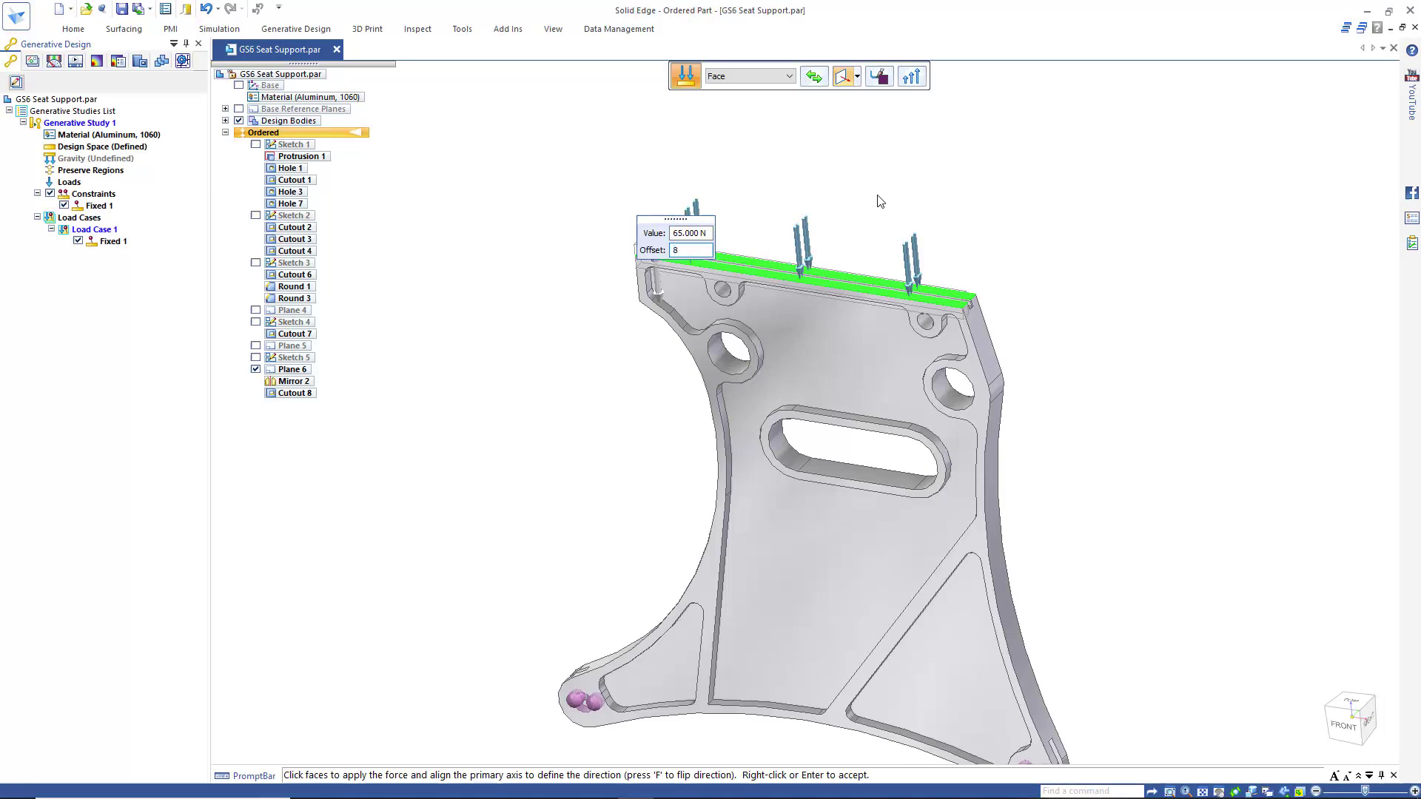
key(Tab)
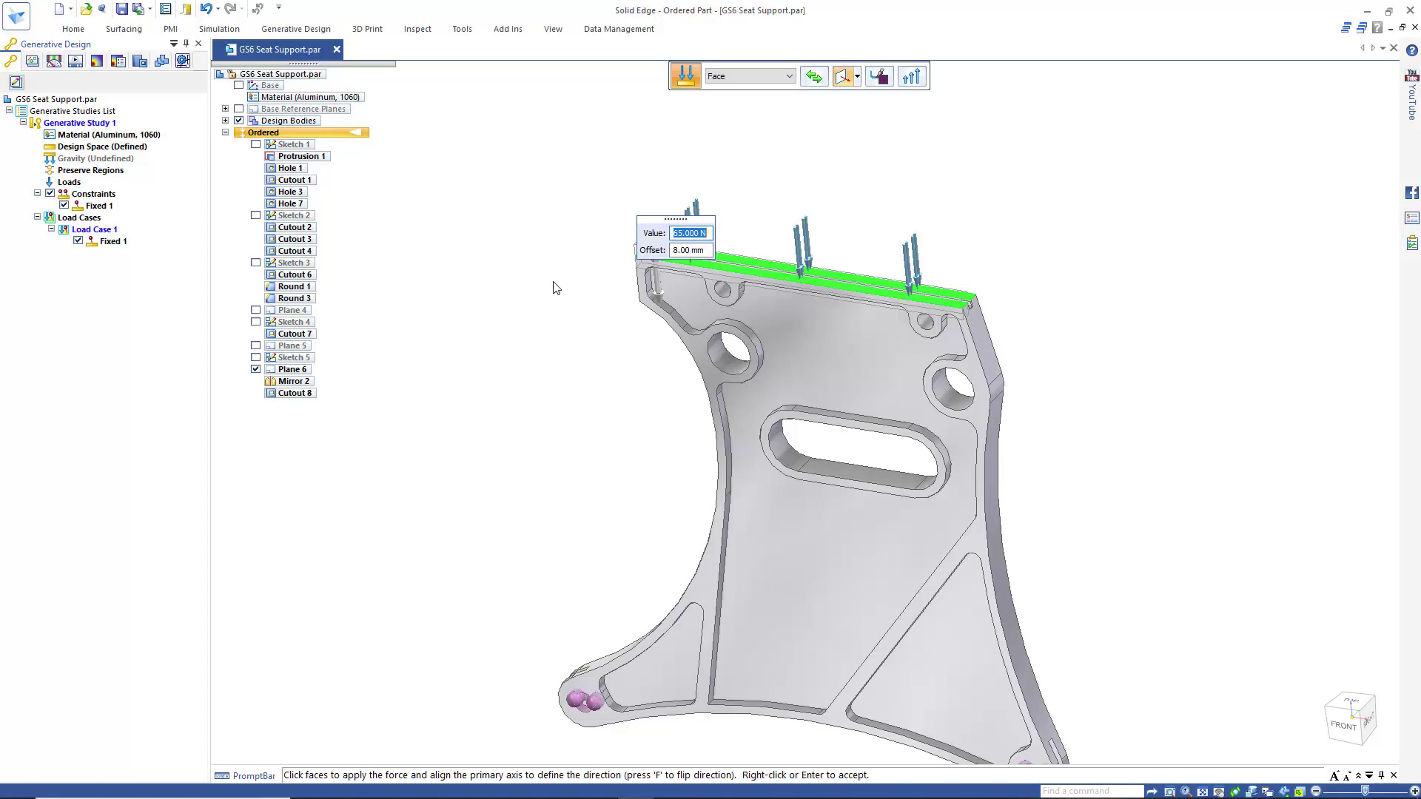
key(Return)
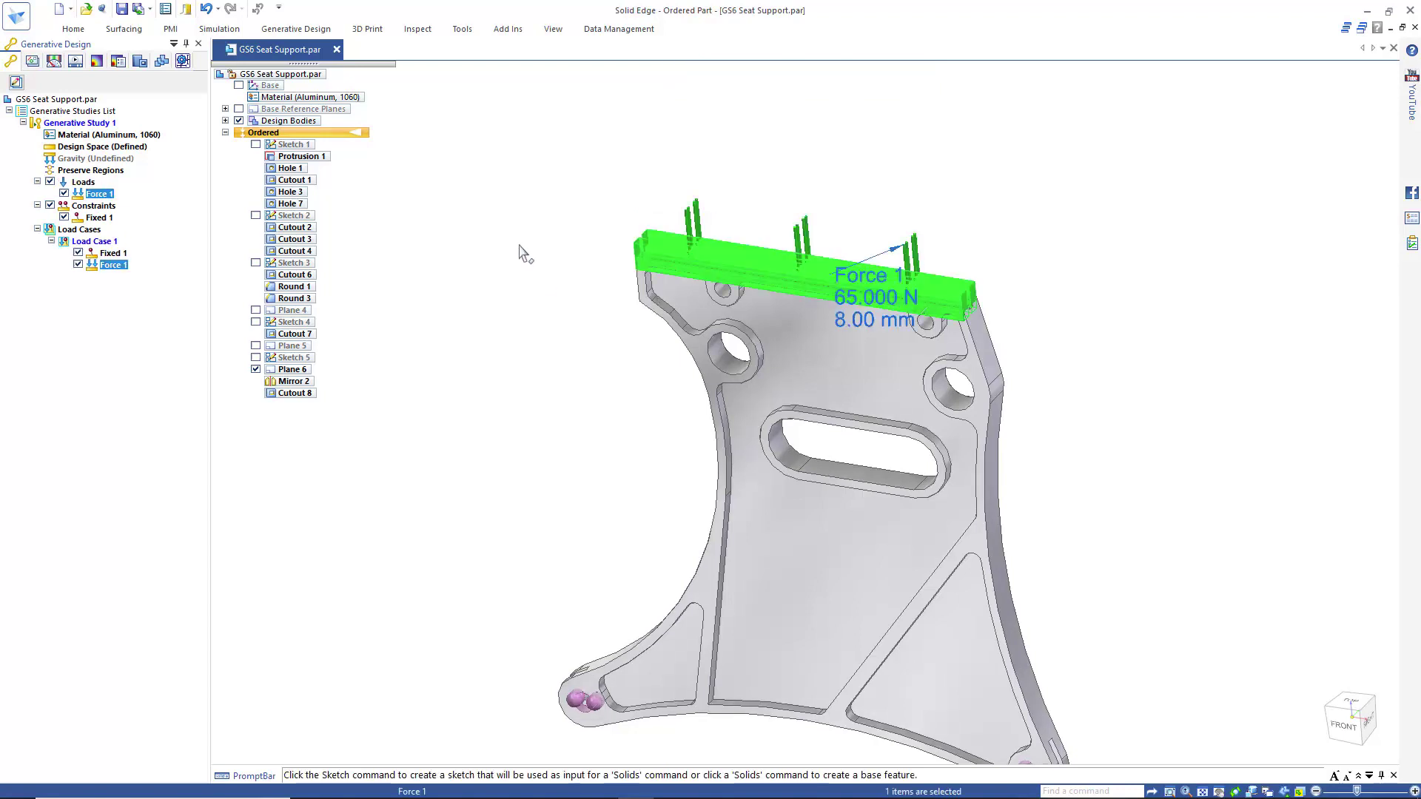
click(306, 33)
Start a new 35 N force with 5 mm offset on the flange's side face
click(481, 288)
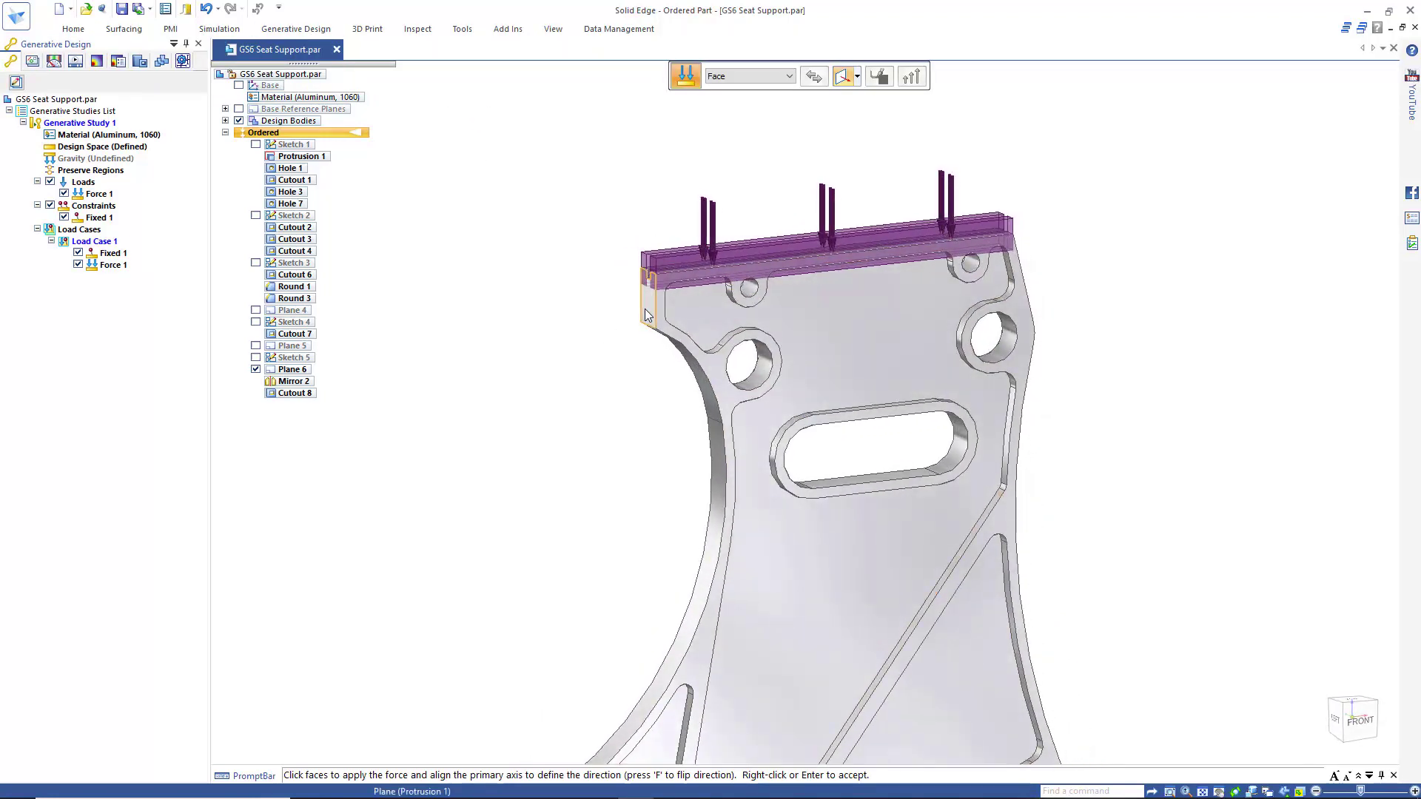
click(646, 315)
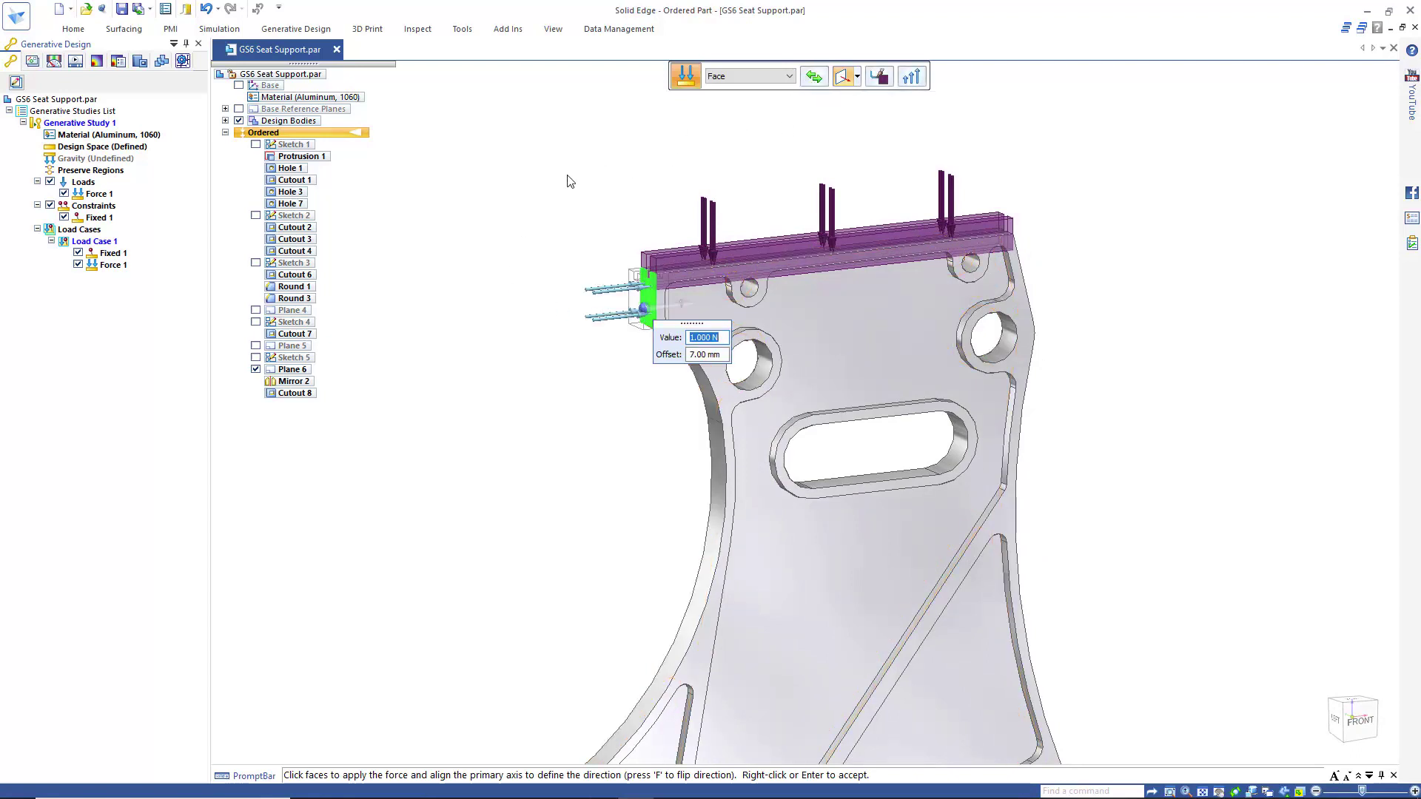
text(35)
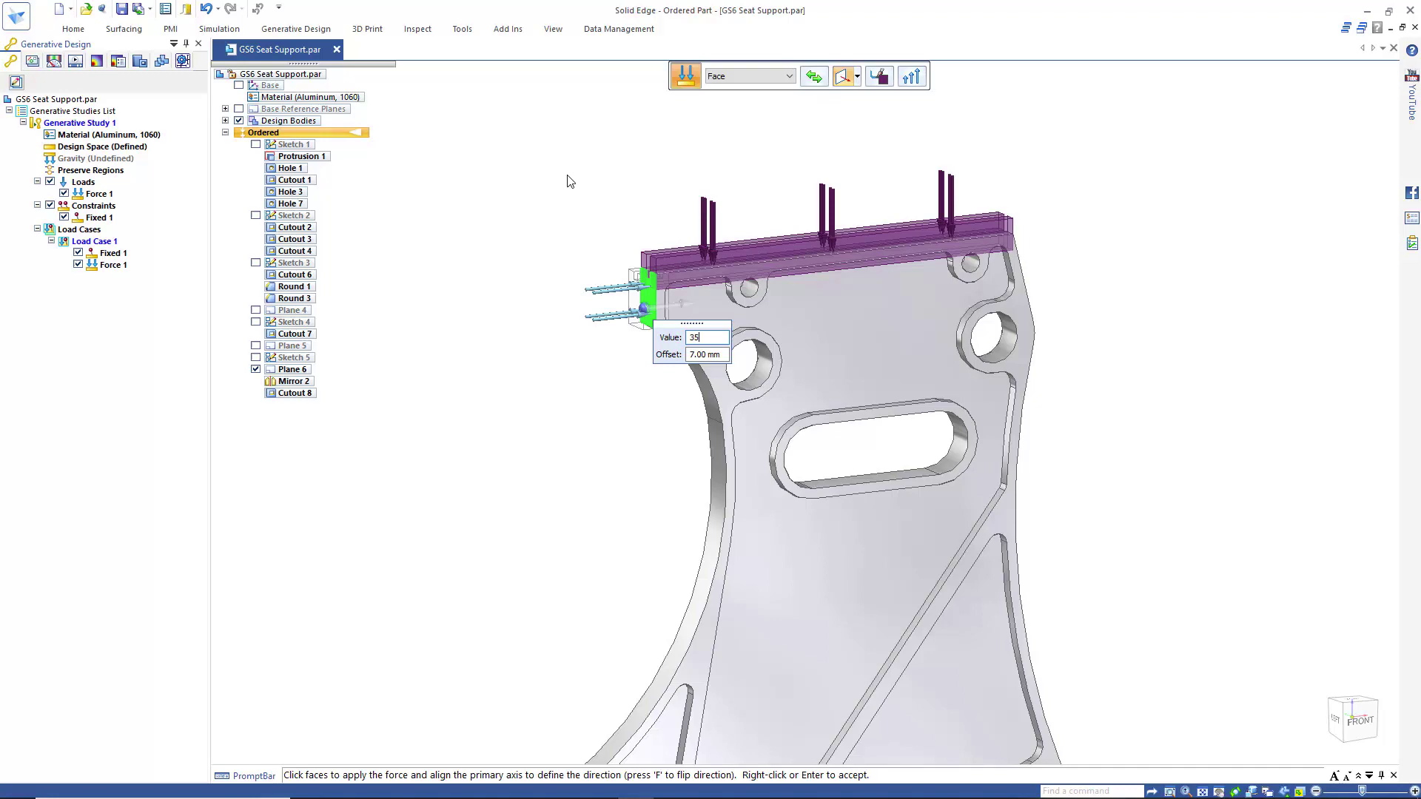
key(Tab)
text(5)
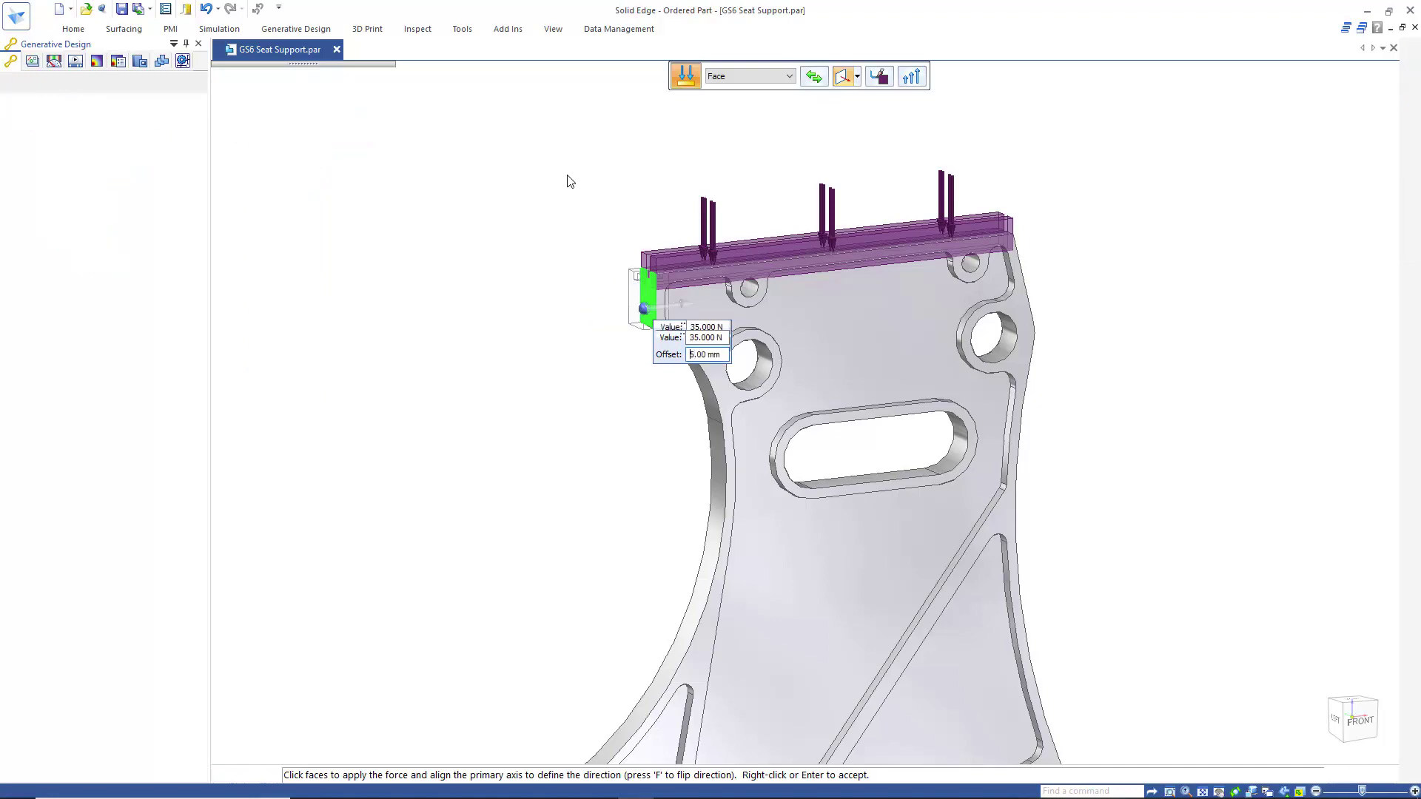
key(Return)
Move the load onto the two upper bolt holes, drop the end face, and accept as Force 2
scroll(753, 349, up, 4)
click(756, 233)
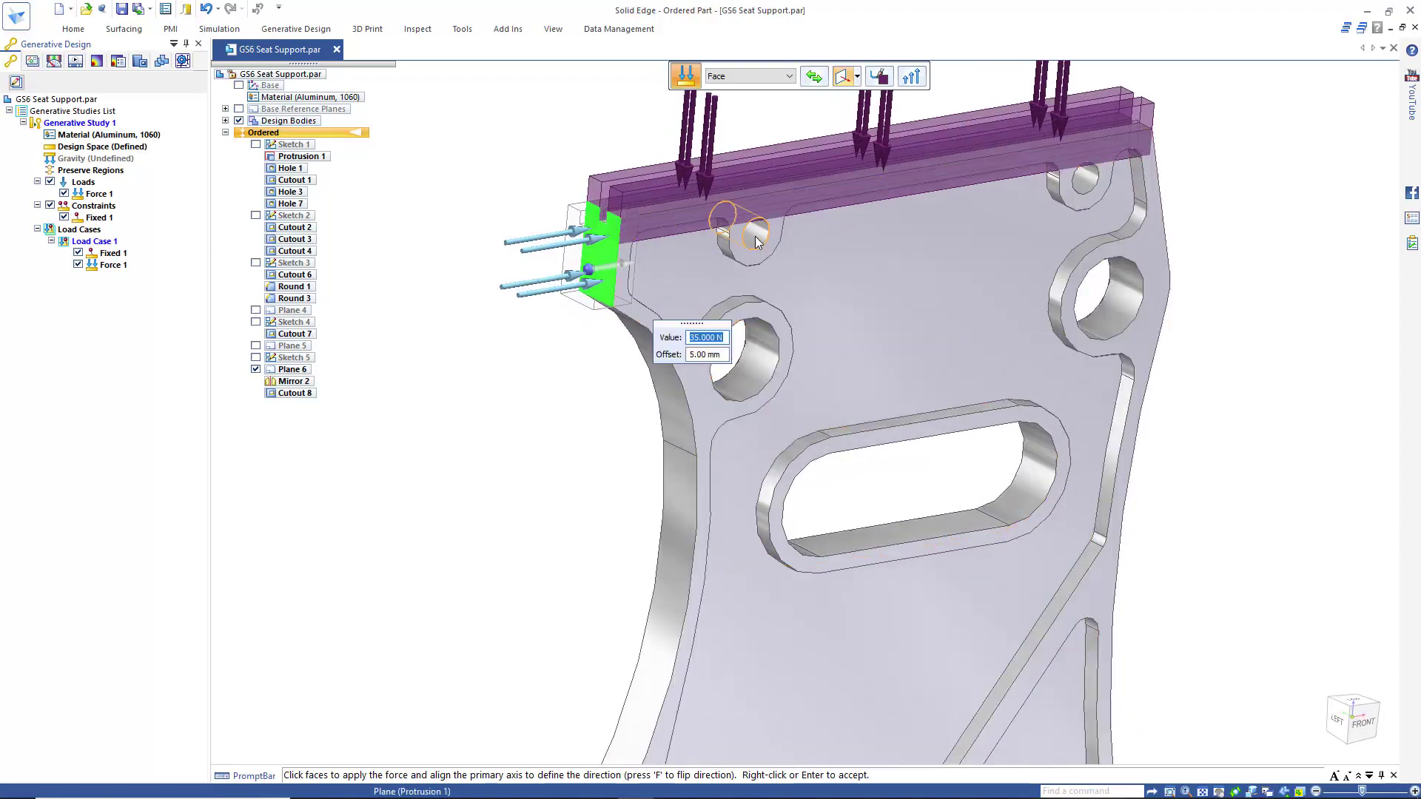
click(1086, 183)
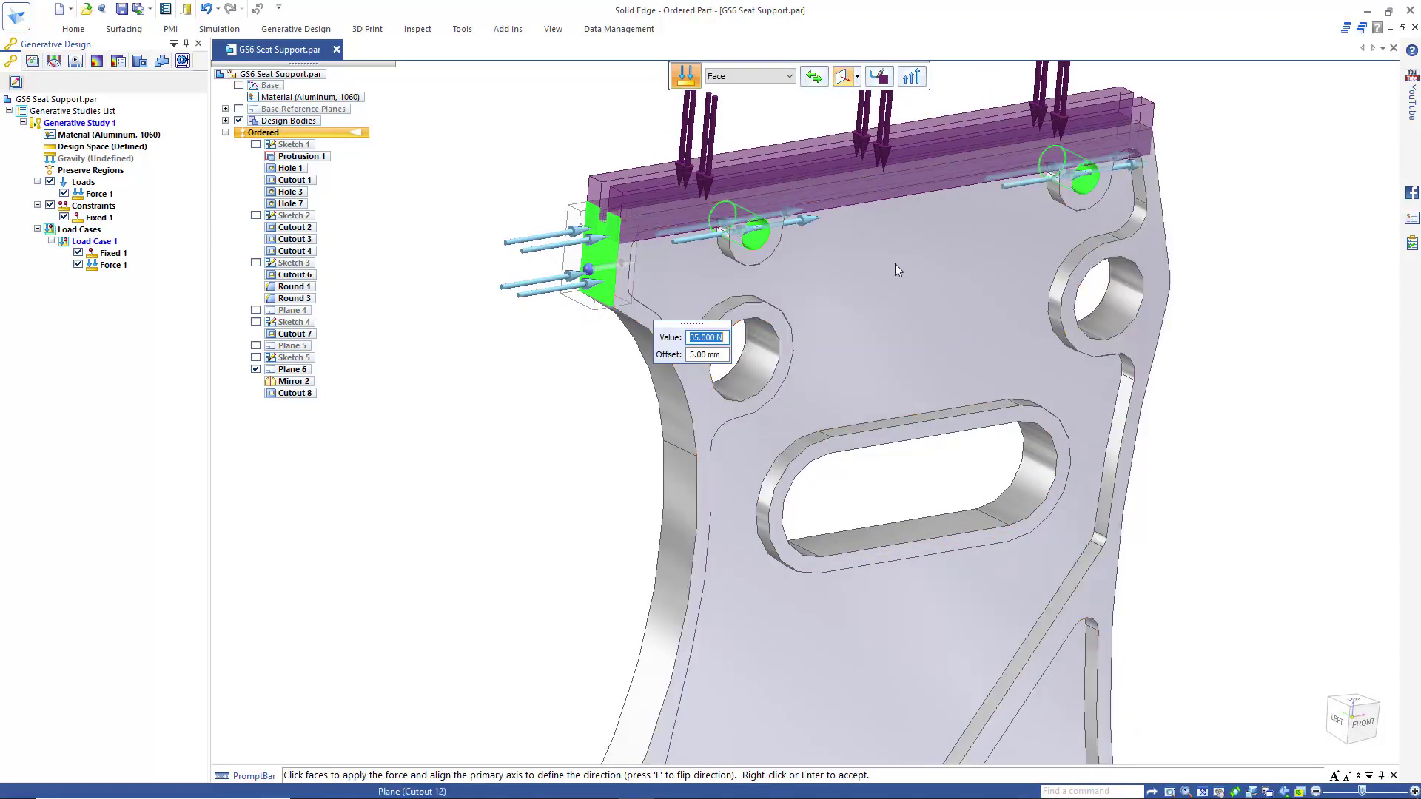
scroll(836, 540, down, 3)
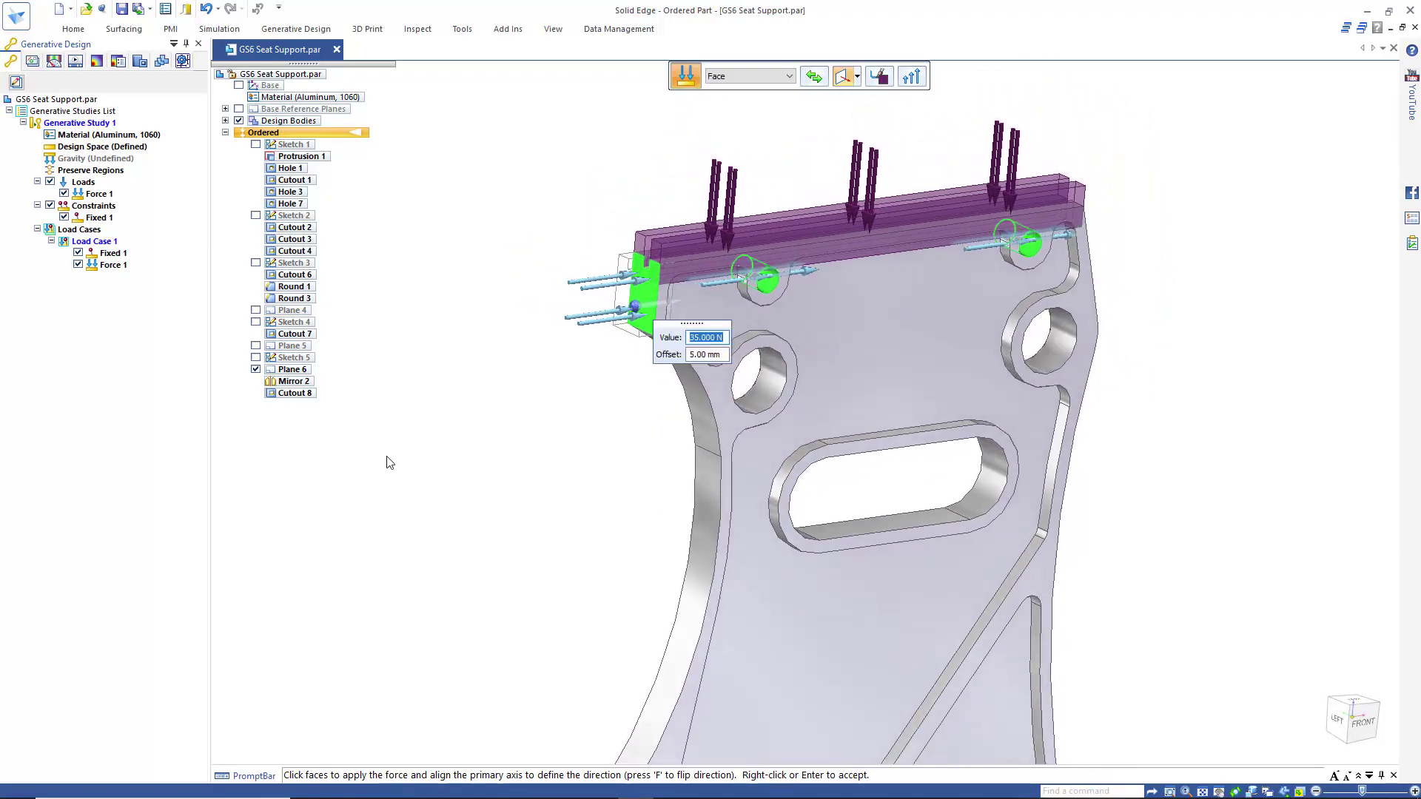
click(638, 315)
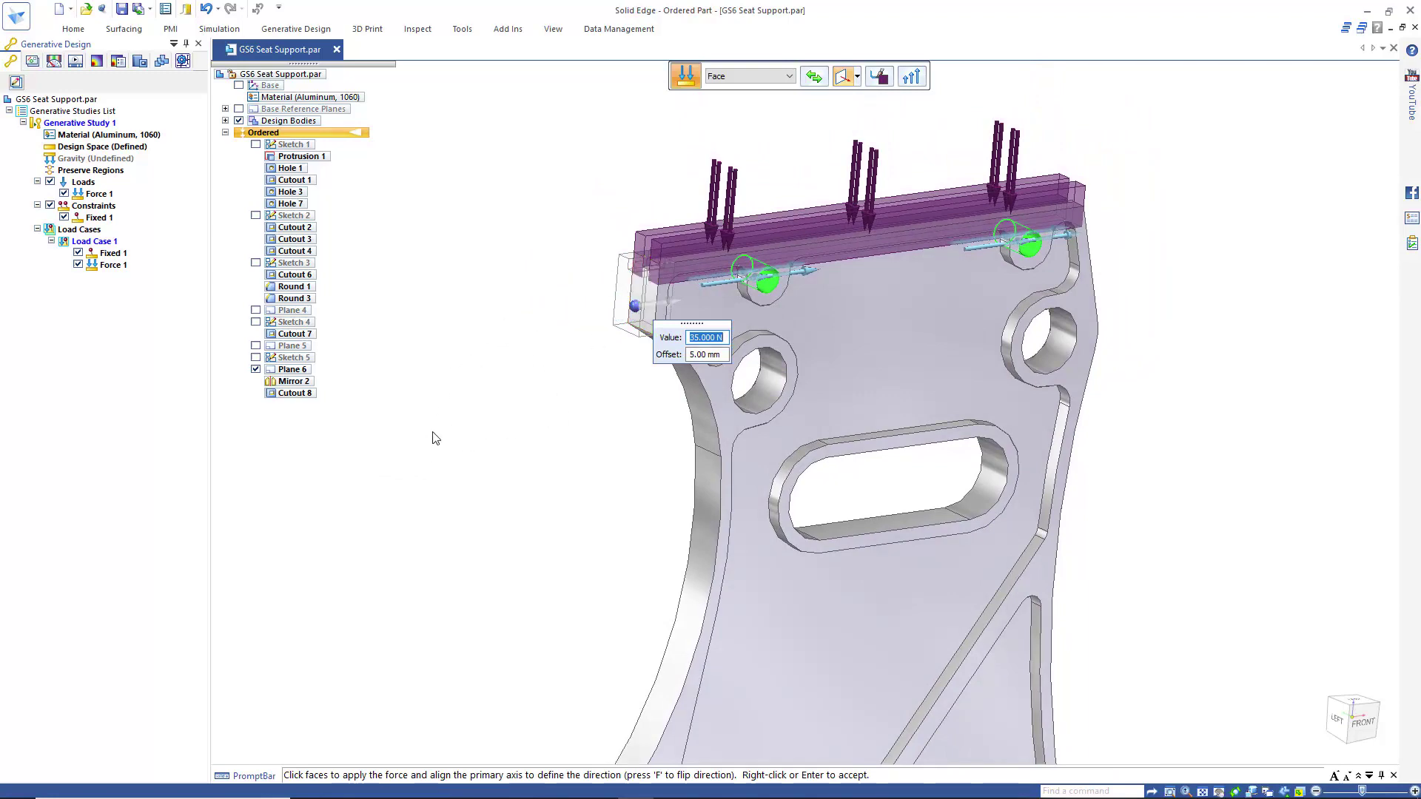
key(ctrl+f)
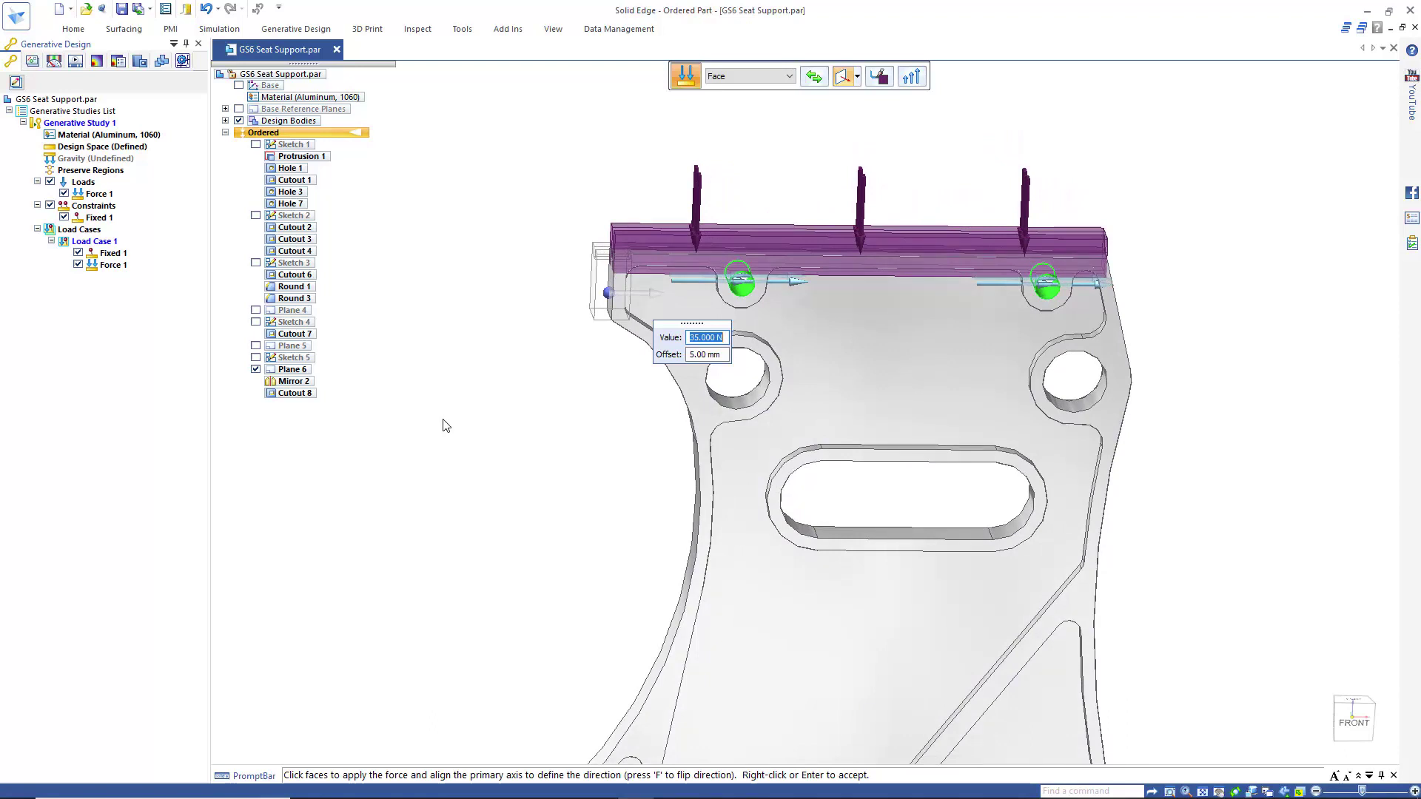
key(Return)
key(ctrl+r)
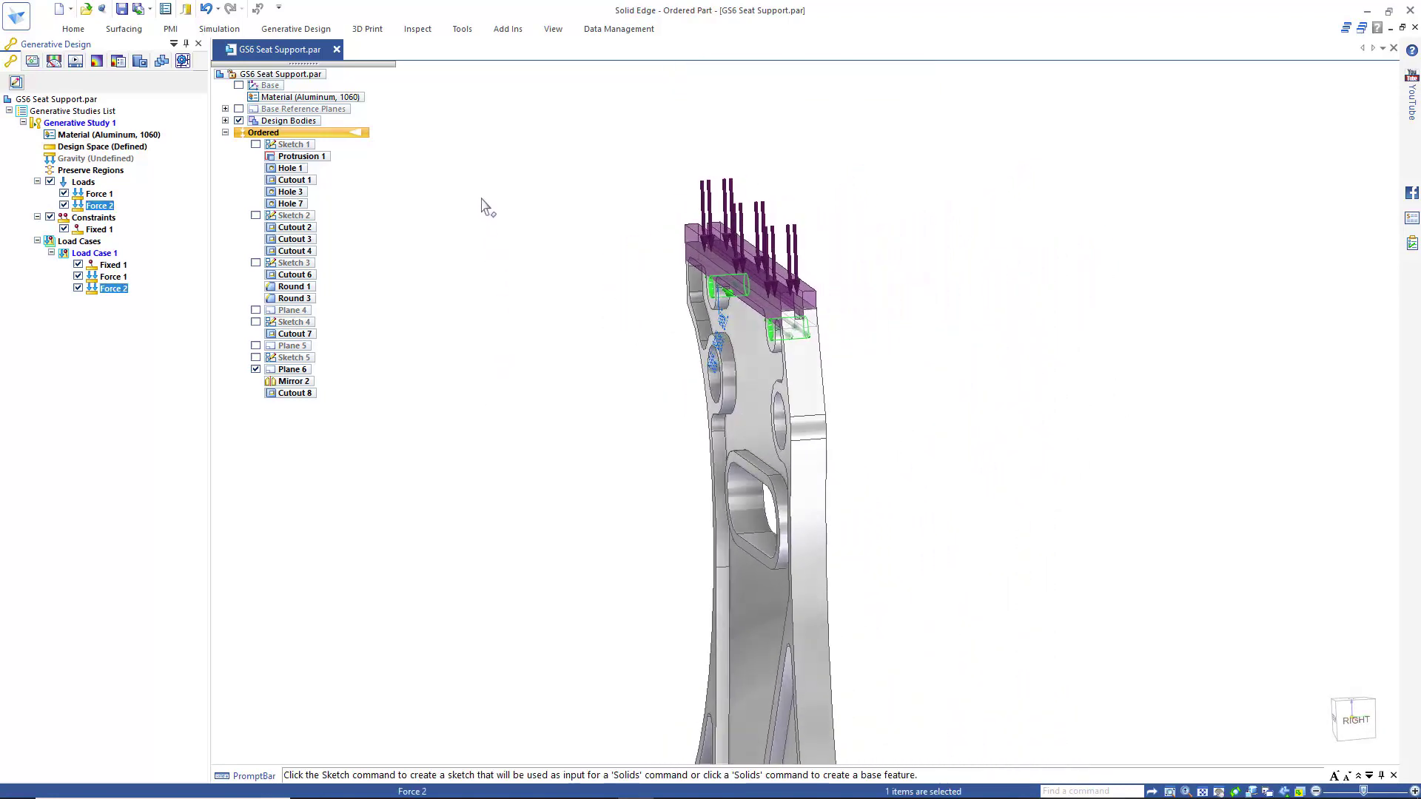
click(321, 33)
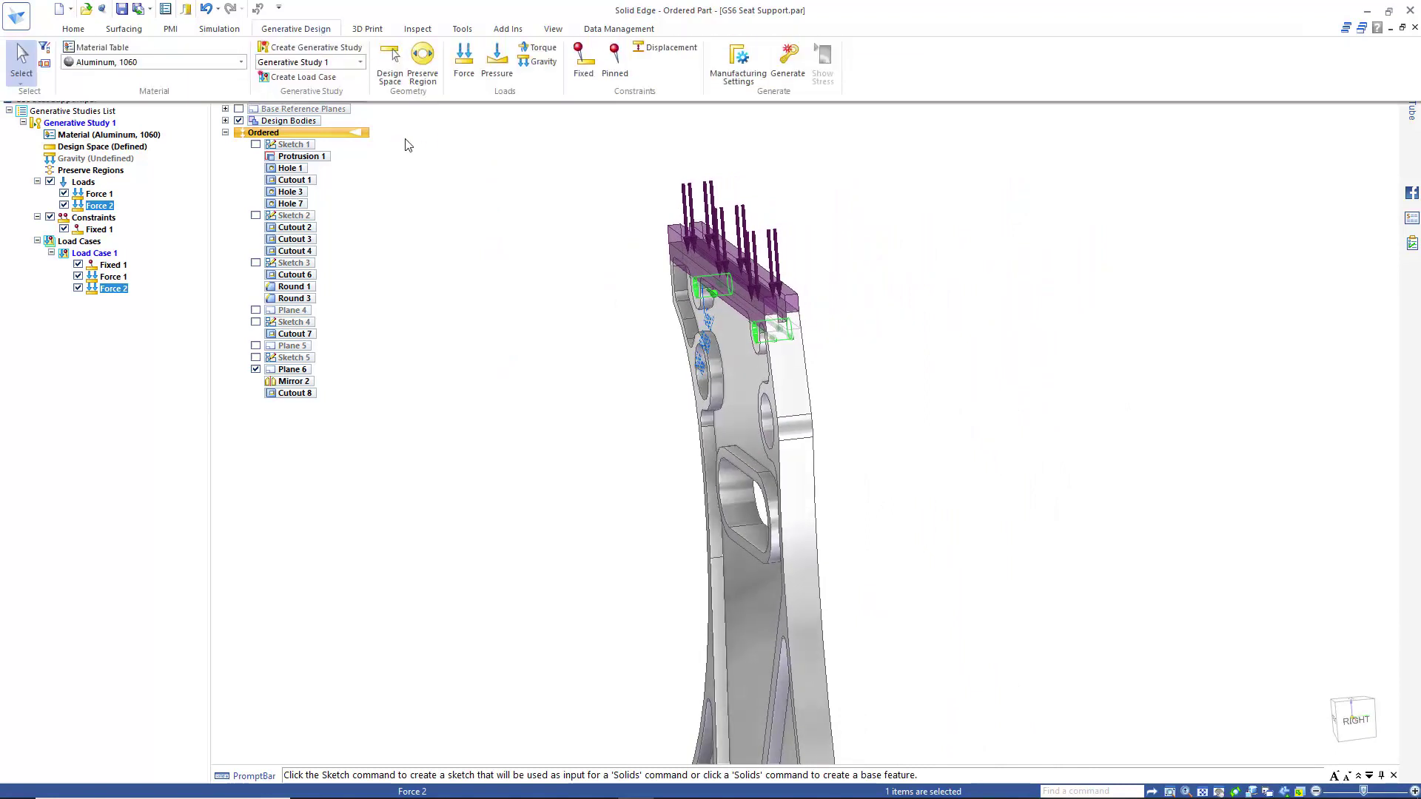
Select the two upper hole faces for a new force and reverse its direction
click(461, 74)
middle_drag(651, 413, 999, 451)
click(926, 372)
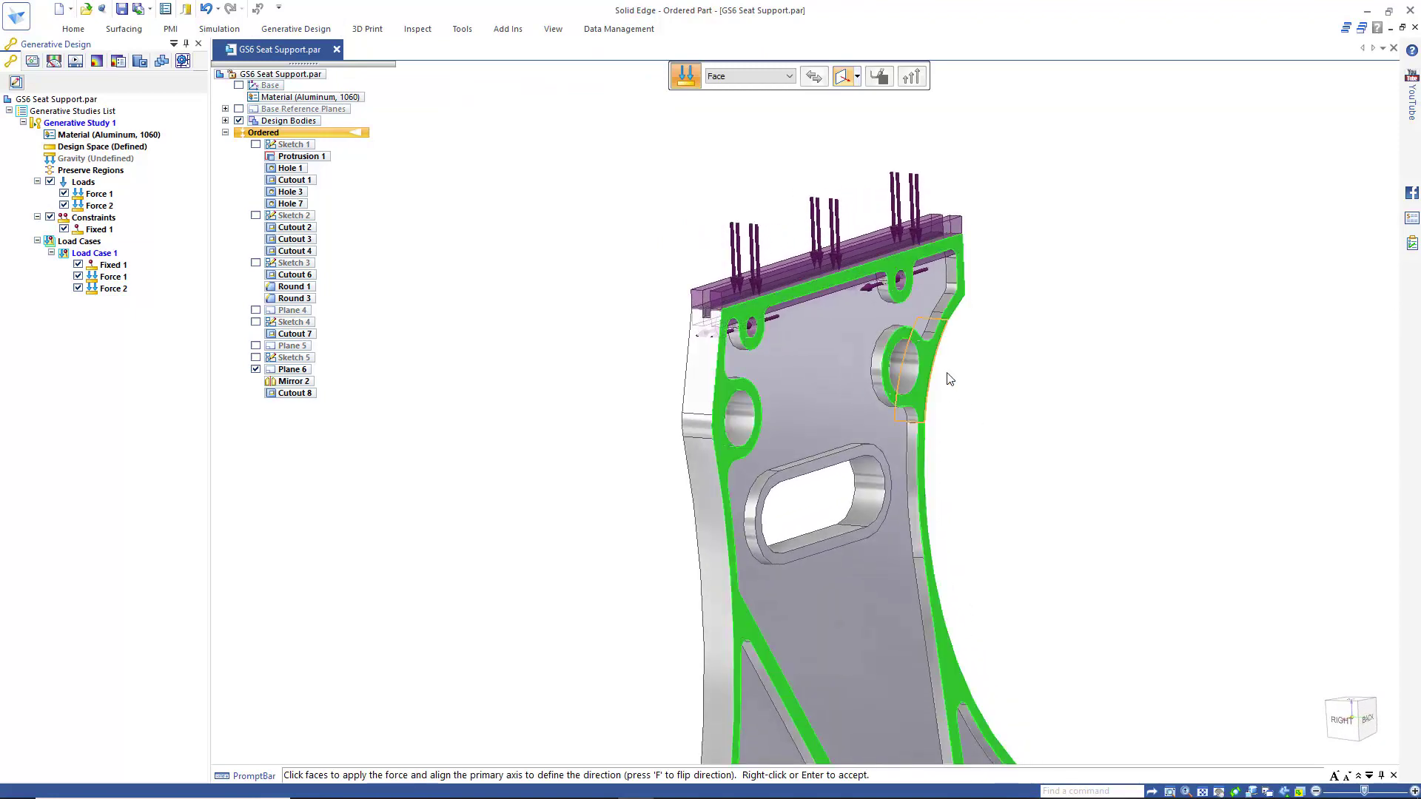
click(814, 76)
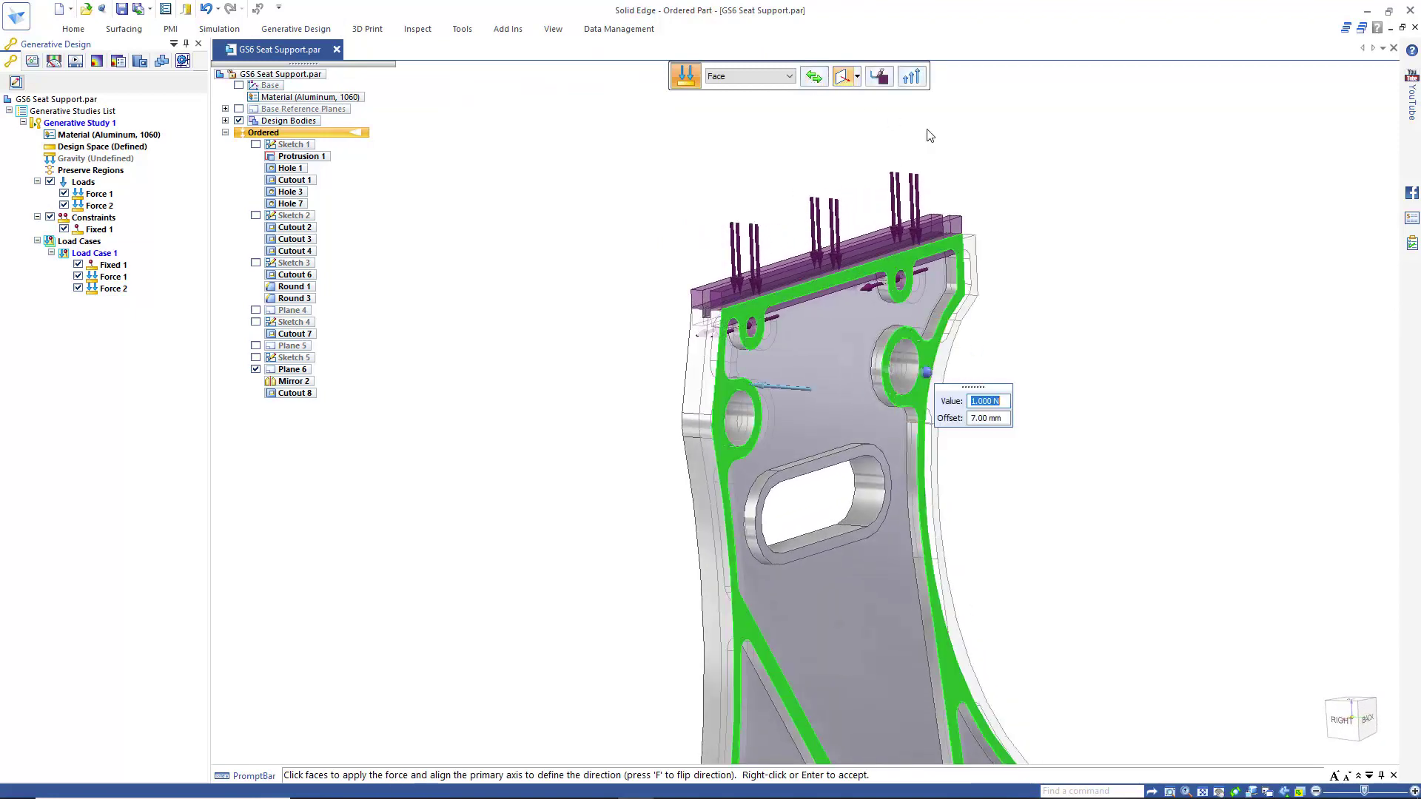
scroll(971, 367, up, 5)
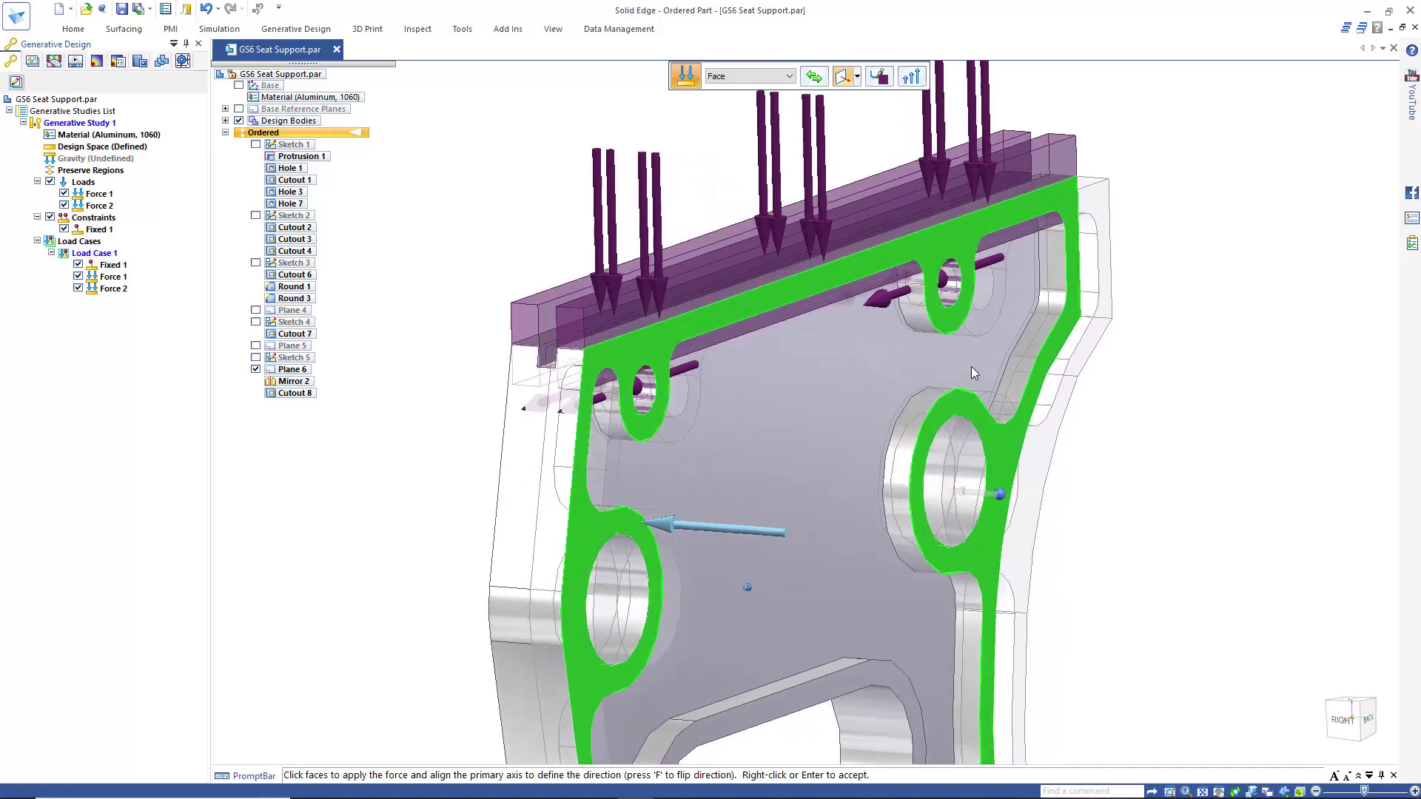
click(951, 288)
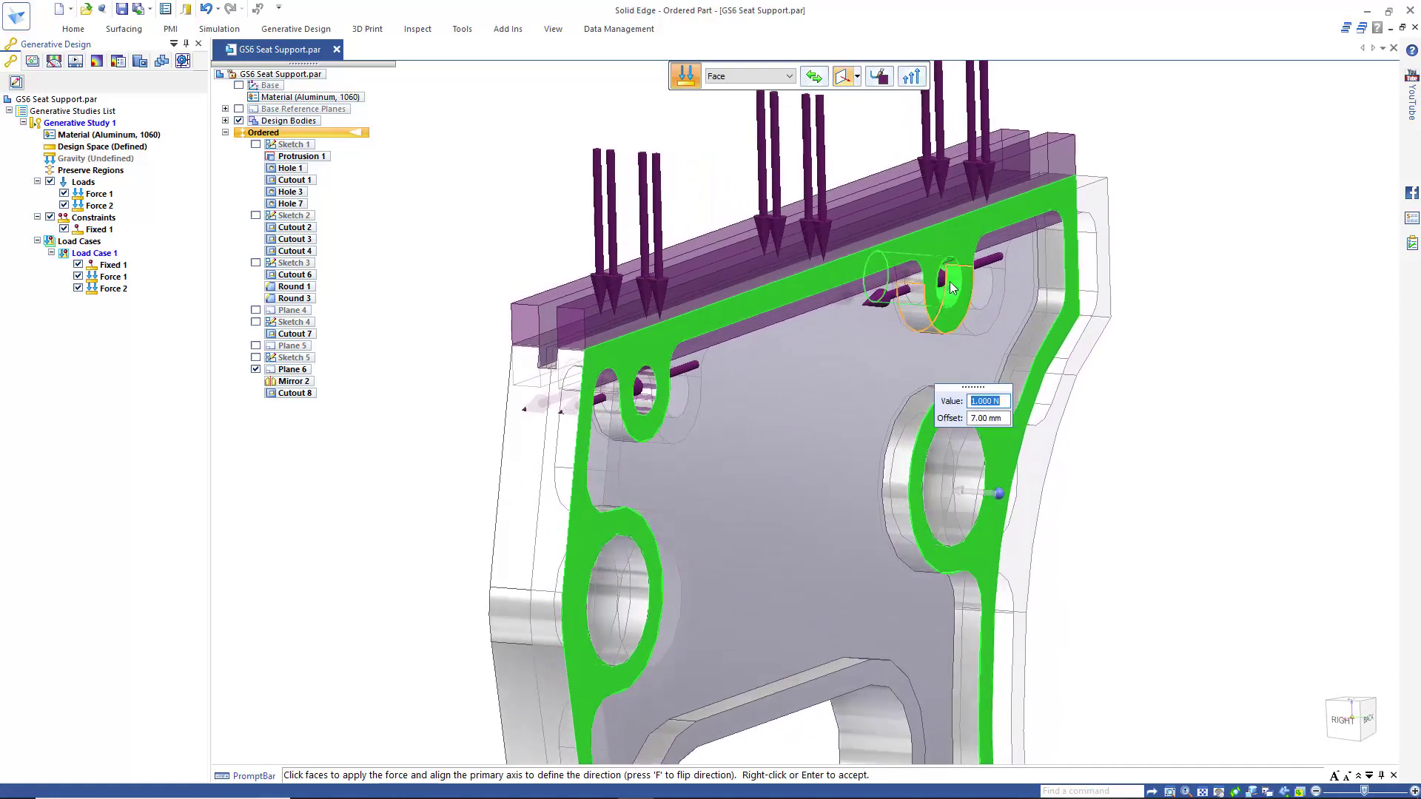
click(651, 387)
scroll(1042, 413, down, 3)
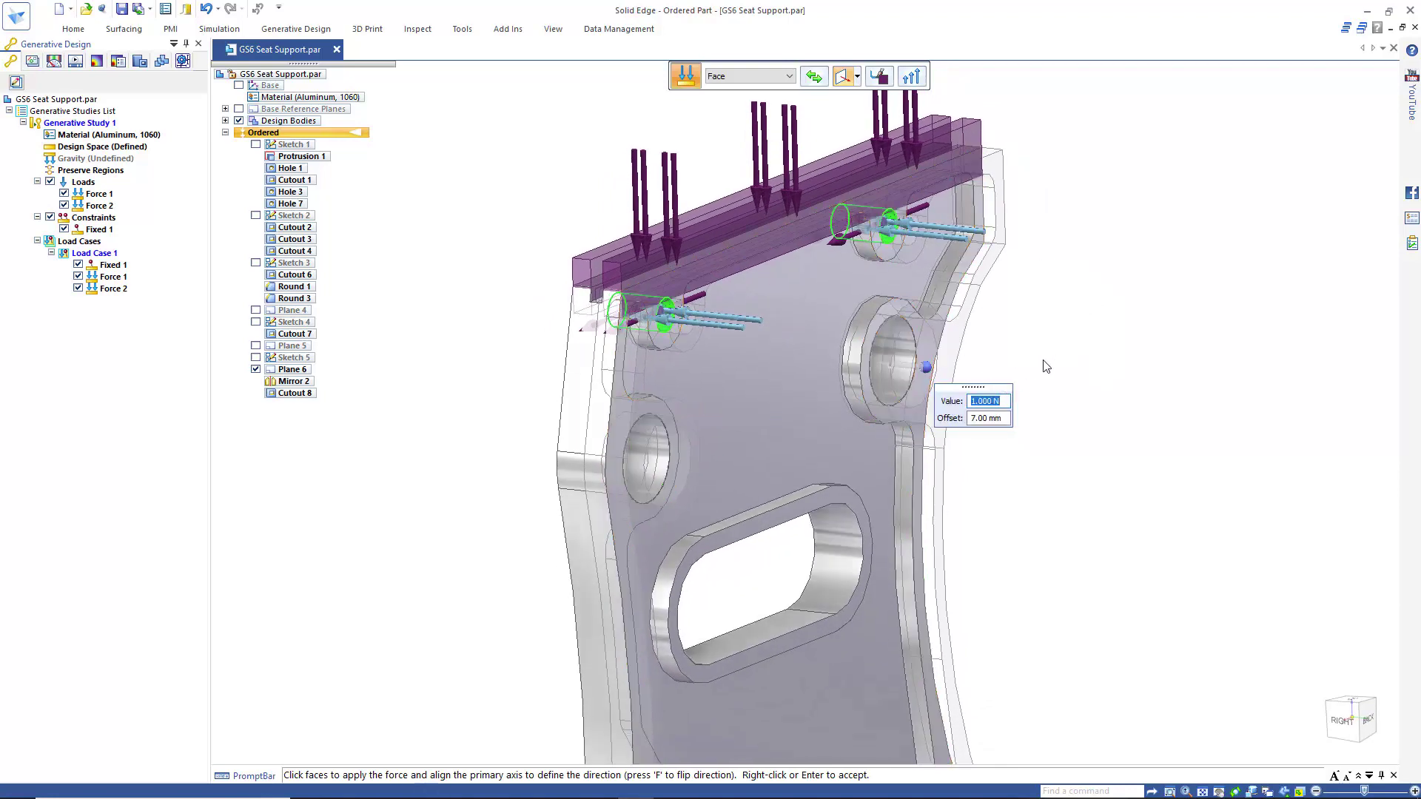
Give the force 35 N with a 5 mm offset and accept it as Force 3
text(35)
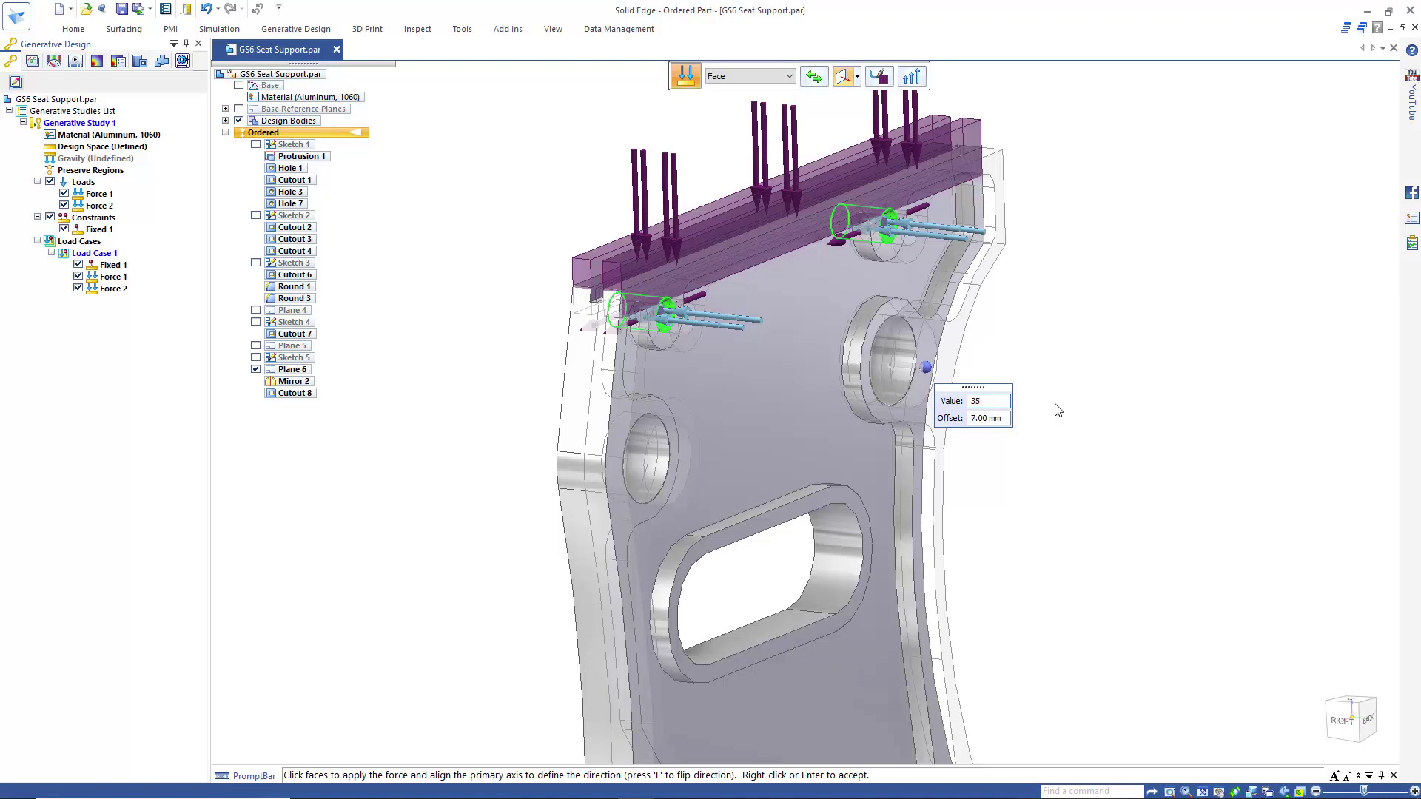
key(Tab)
text(5)
key(Tab)
key(Return)
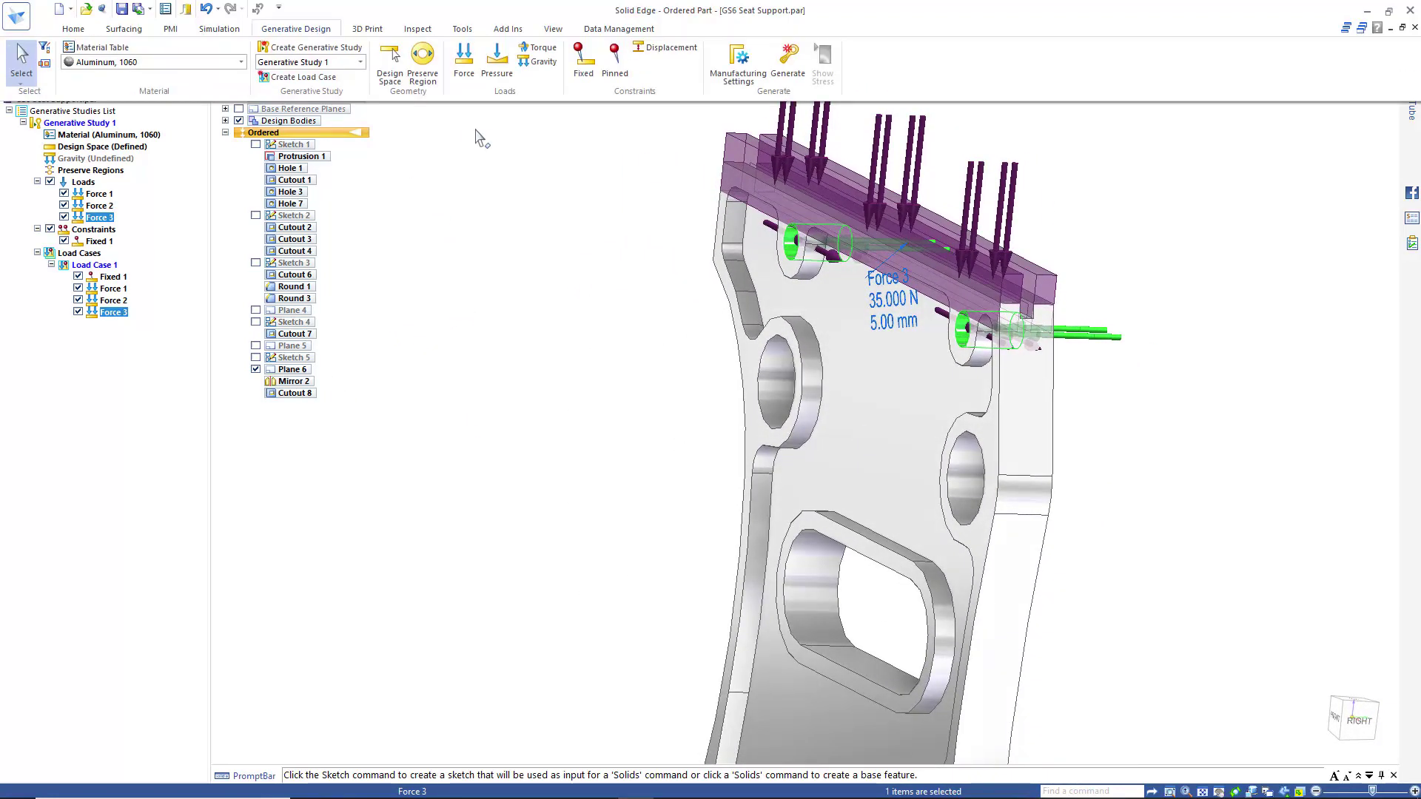
Select the upper hole faces for another force, flipped to point into the holes
click(464, 67)
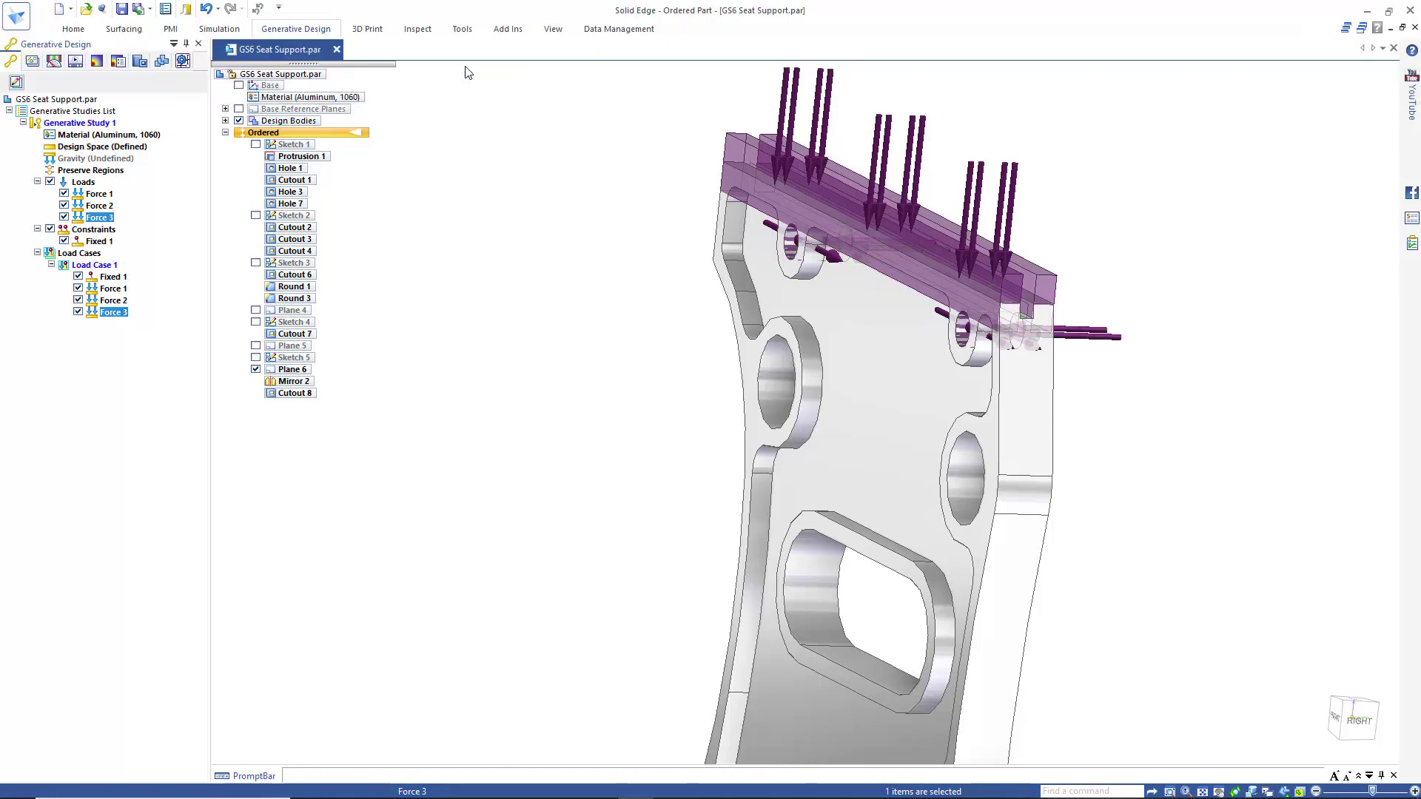
click(744, 366)
scroll(713, 325, up, 3)
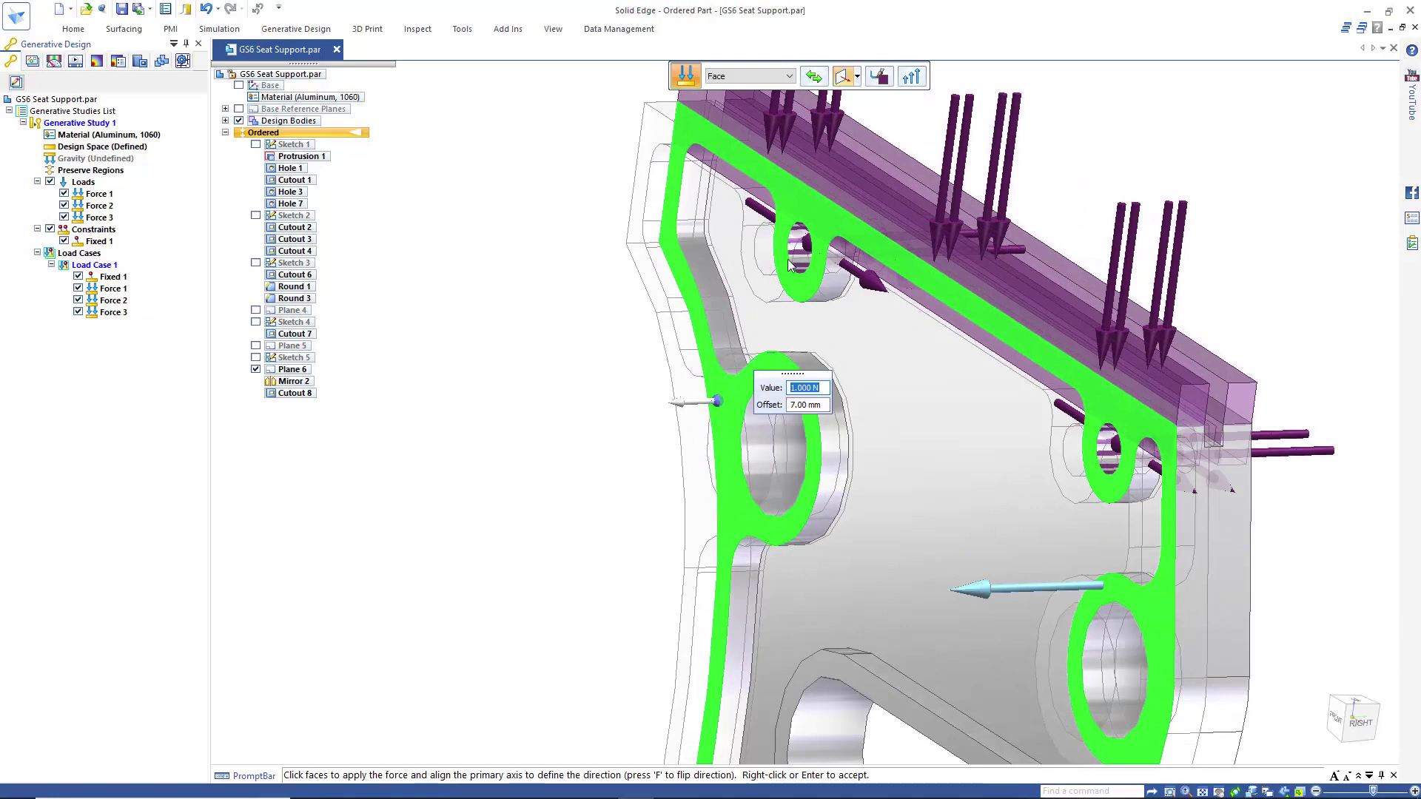
scroll(797, 299, down, 2)
click(1023, 479)
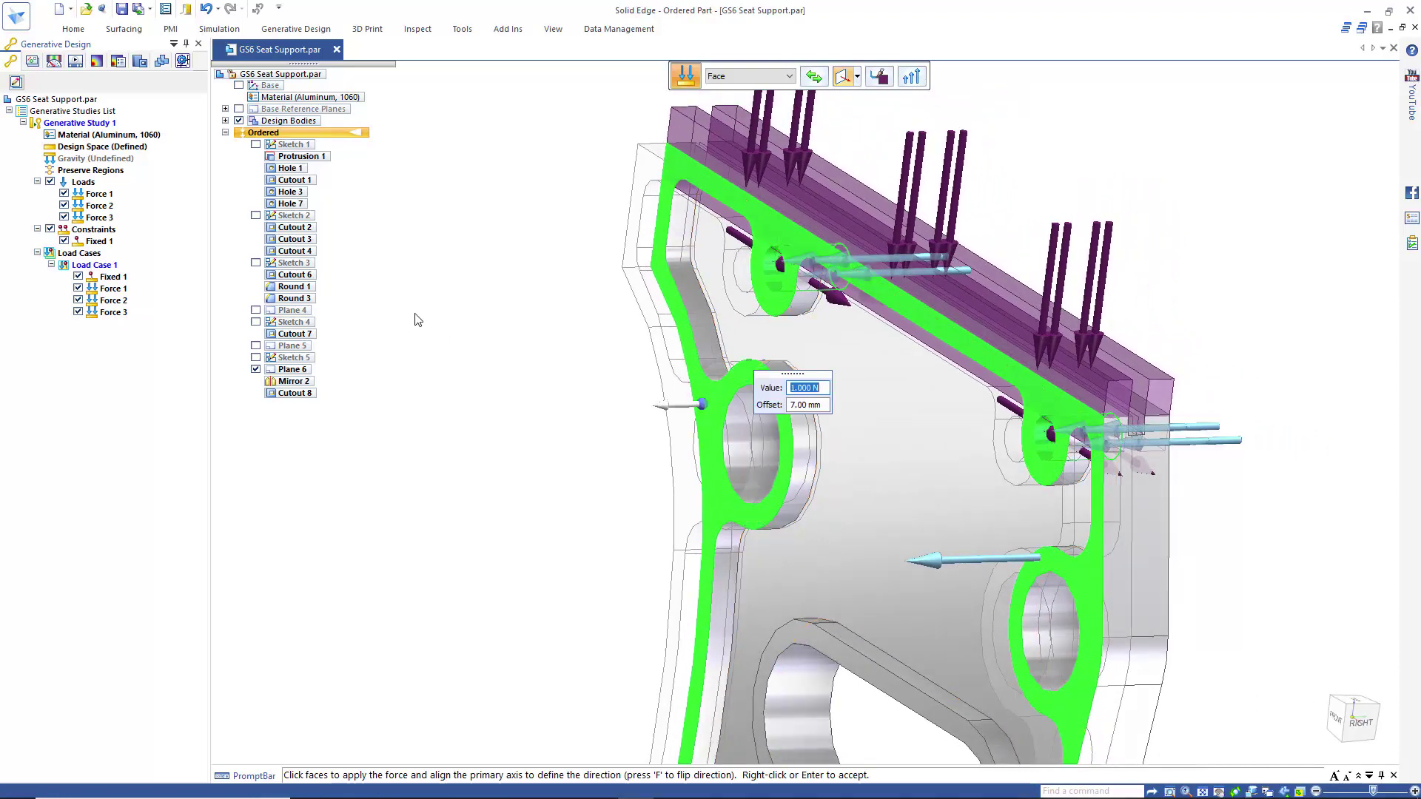
click(814, 78)
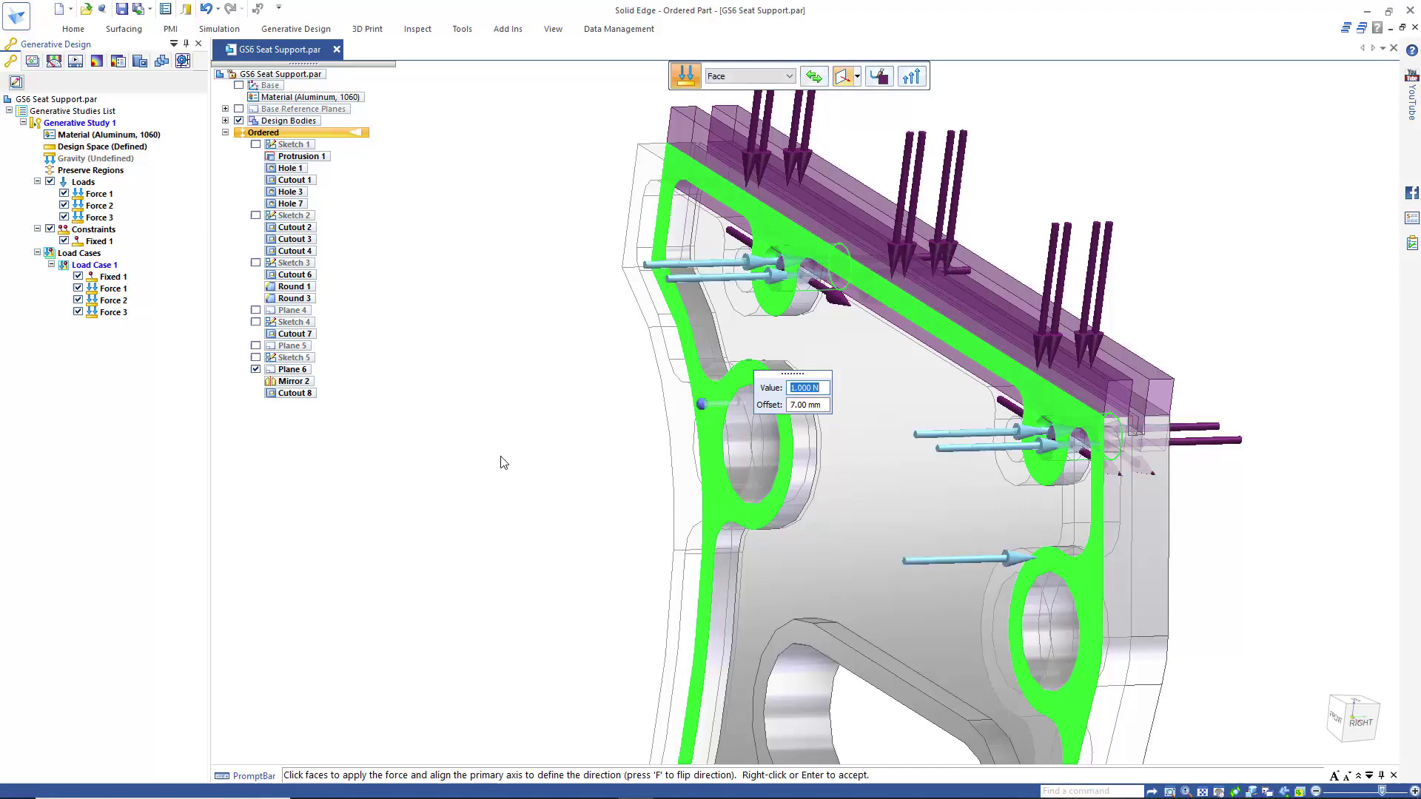
click(708, 463)
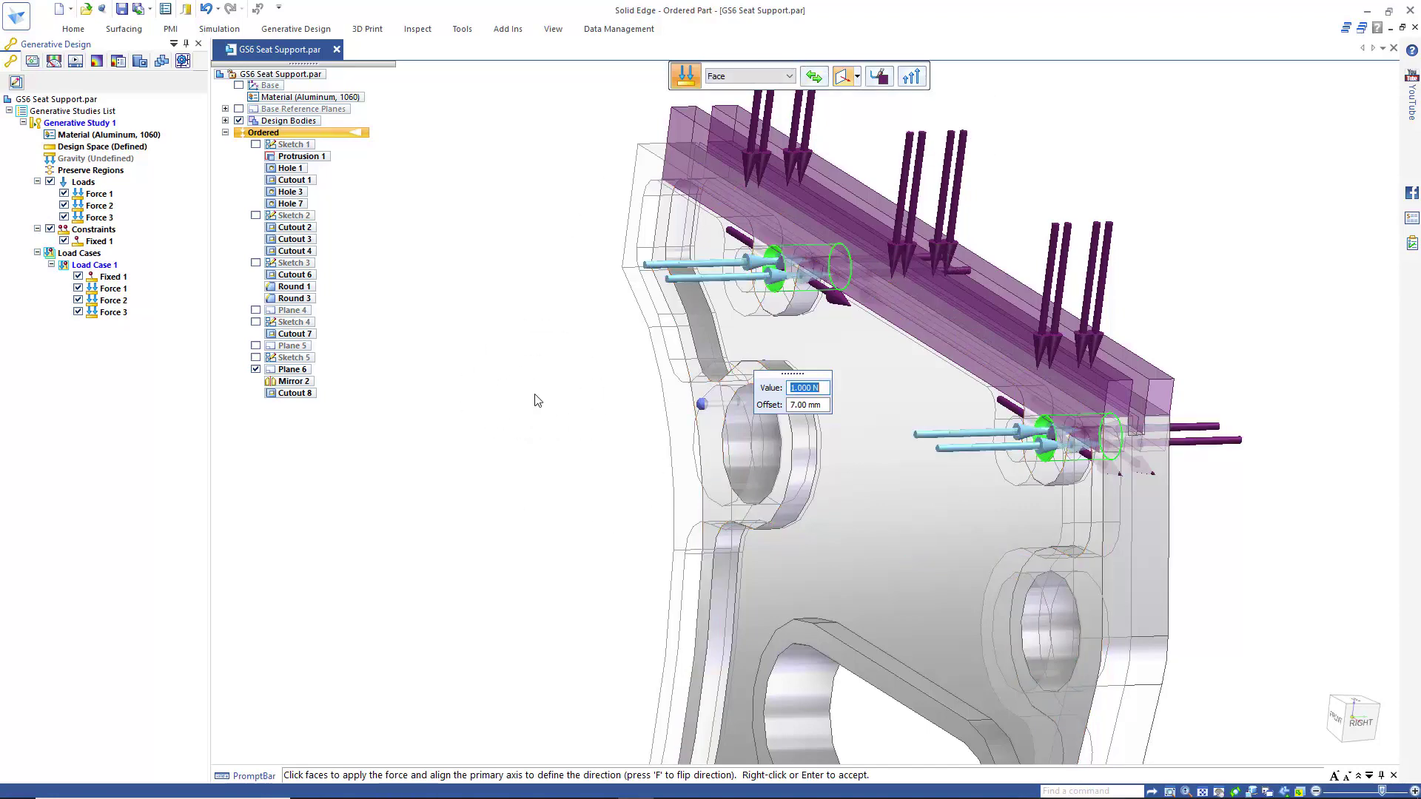
Enter 35 N and a 5 mm offset to create Force 4
text(35)
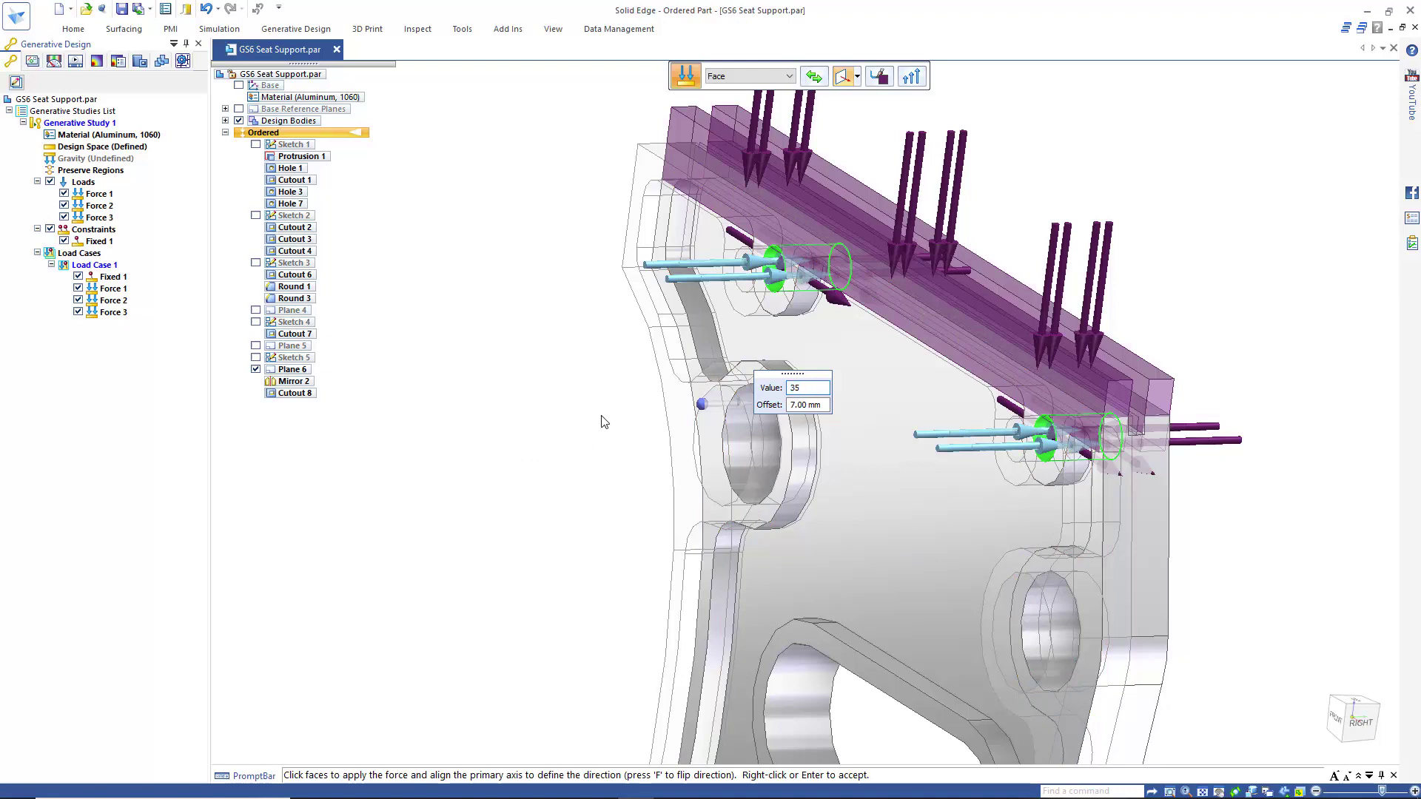
key(Tab)
text(5)
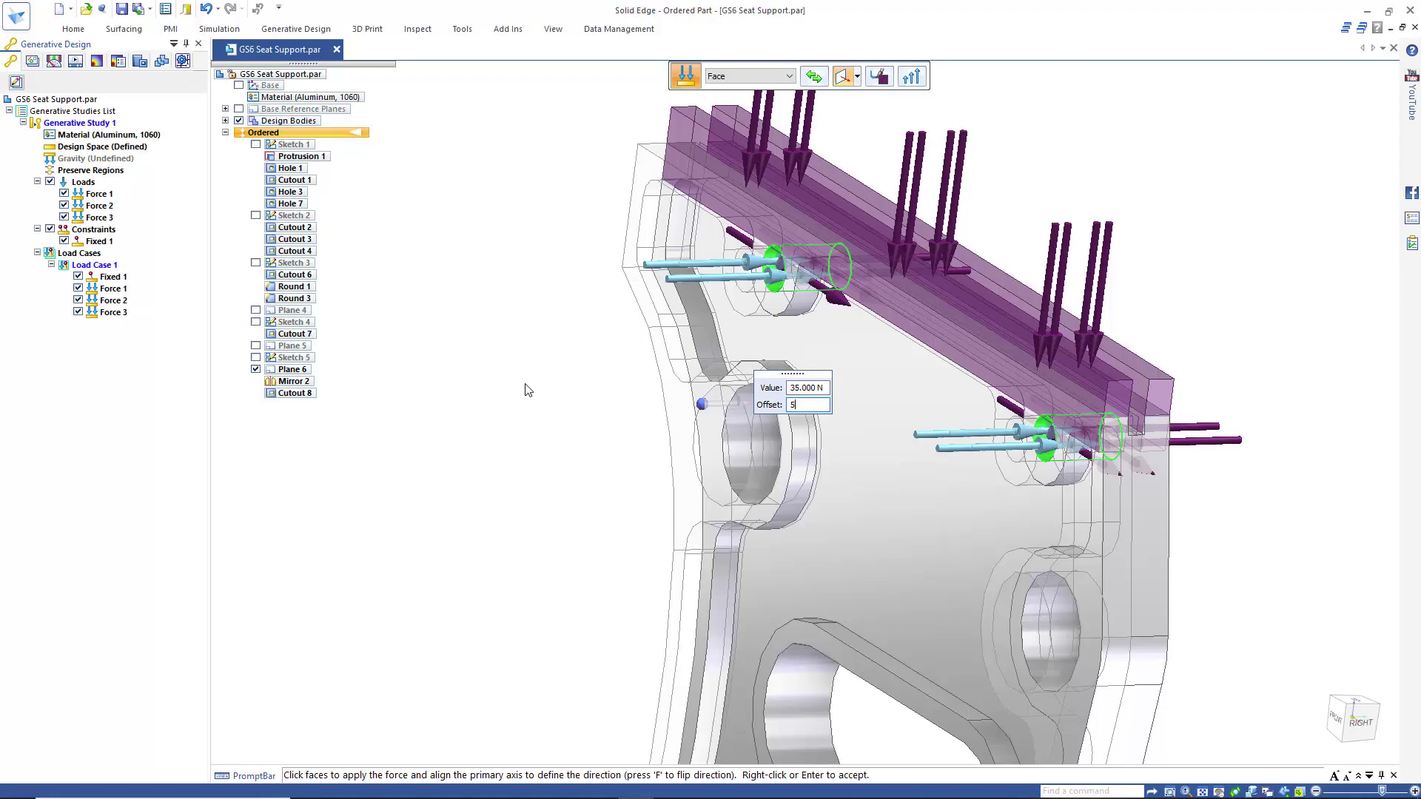
key(Return)
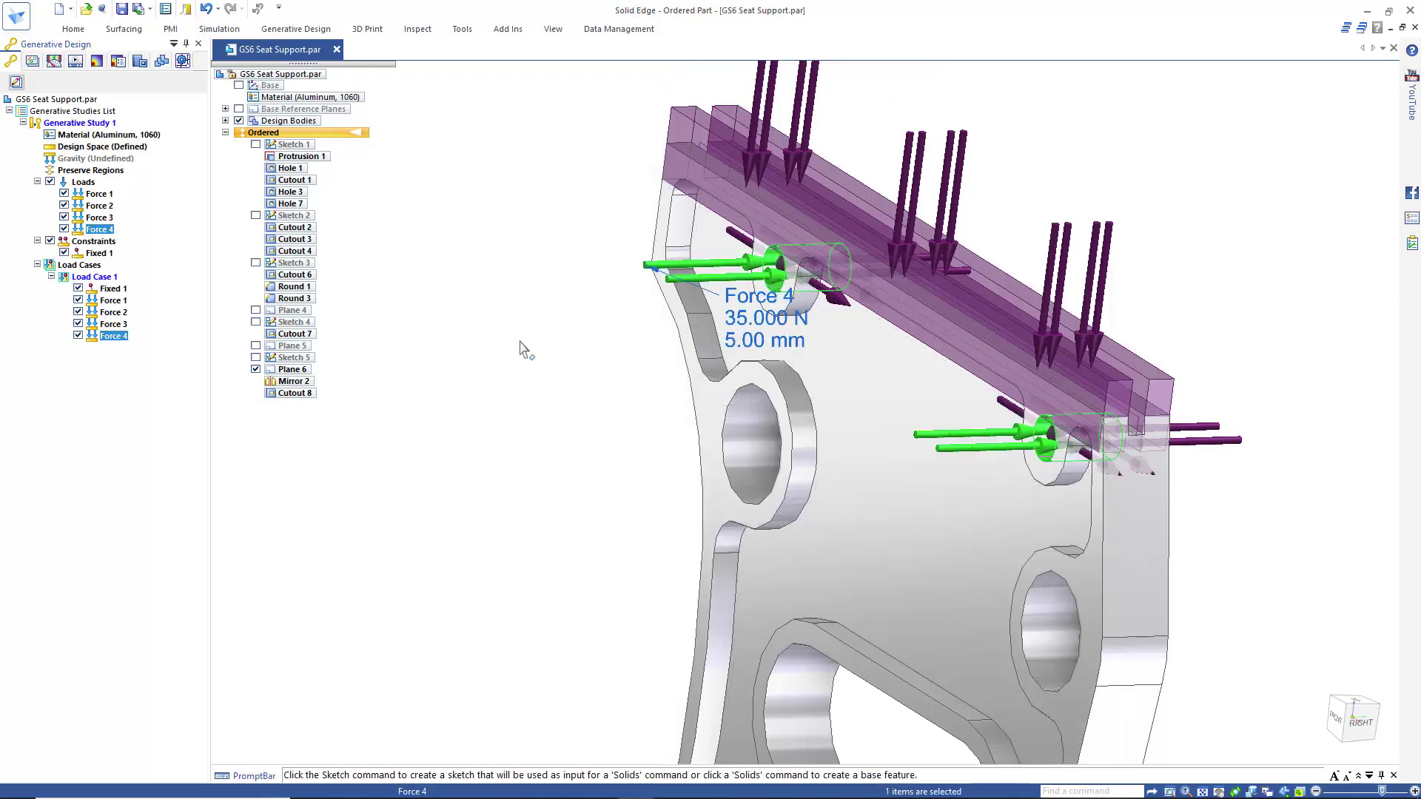
scroll(523, 333, down, 4)
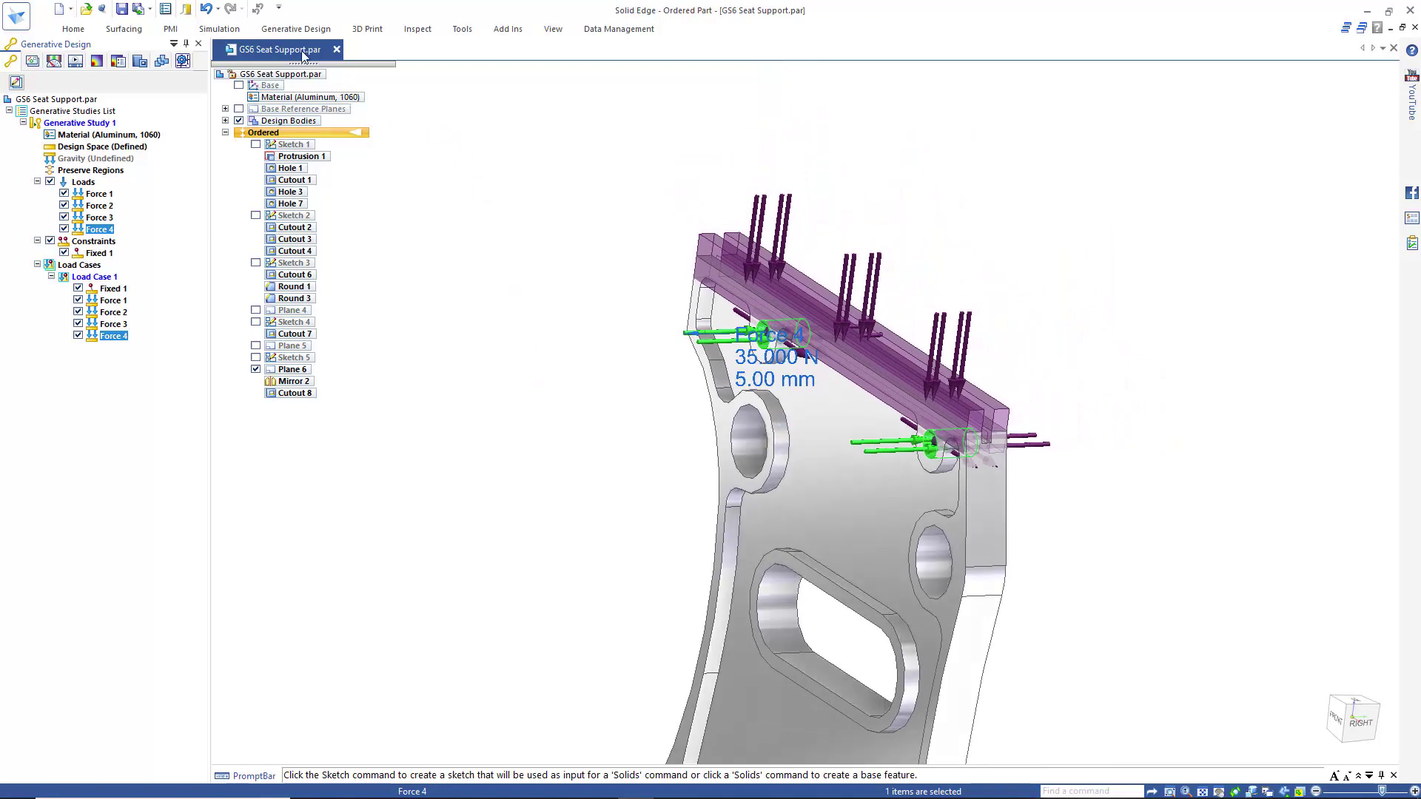
click(296, 29)
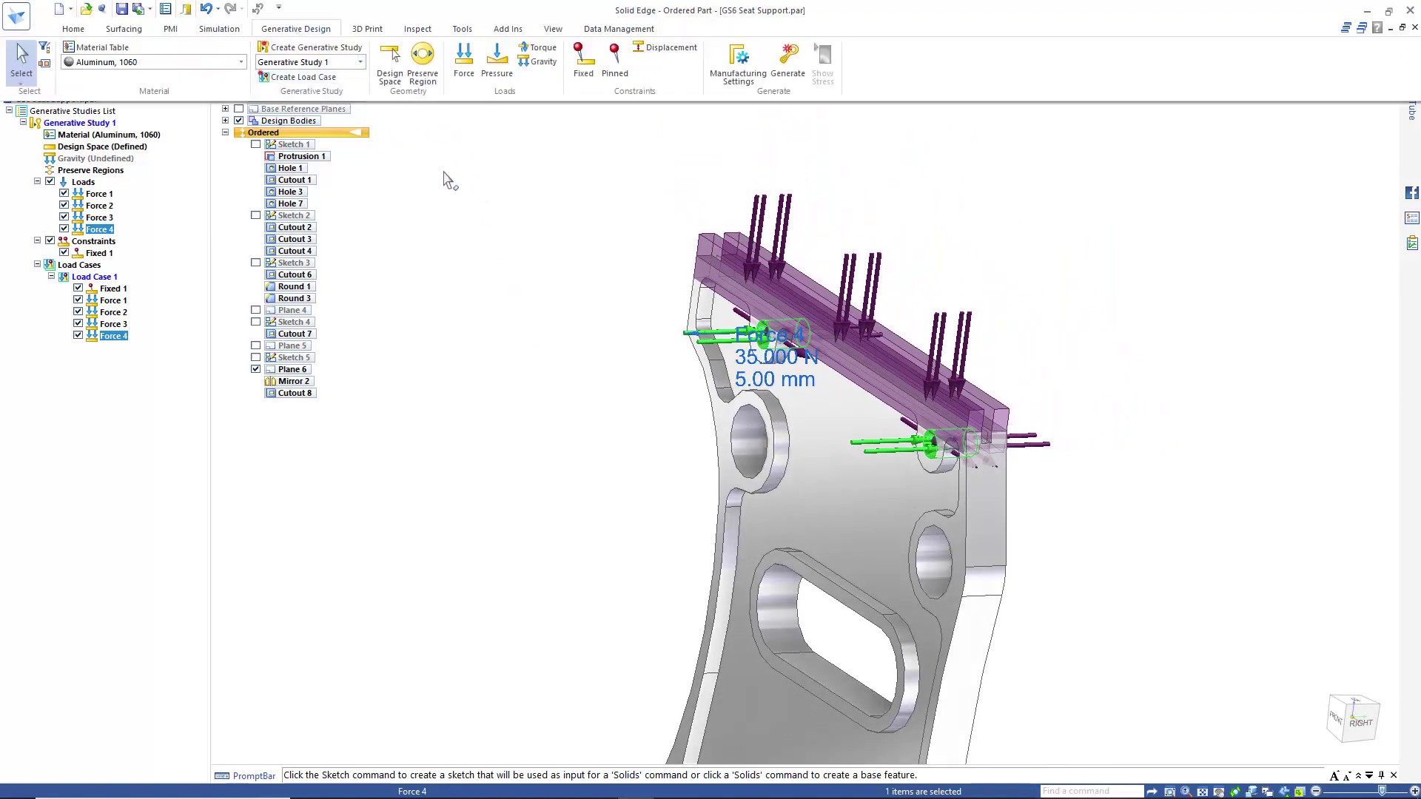
Begin a 5 mm preserve region on the left and lower-right hole faces and two side faces
click(430, 84)
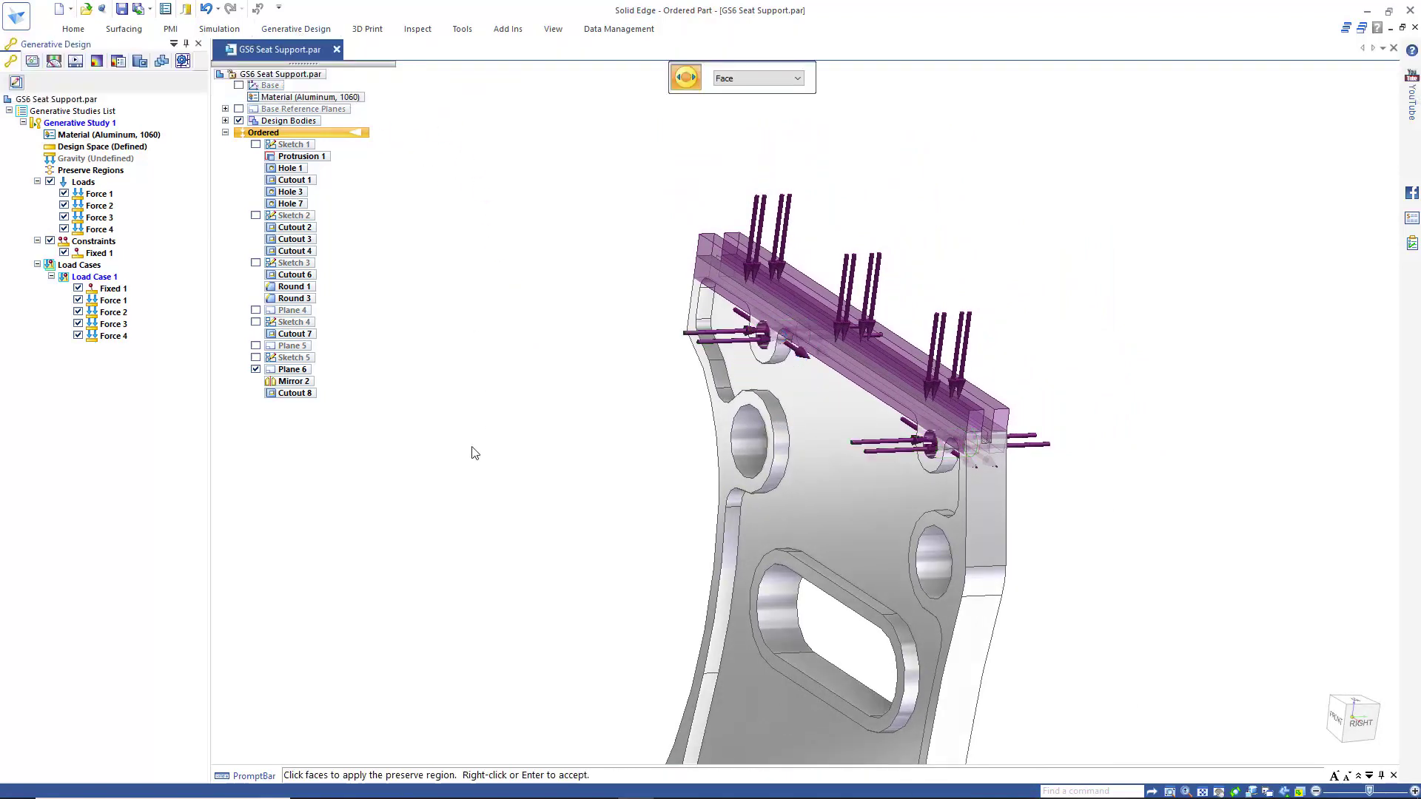
click(745, 448)
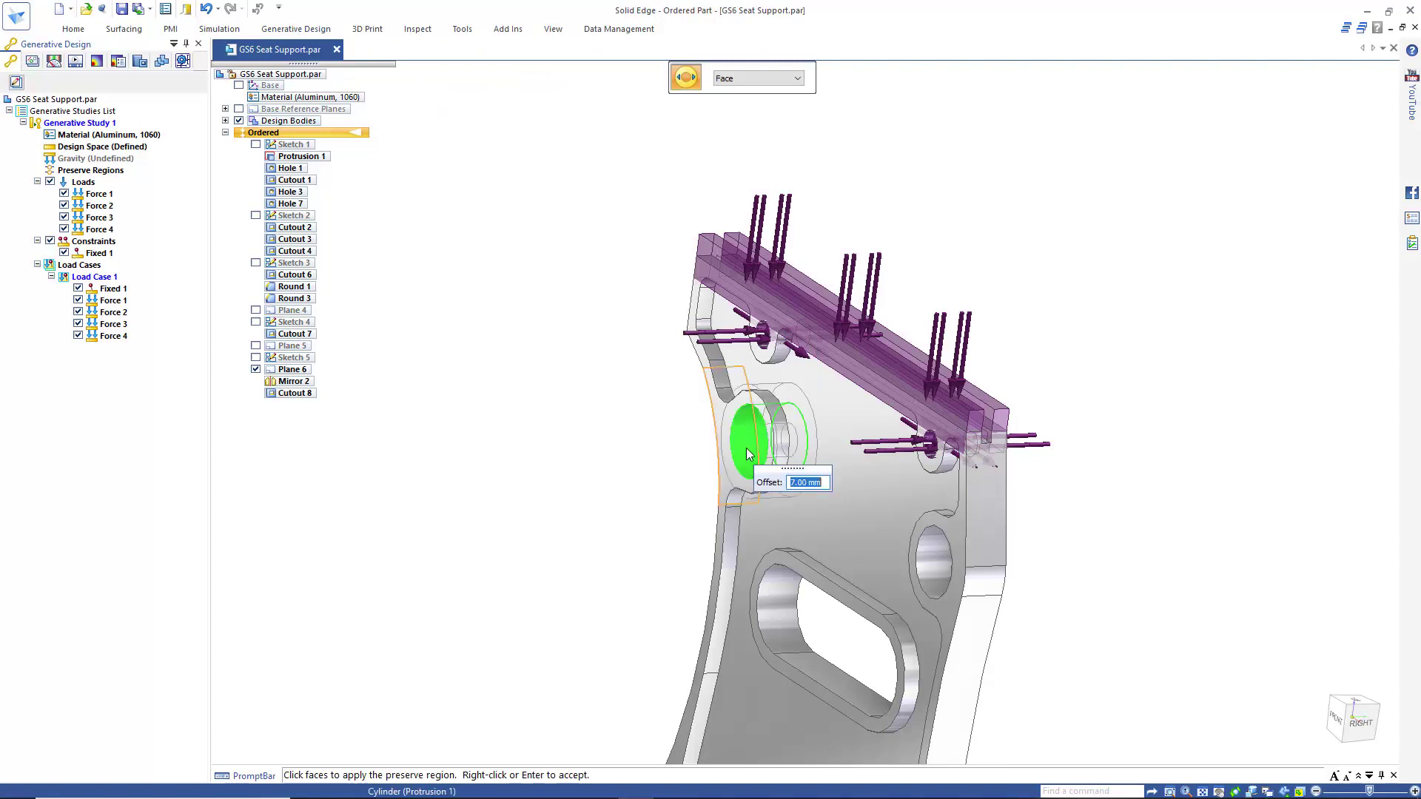
click(935, 561)
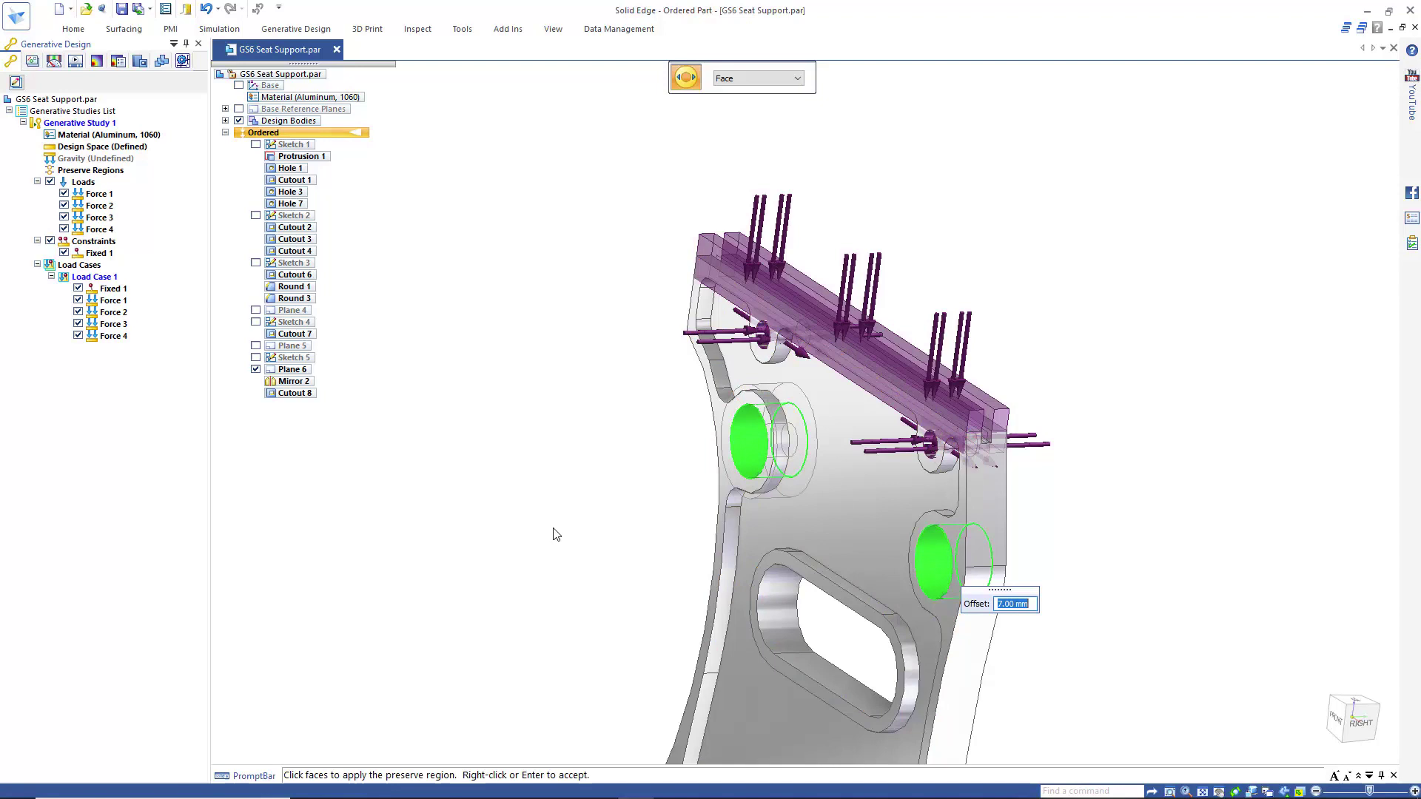
text(5)
click(991, 494)
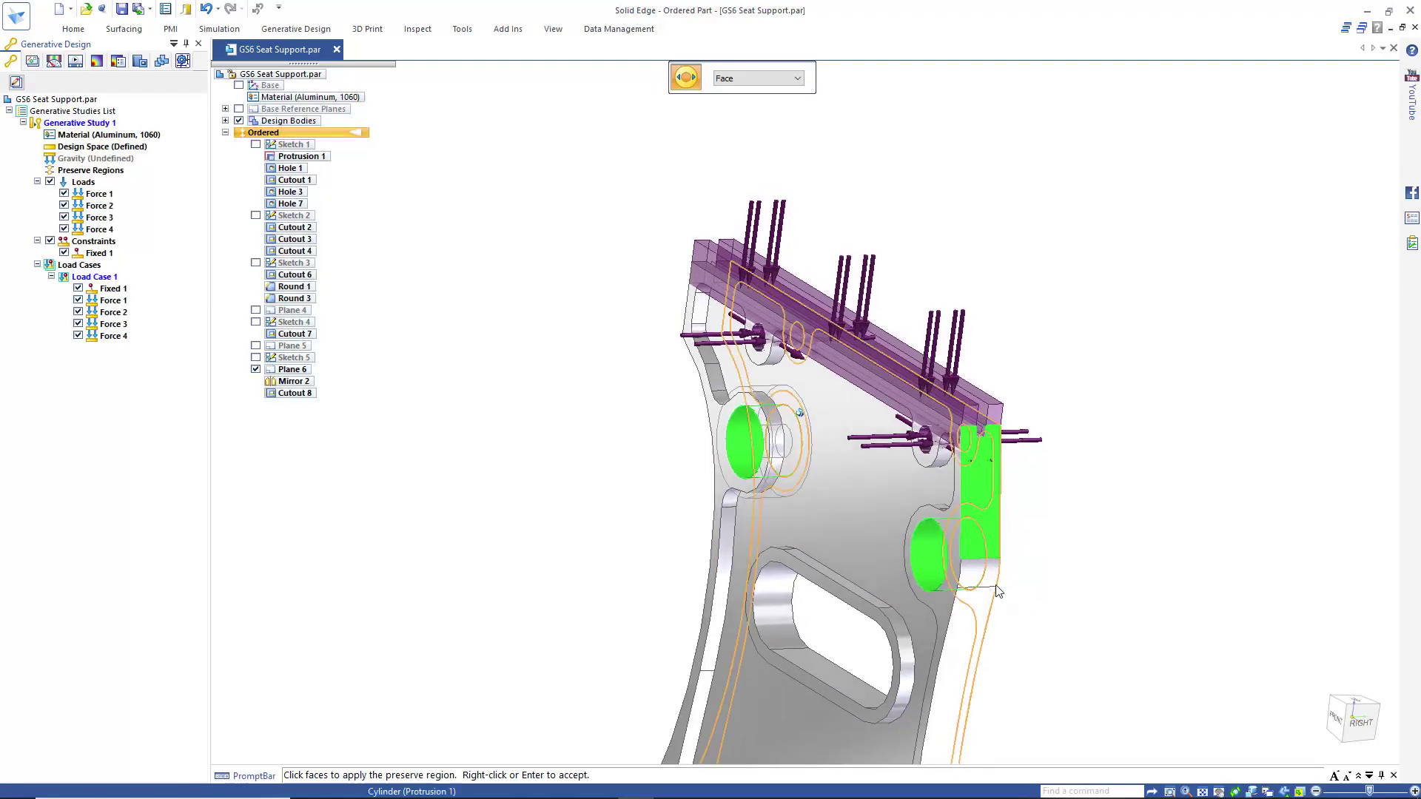
click(998, 626)
scroll(1015, 615, down, 3)
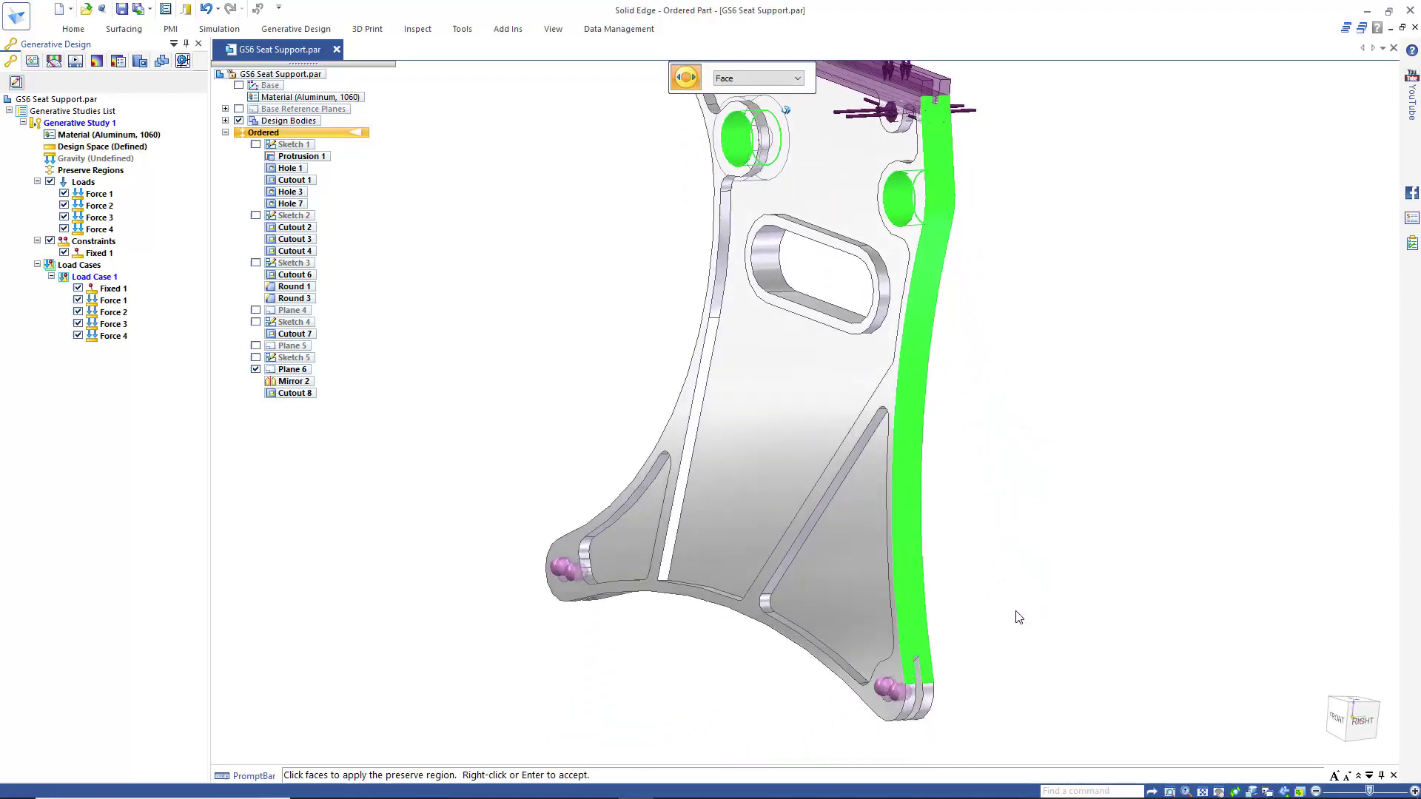
scroll(982, 637, up, 5)
Add the bottom edge, left boss and top corner faces, then accept as Region 1
middle_drag(944, 595, 792, 553)
click(911, 554)
click(814, 481)
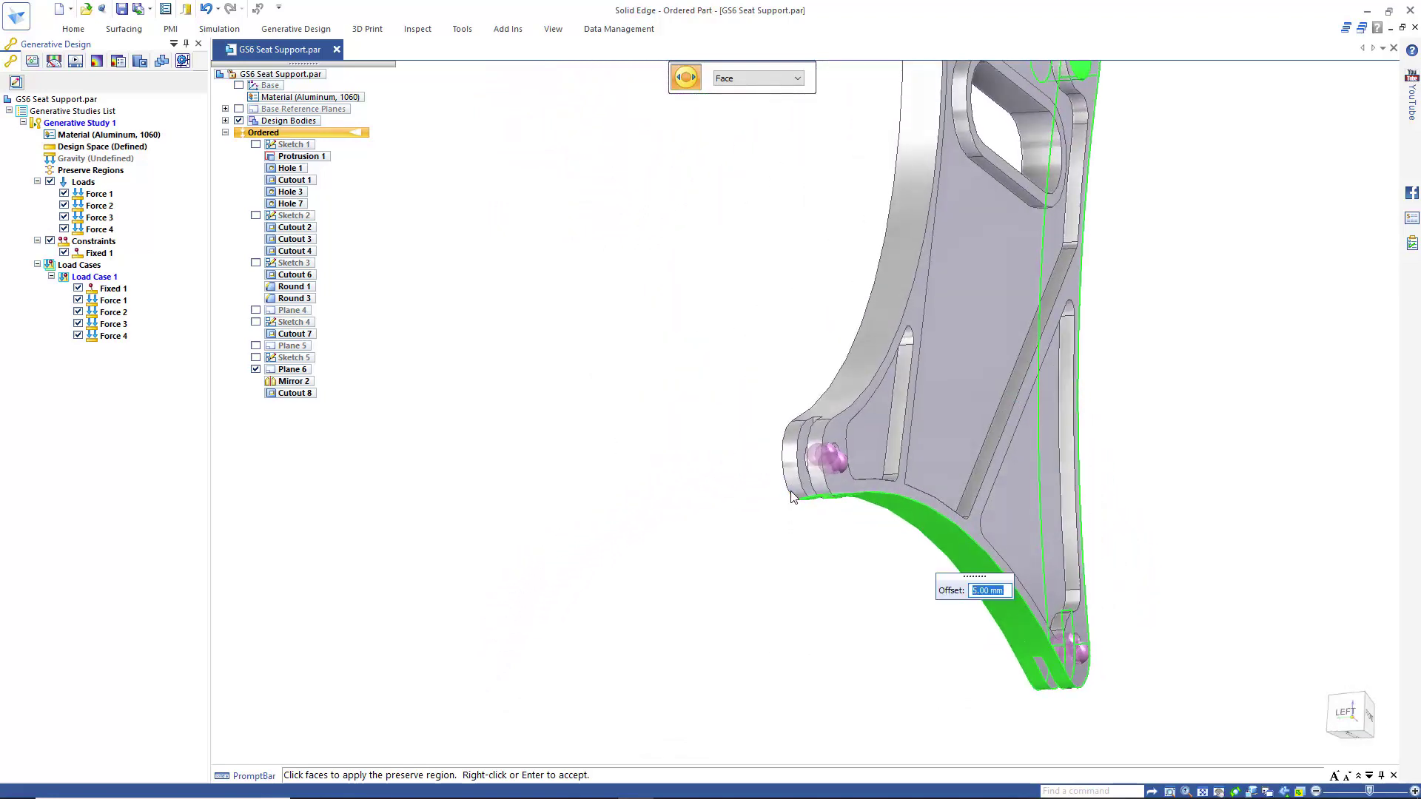
middle_drag(806, 502, 904, 430)
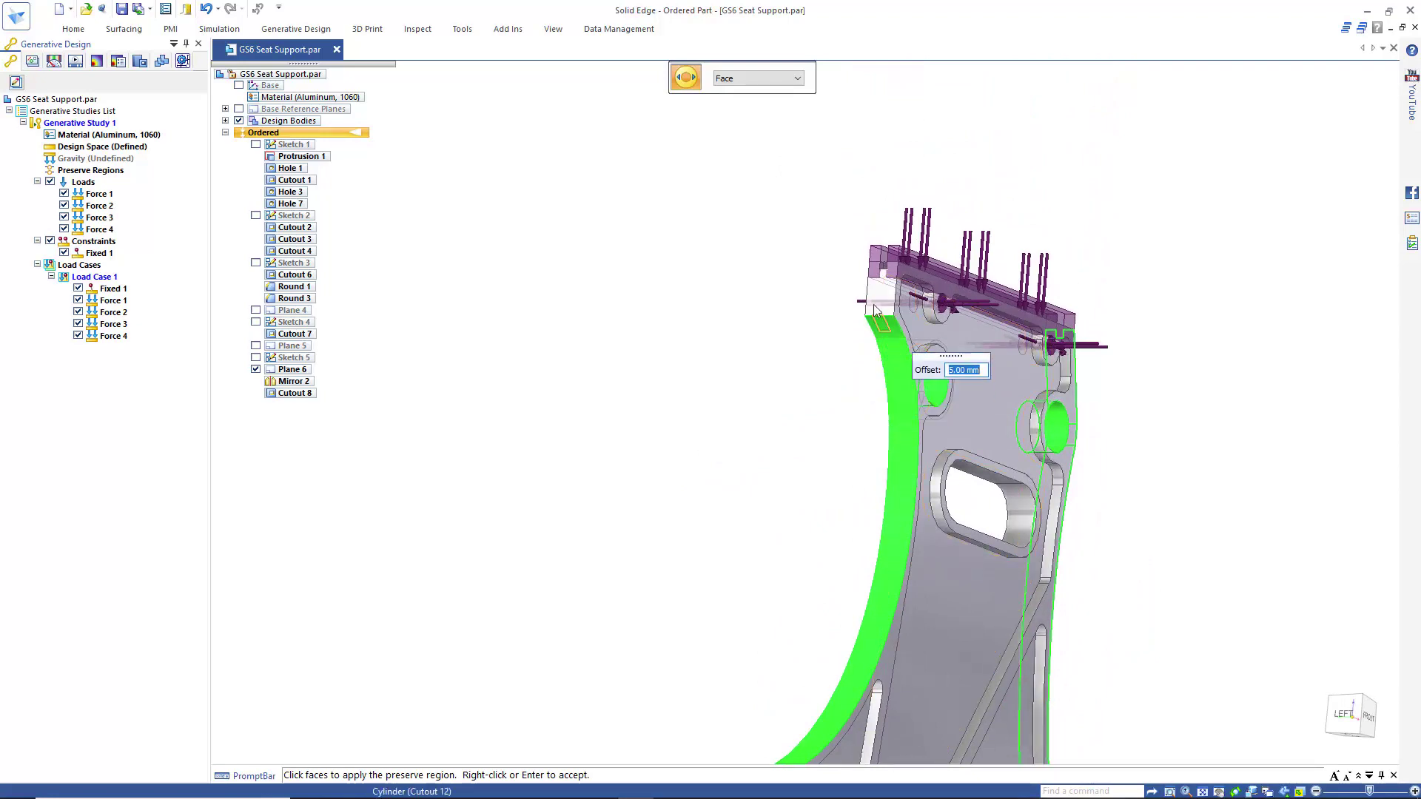
click(888, 335)
middle_drag(888, 335, 612, 384)
right_click(611, 384)
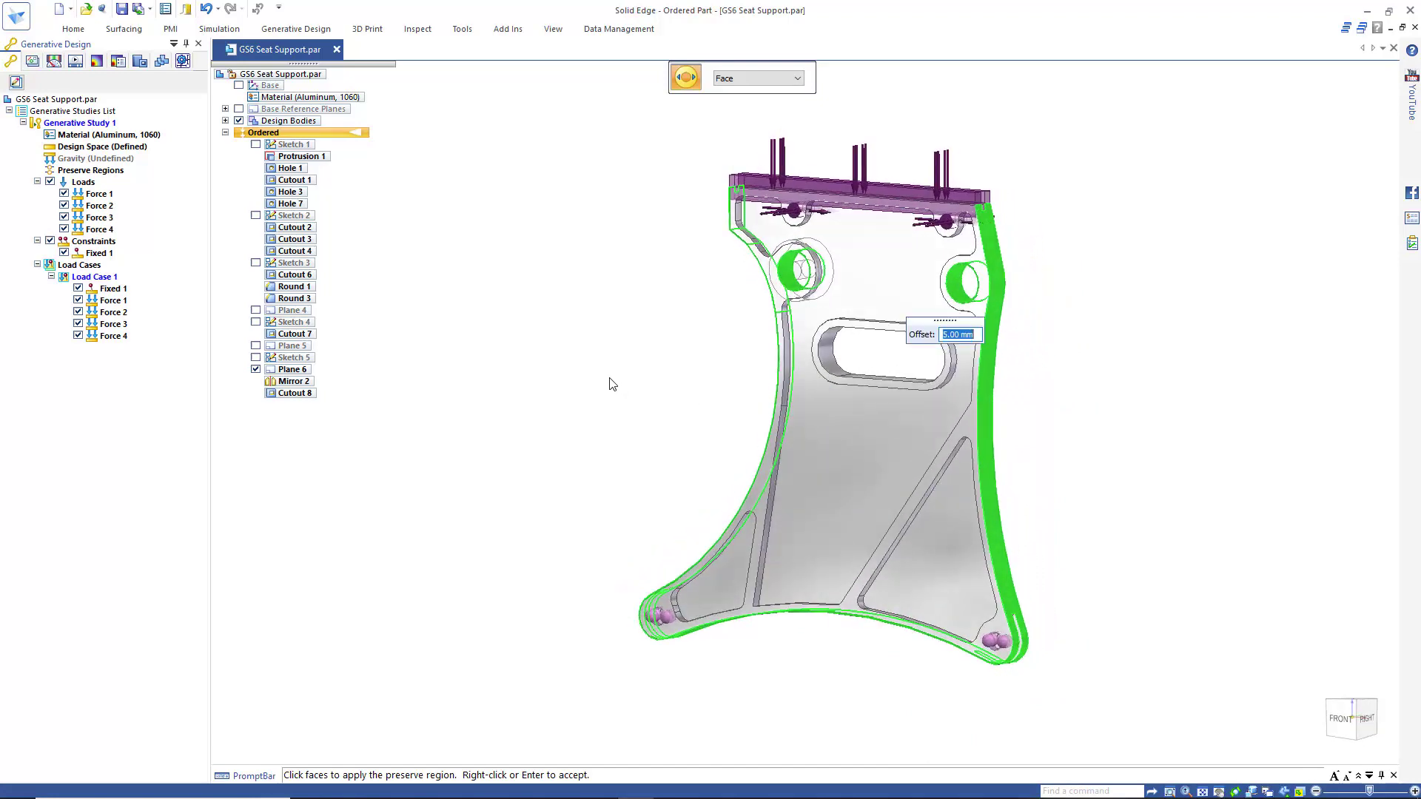
key(Return)
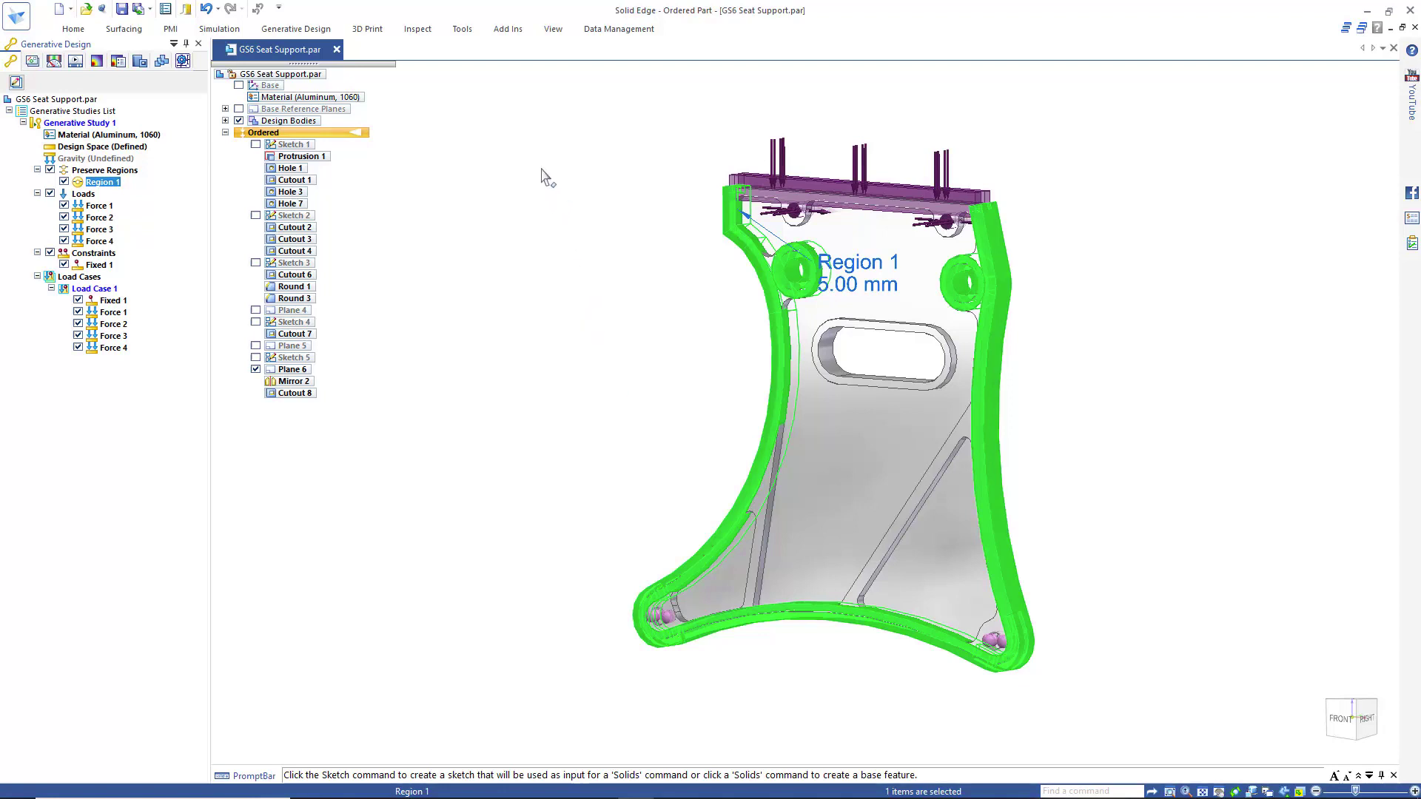
click(296, 29)
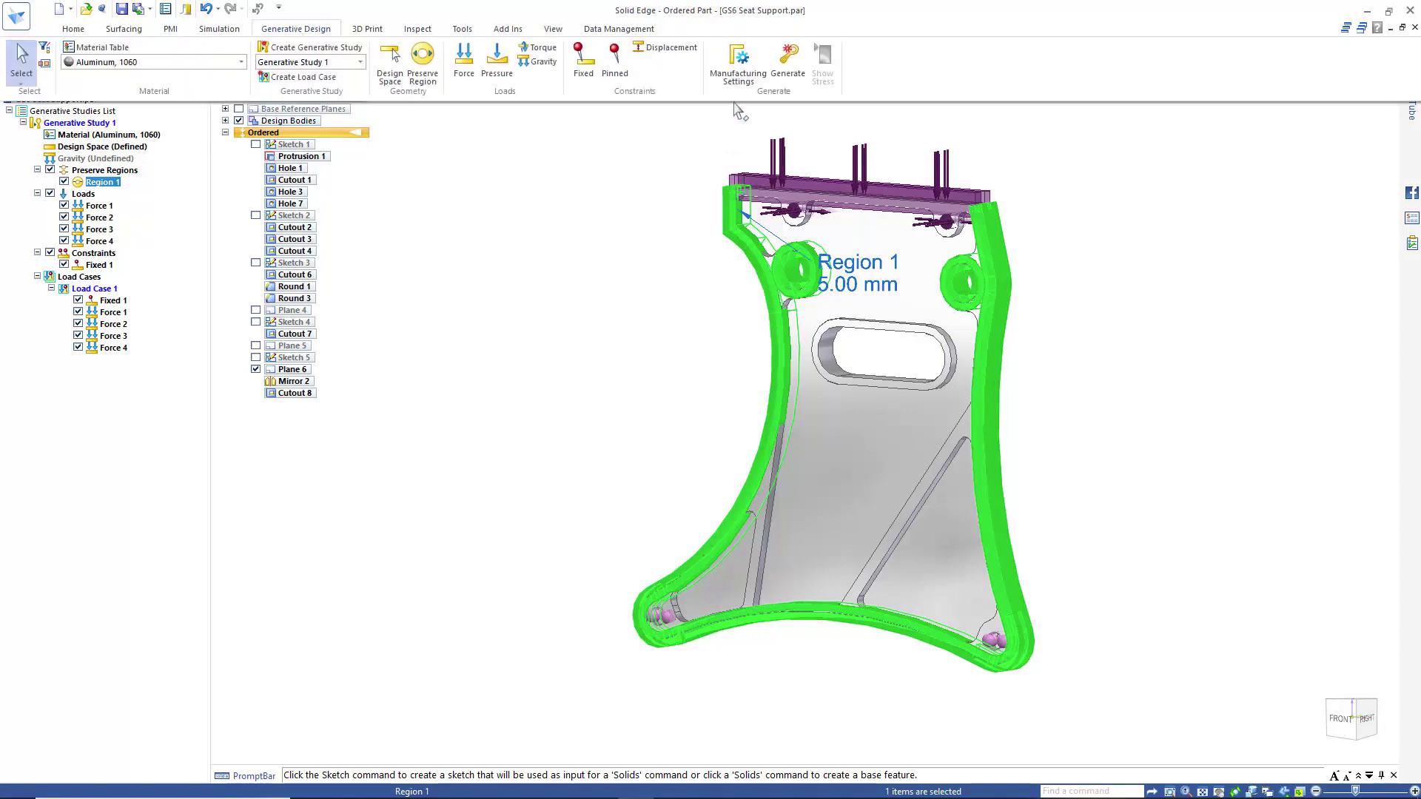
Set manufacturing settings to Y material extrusion, 100% material spread and Y overhang prevention
click(739, 68)
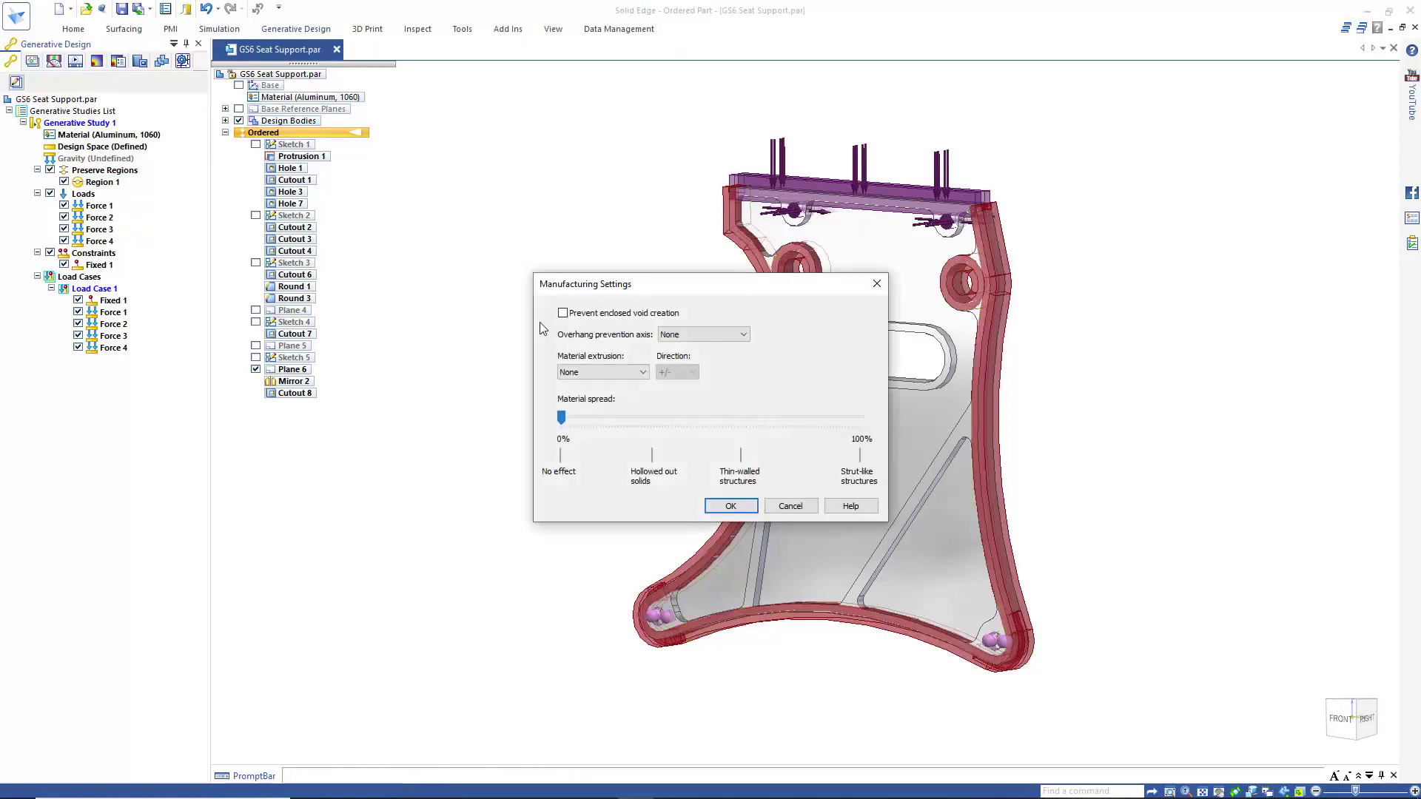
click(644, 373)
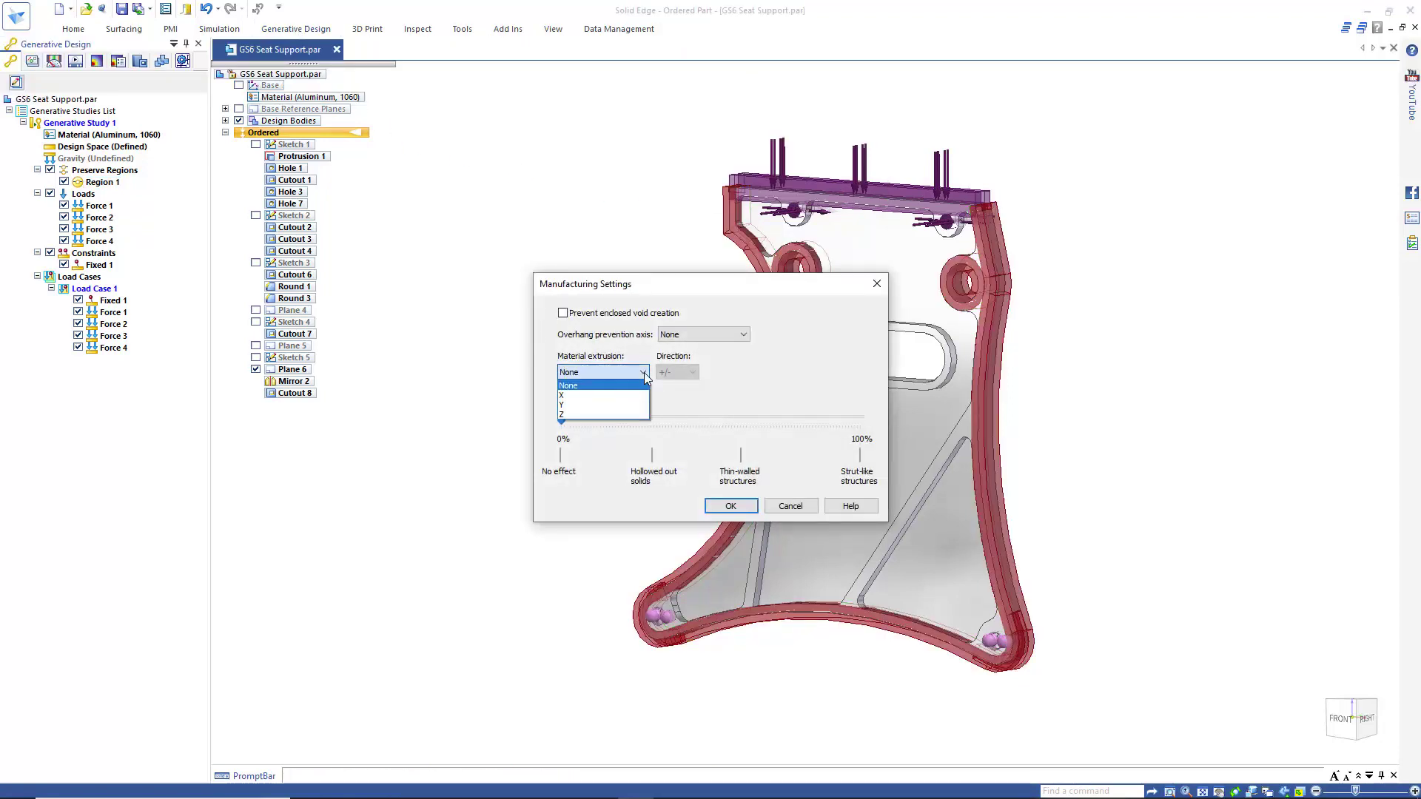
click(575, 406)
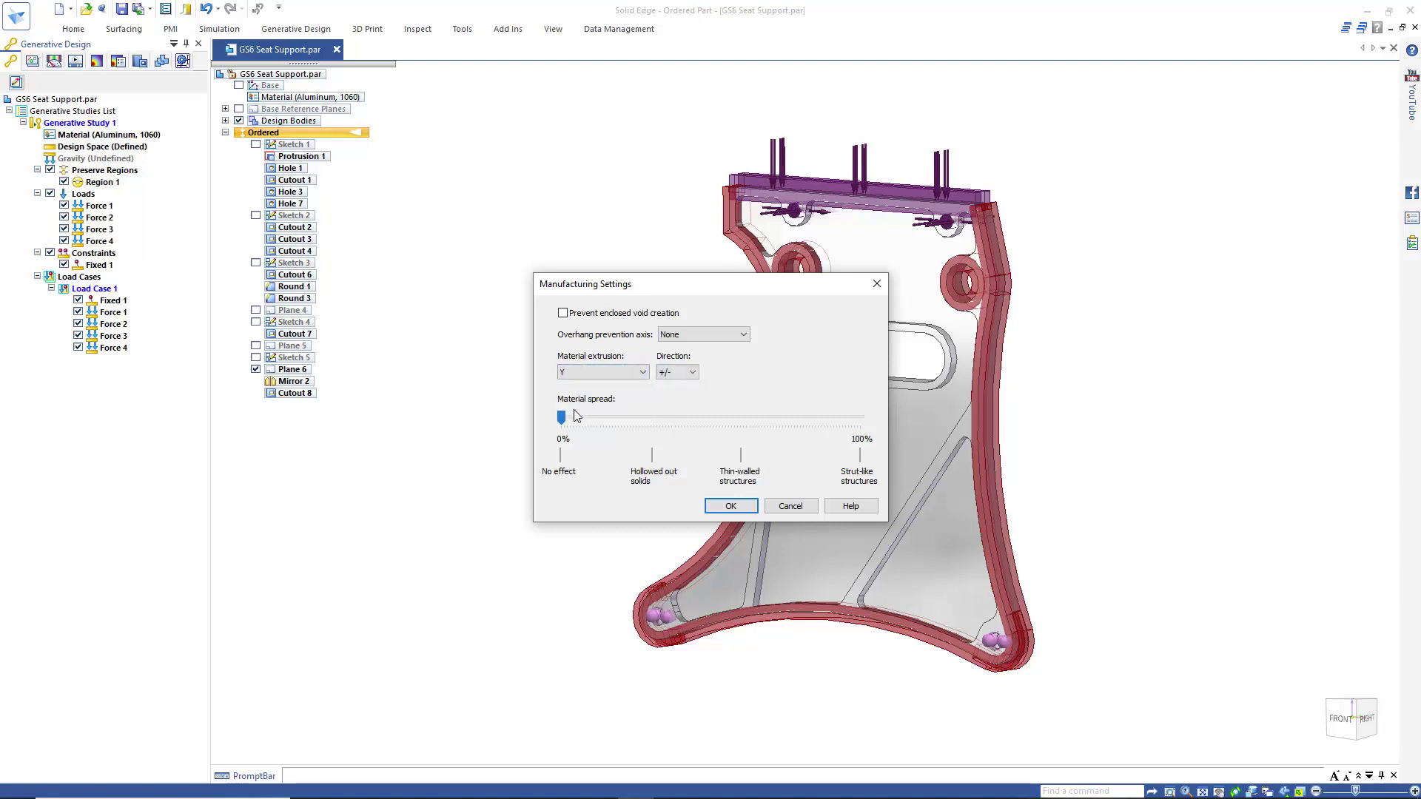
drag(774, 420, 864, 433)
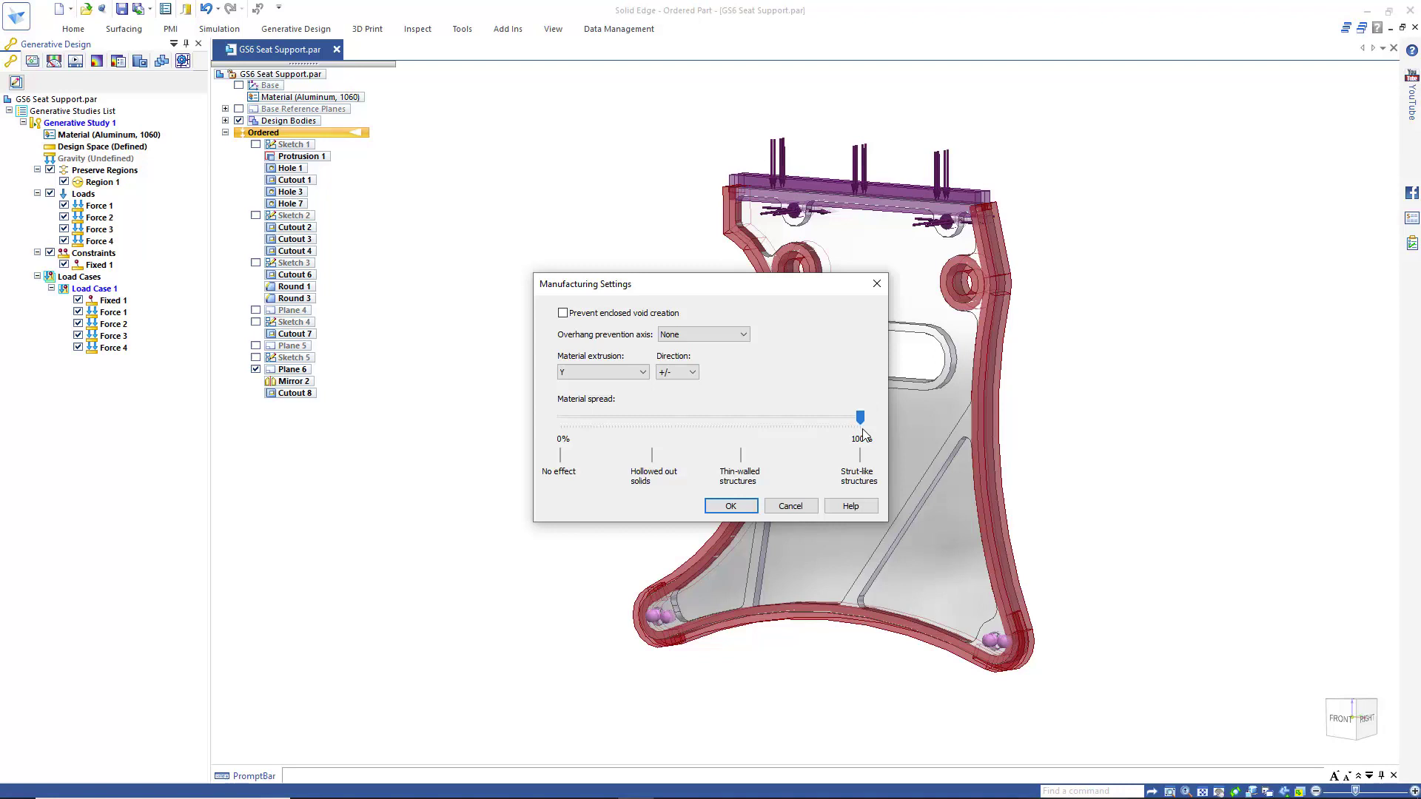
click(744, 335)
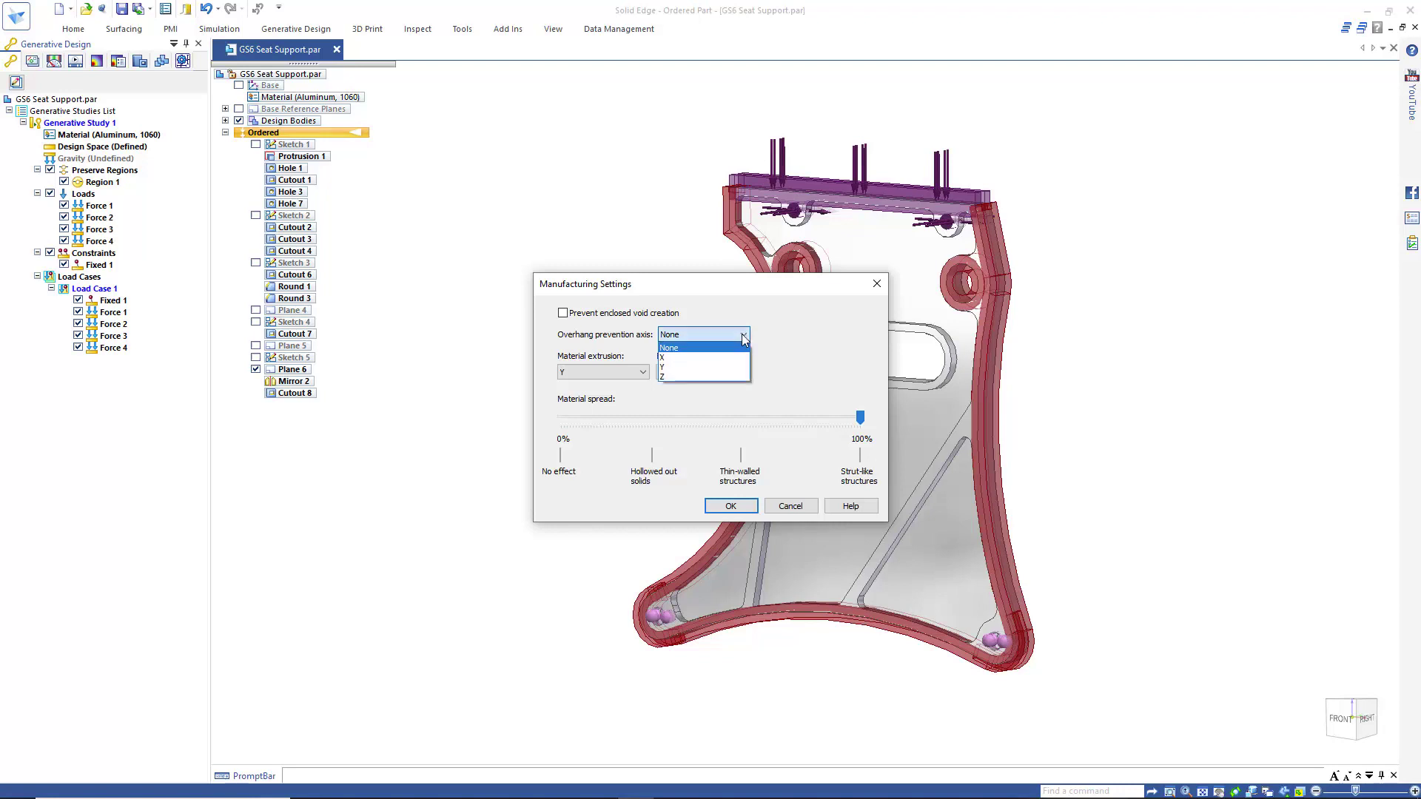
click(716, 369)
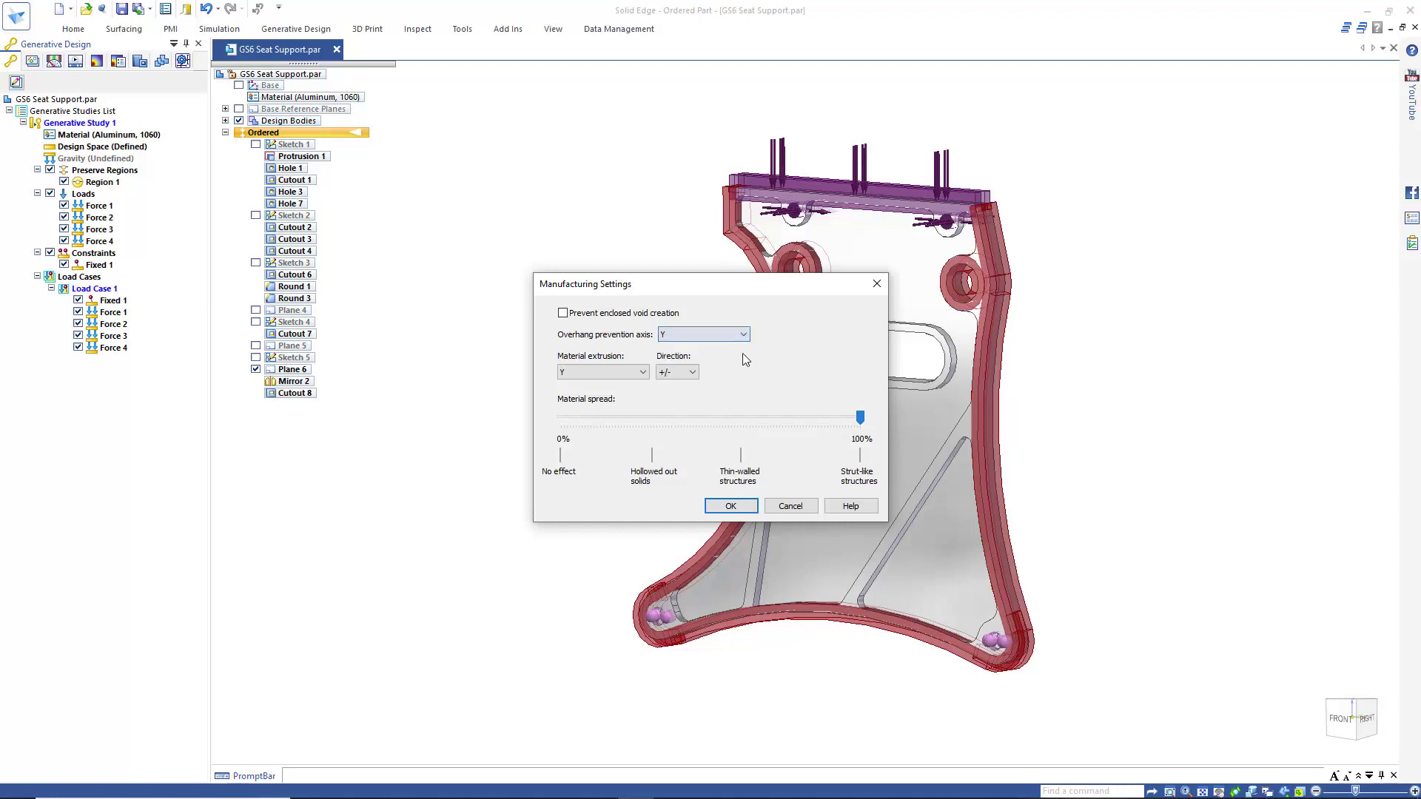
click(749, 507)
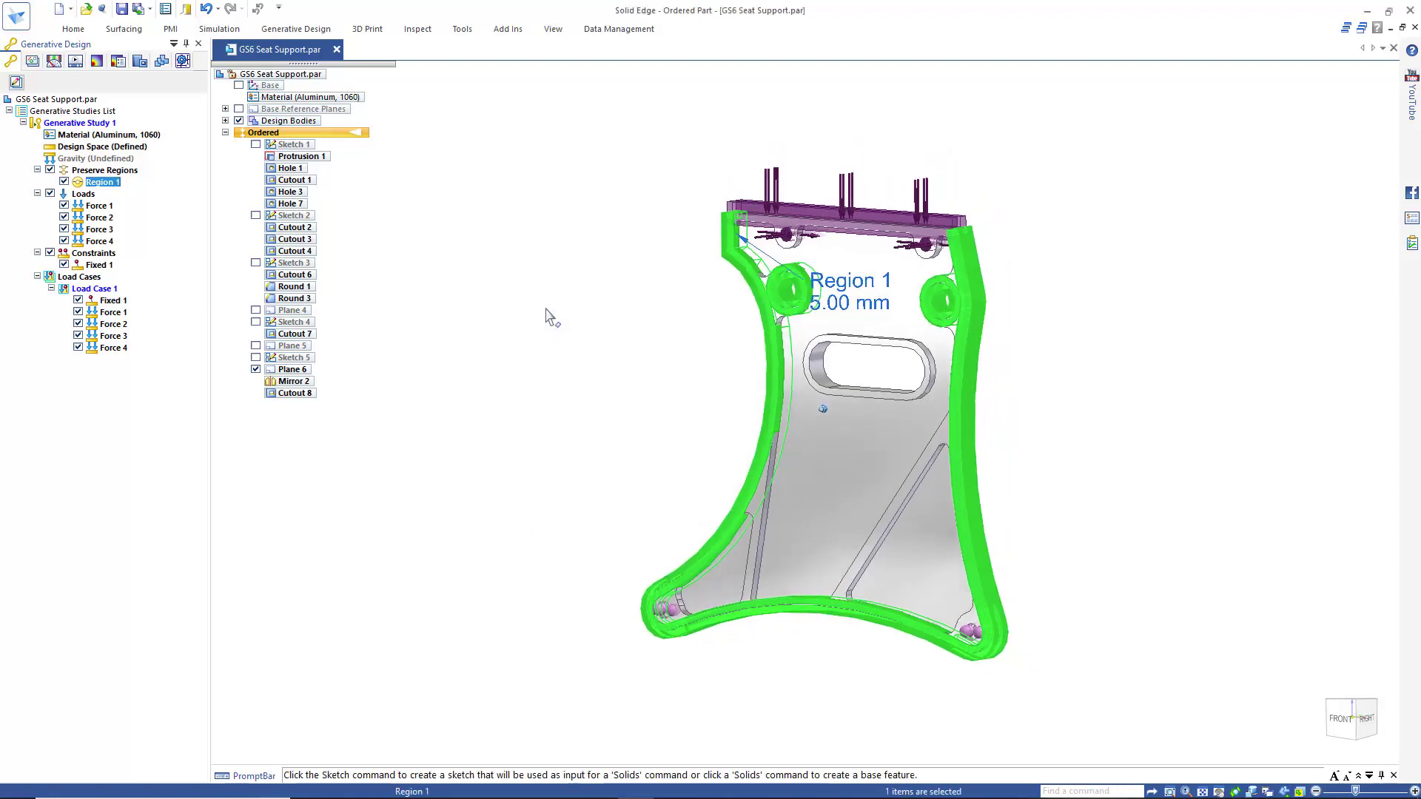
click(526, 286)
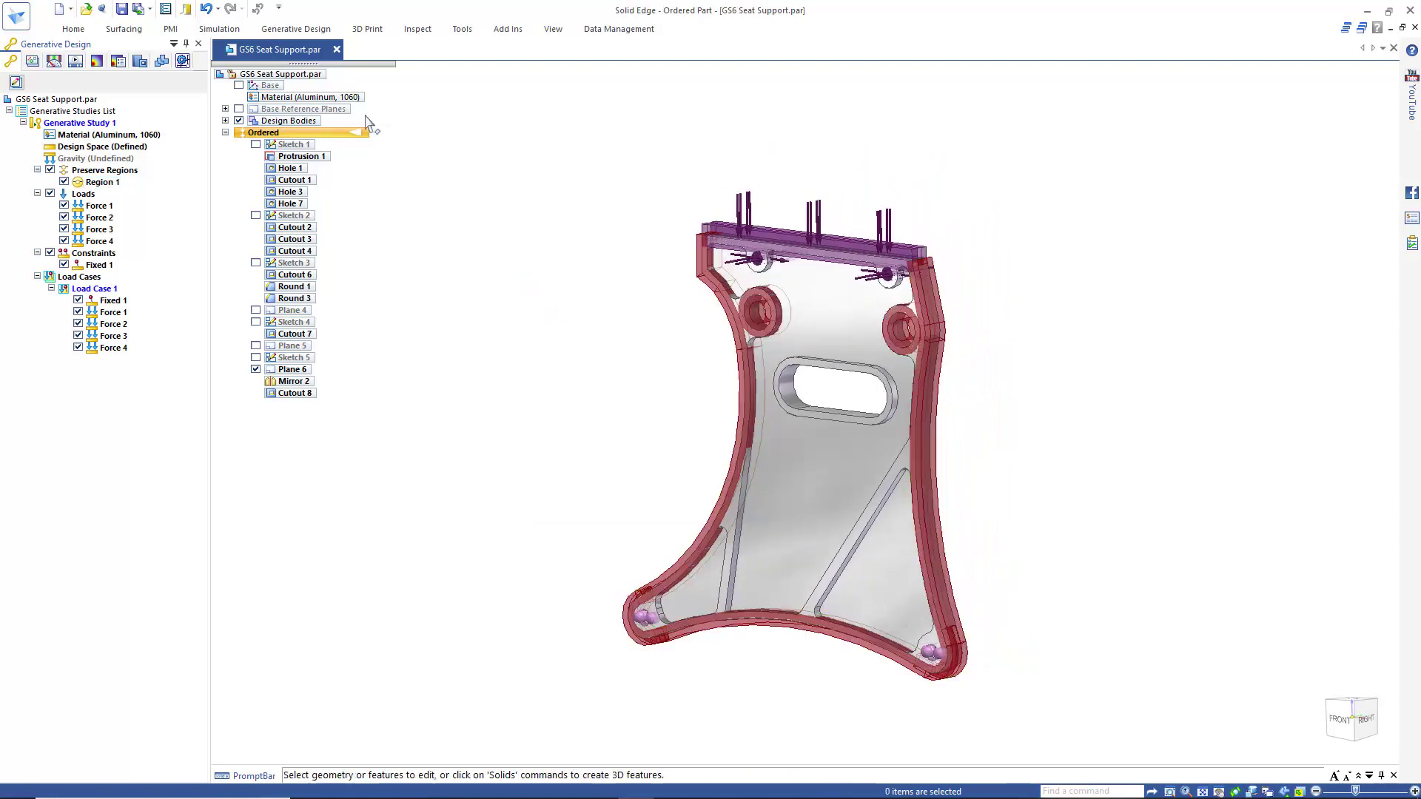
click(308, 31)
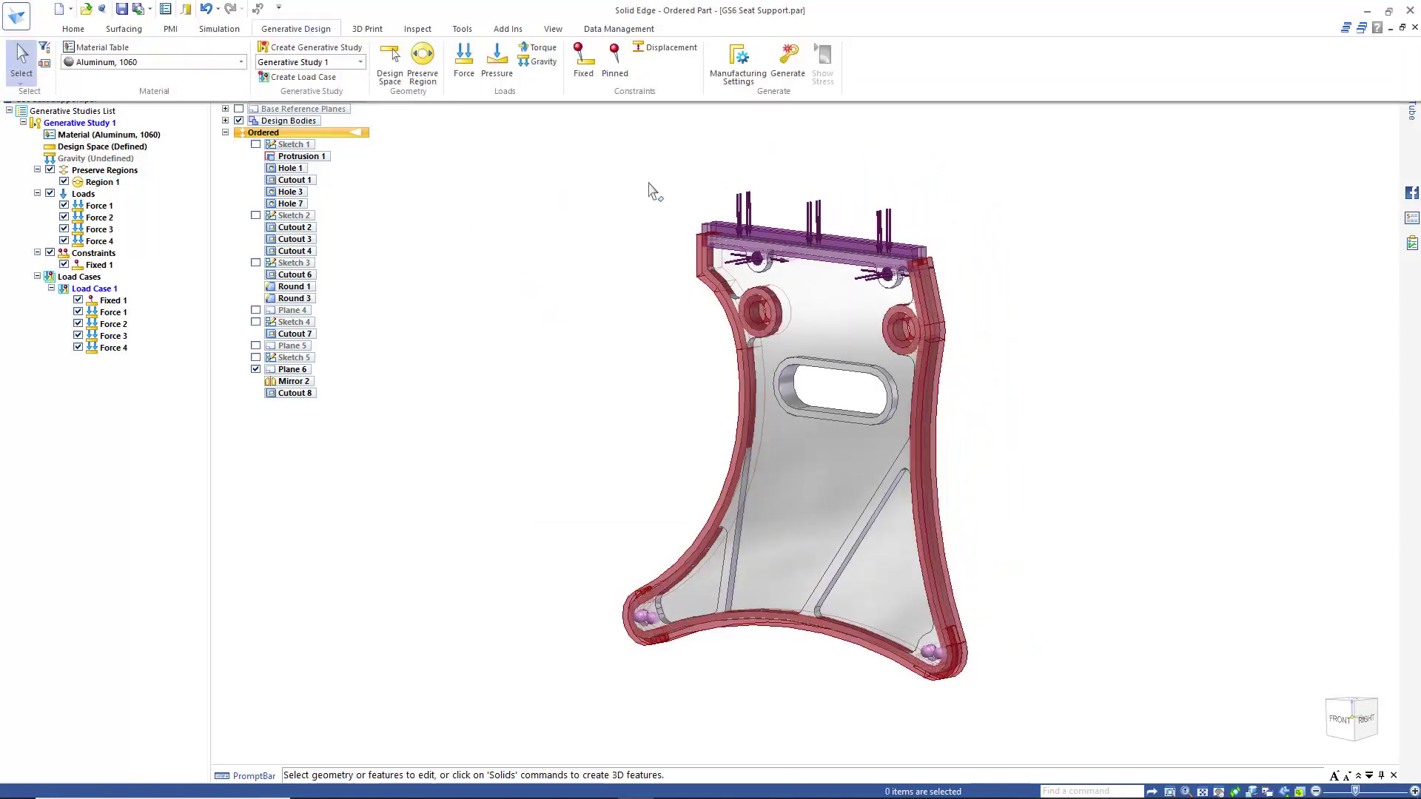
Generate at low quality with reduced mass reduction, targeting 0.621 kg from 0.887 kg
click(787, 61)
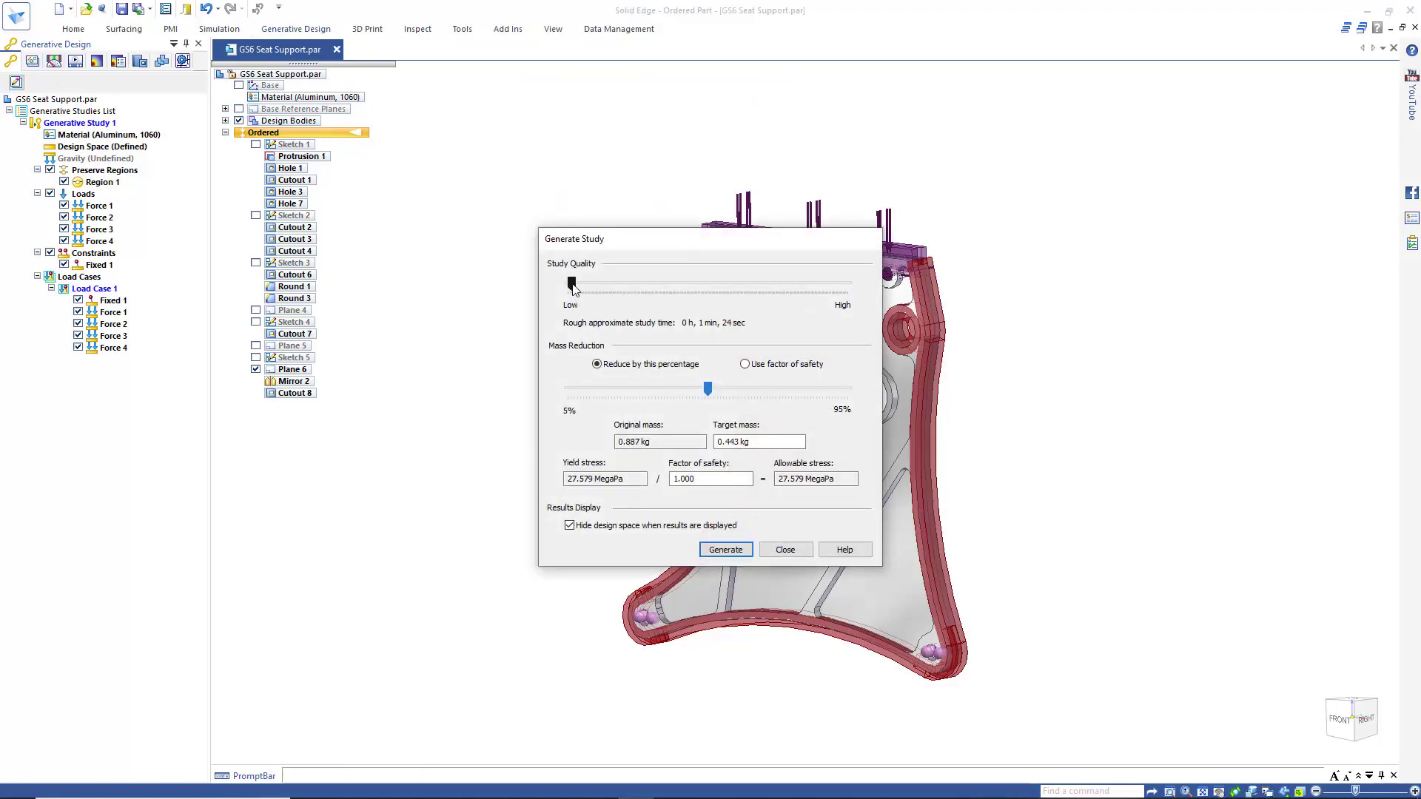
drag(572, 285, 597, 284)
drag(676, 390, 645, 394)
click(720, 552)
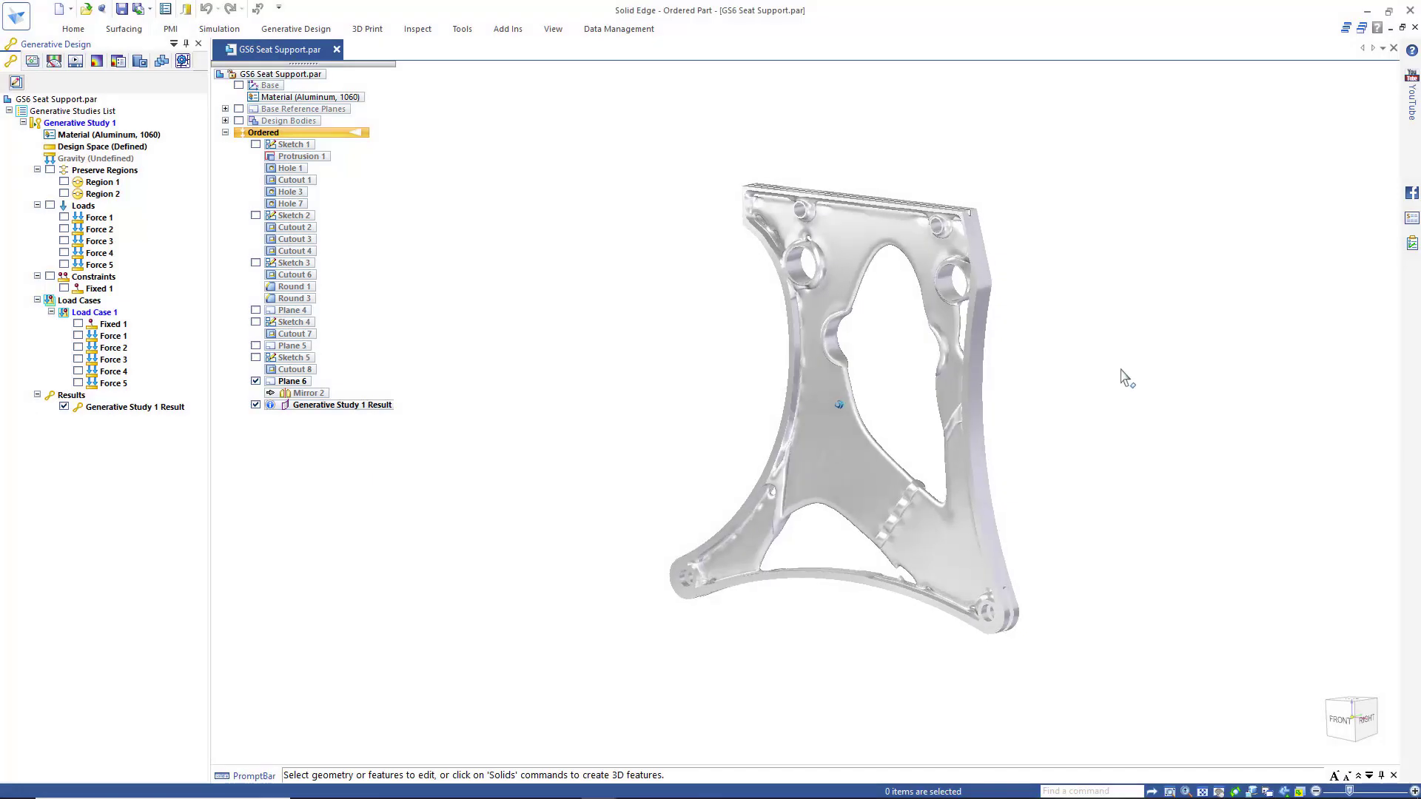
key(ctrl+f)
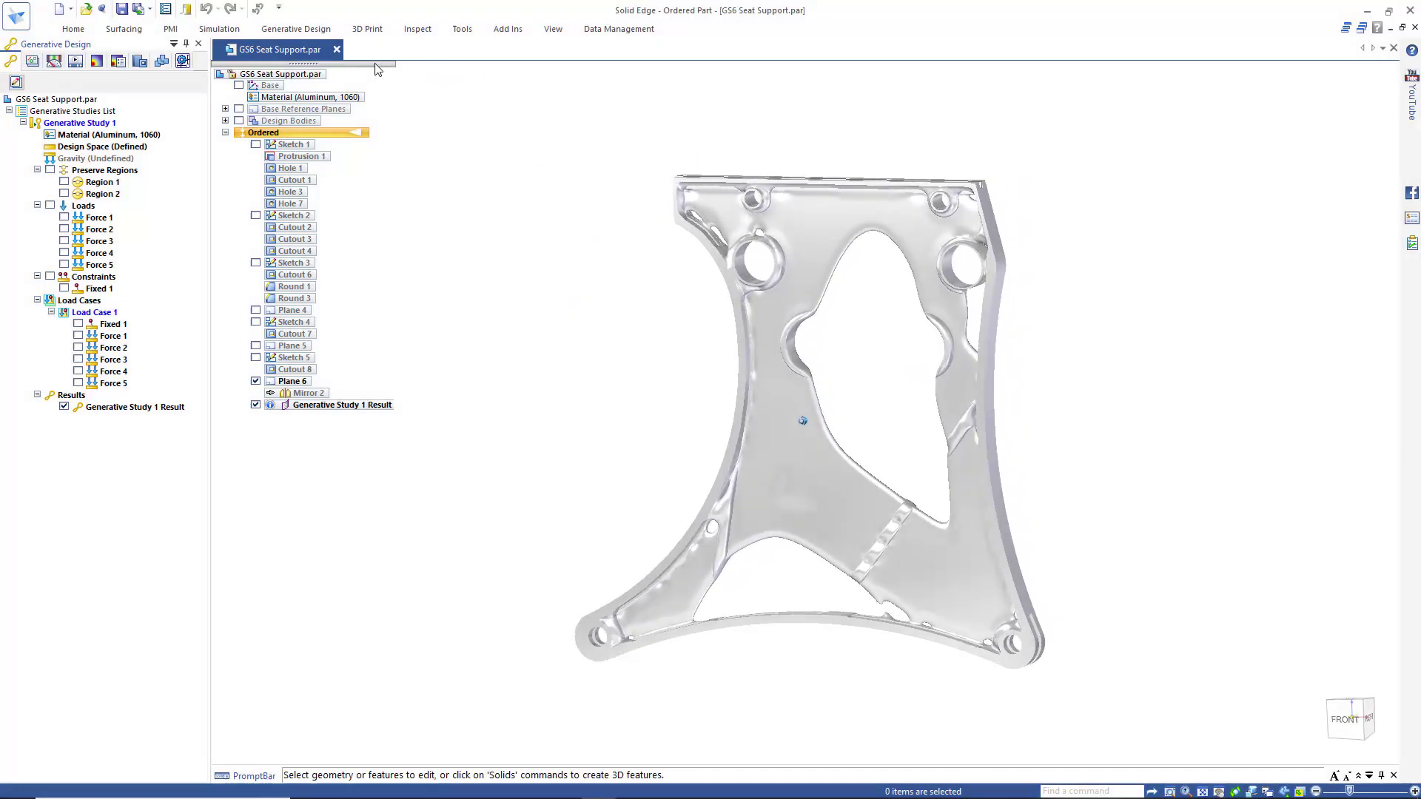
click(307, 29)
click(824, 72)
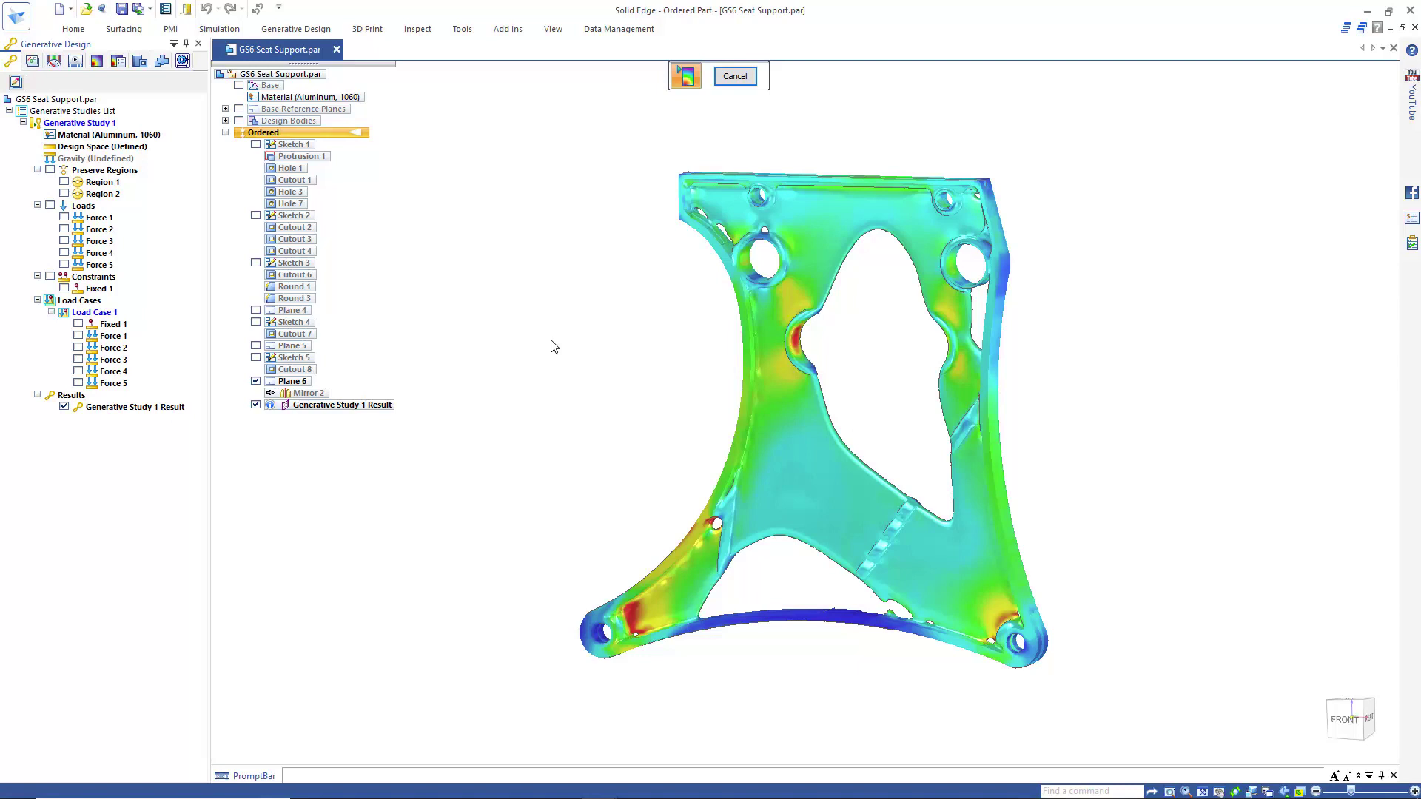
click(735, 76)
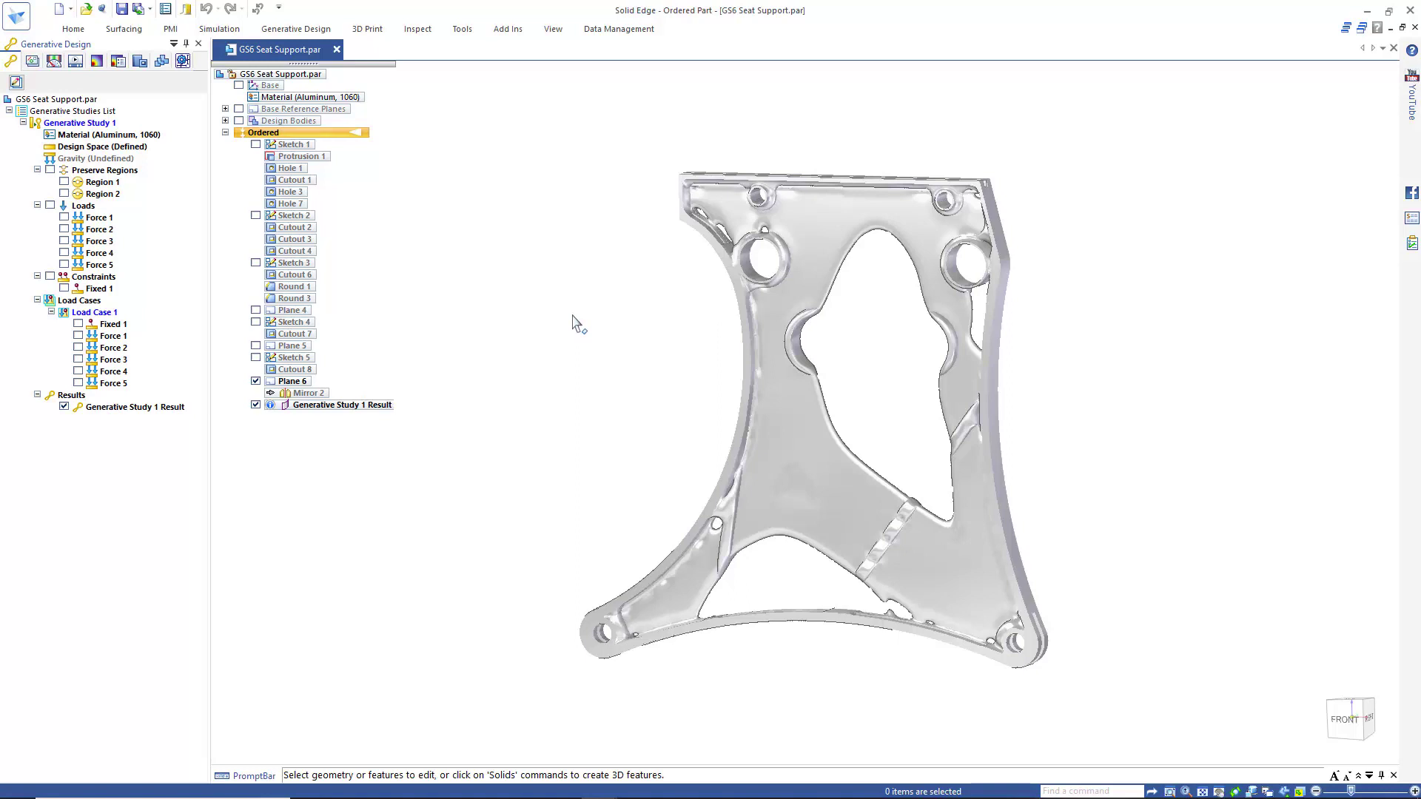
Hide Generative Study 1 Result and show the original Design Body_1
click(256, 404)
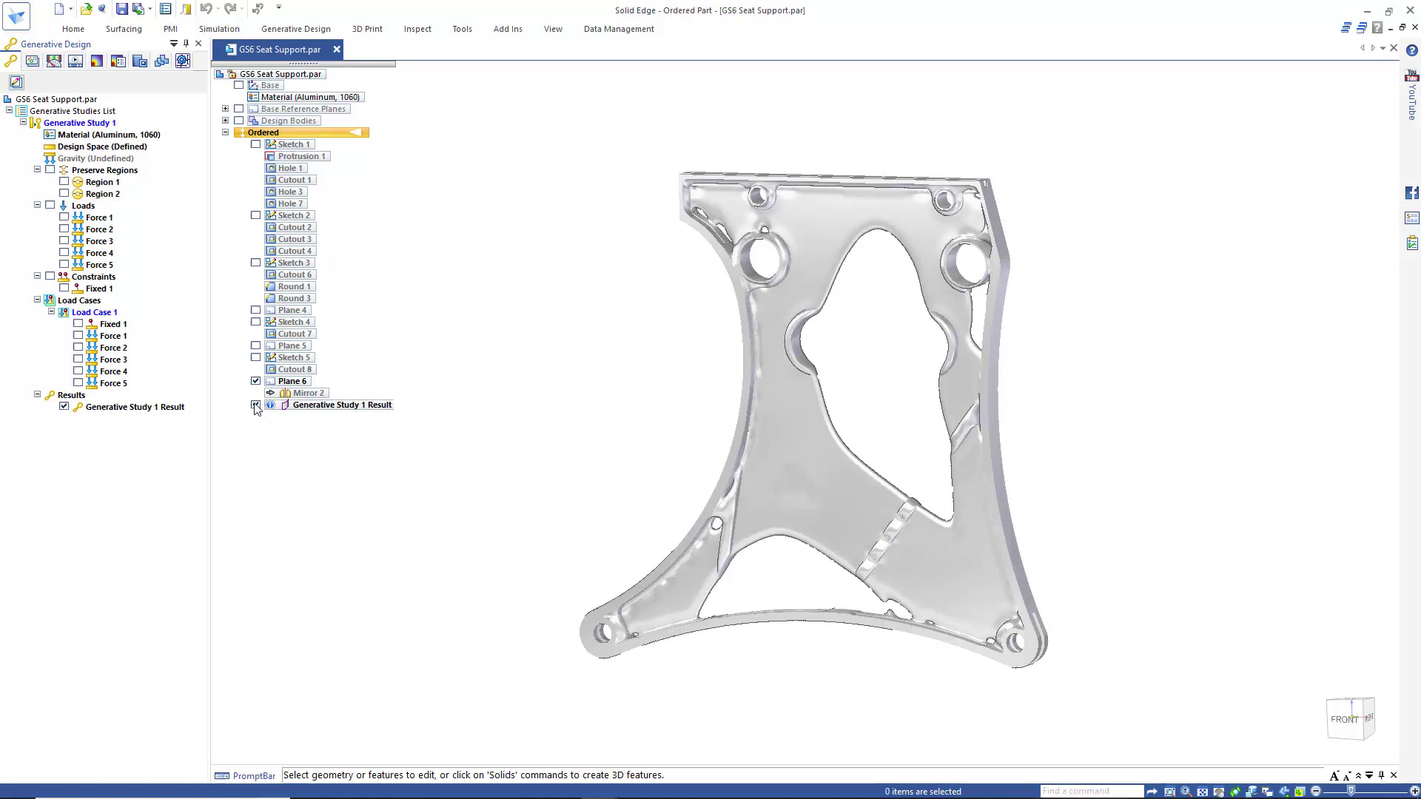
click(225, 120)
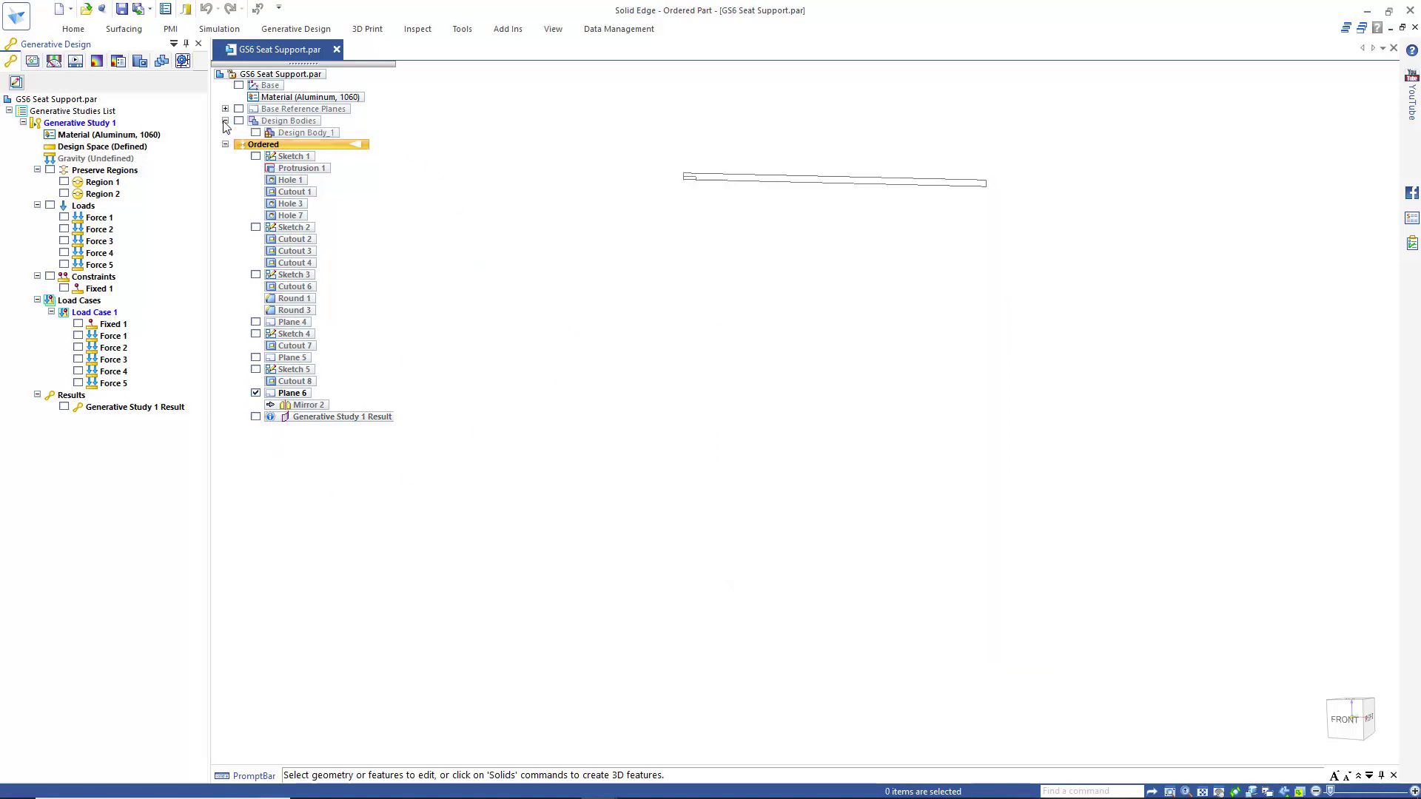
click(255, 132)
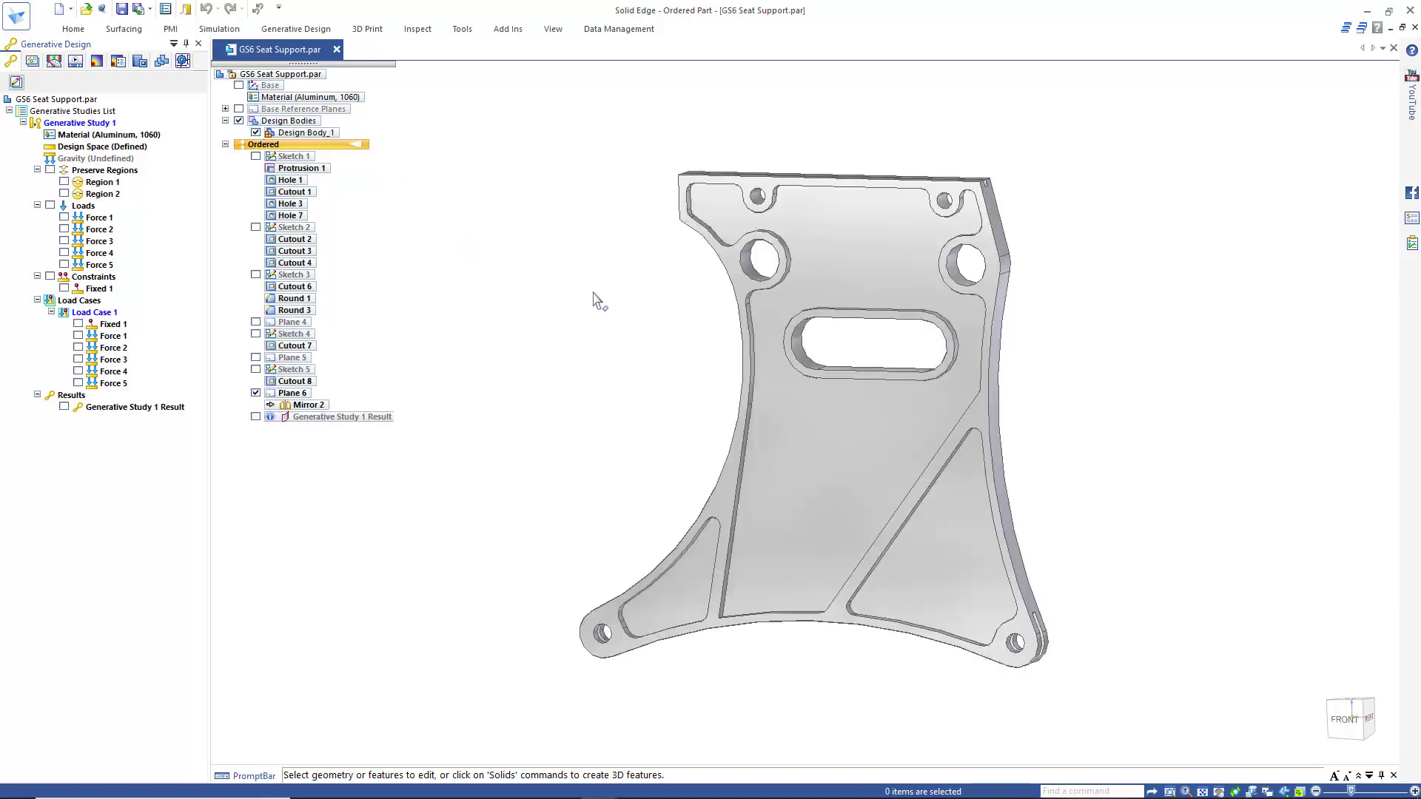
middle_drag(580, 303, 497, 292)
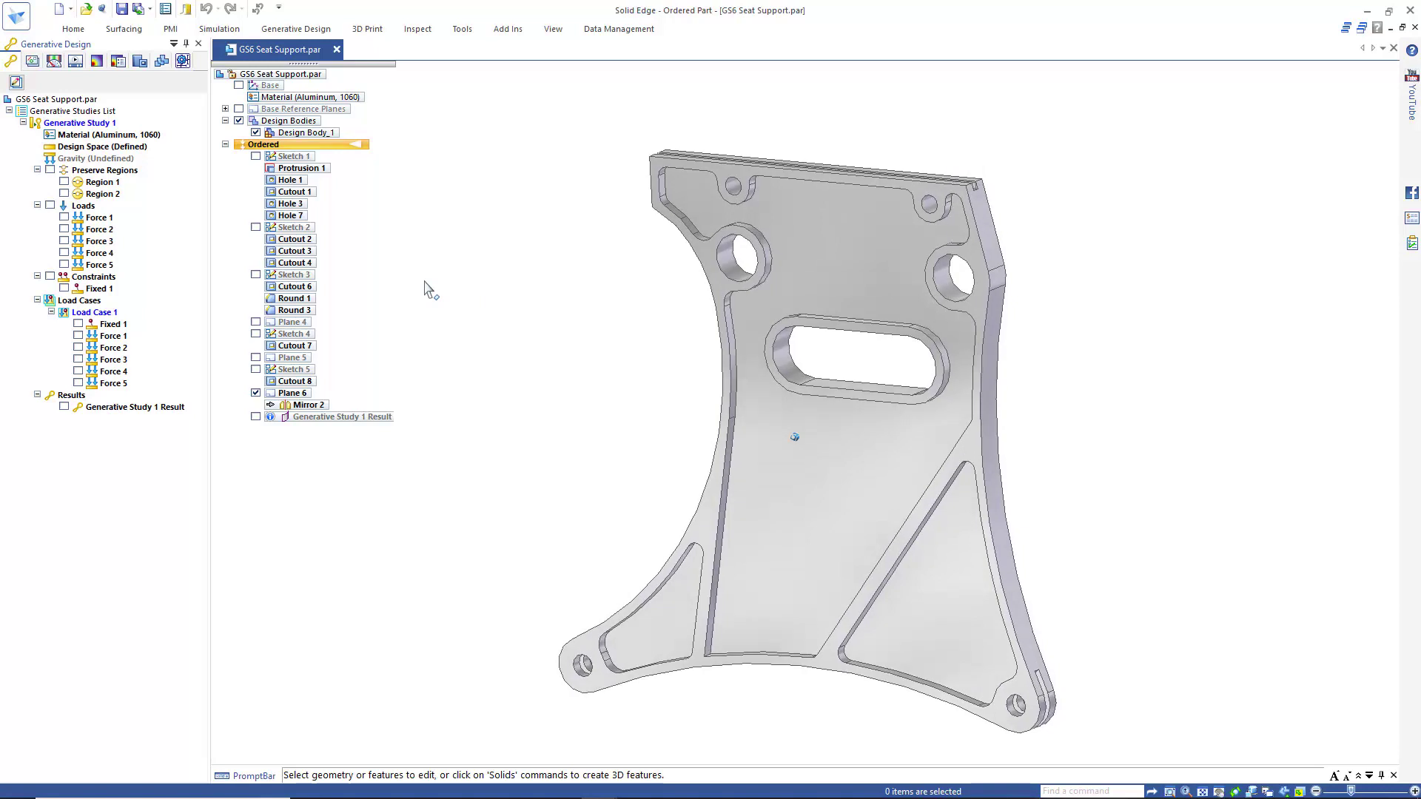
Delete Cutouts 1, 2, 3, 4, 6, 7, 8, Rounds 1 and 3, and Mirror 2
click(310, 240)
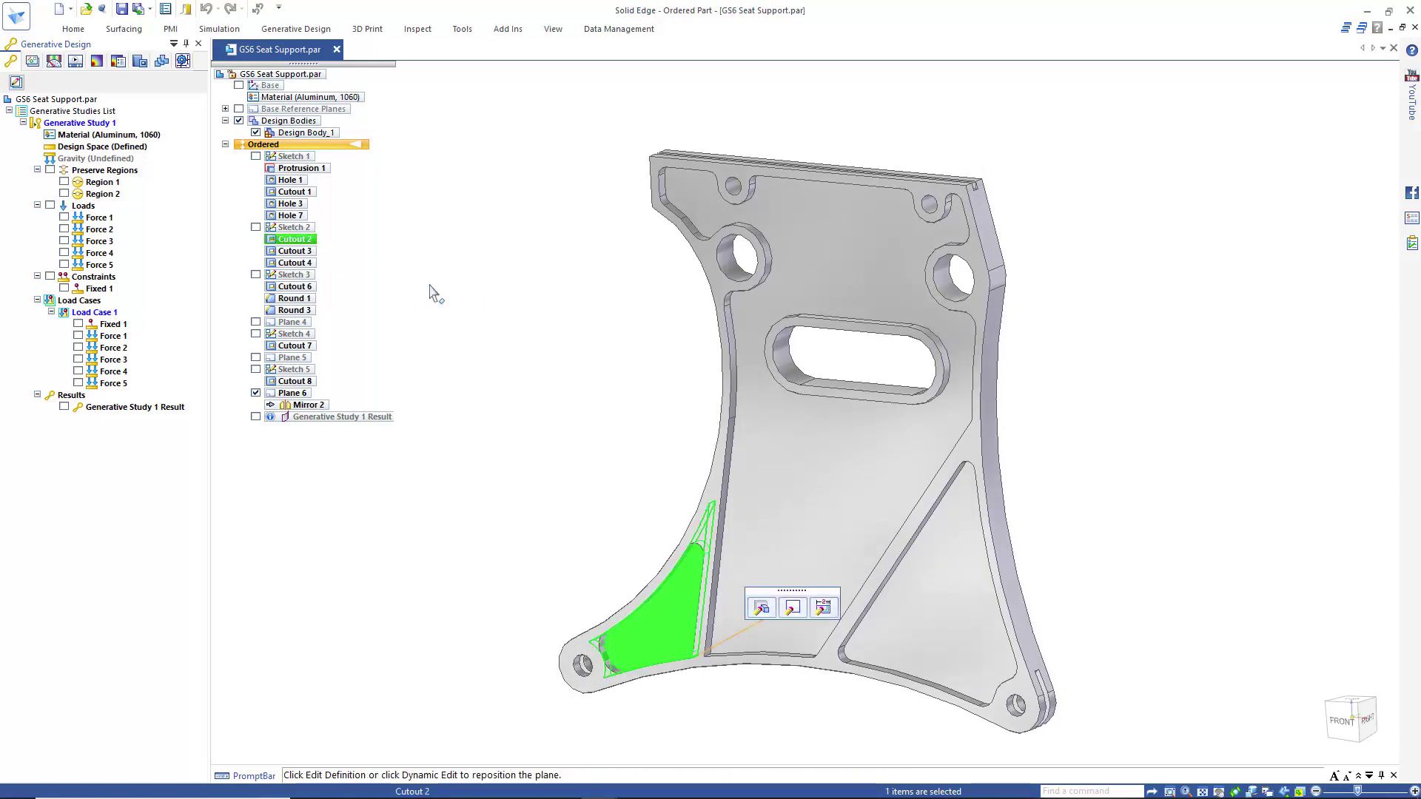
ctrl+click(310, 252)
ctrl+click(311, 263)
ctrl+click(310, 286)
ctrl+click(311, 299)
ctrl+click(296, 310)
ctrl+click(305, 346)
ctrl+click(295, 381)
ctrl+click(309, 406)
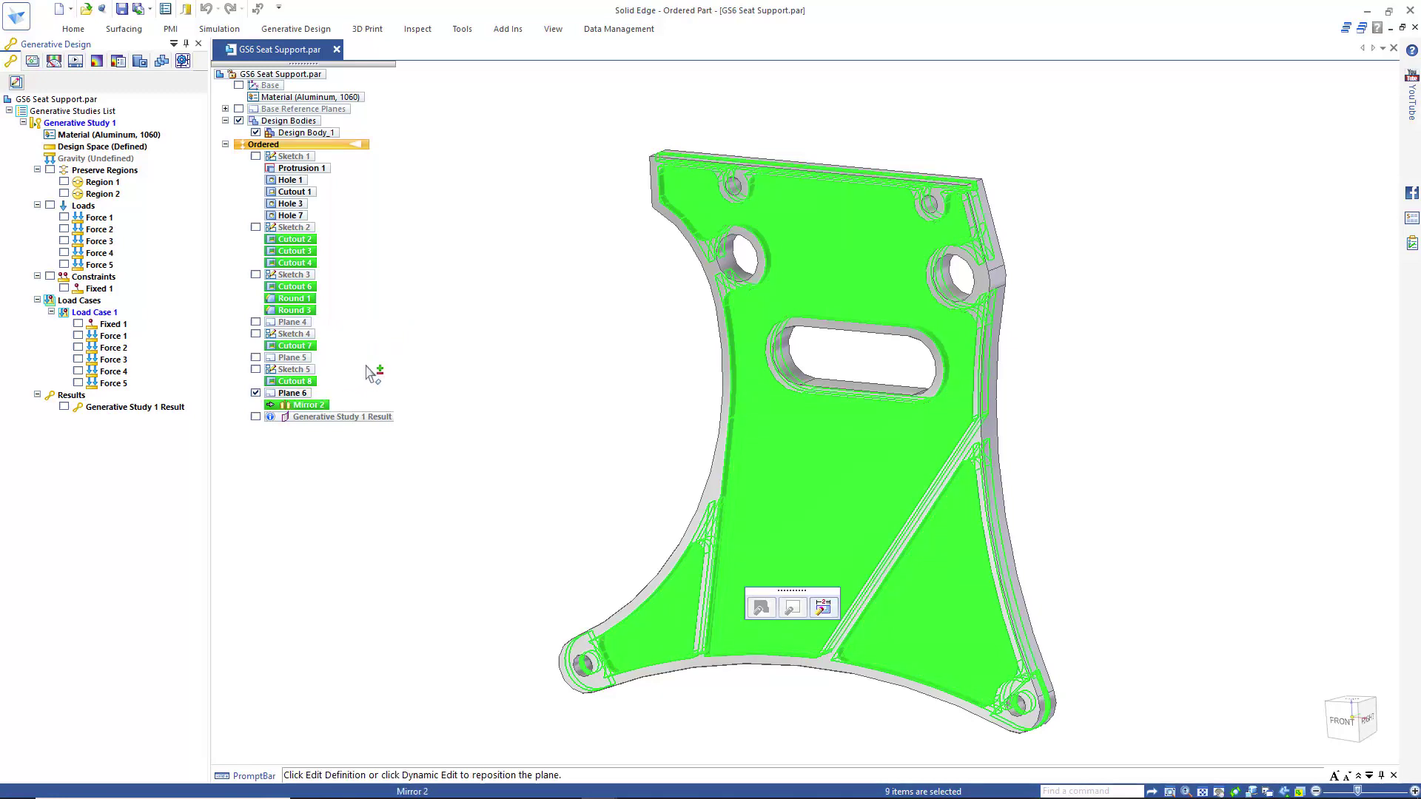
ctrl+click(314, 193)
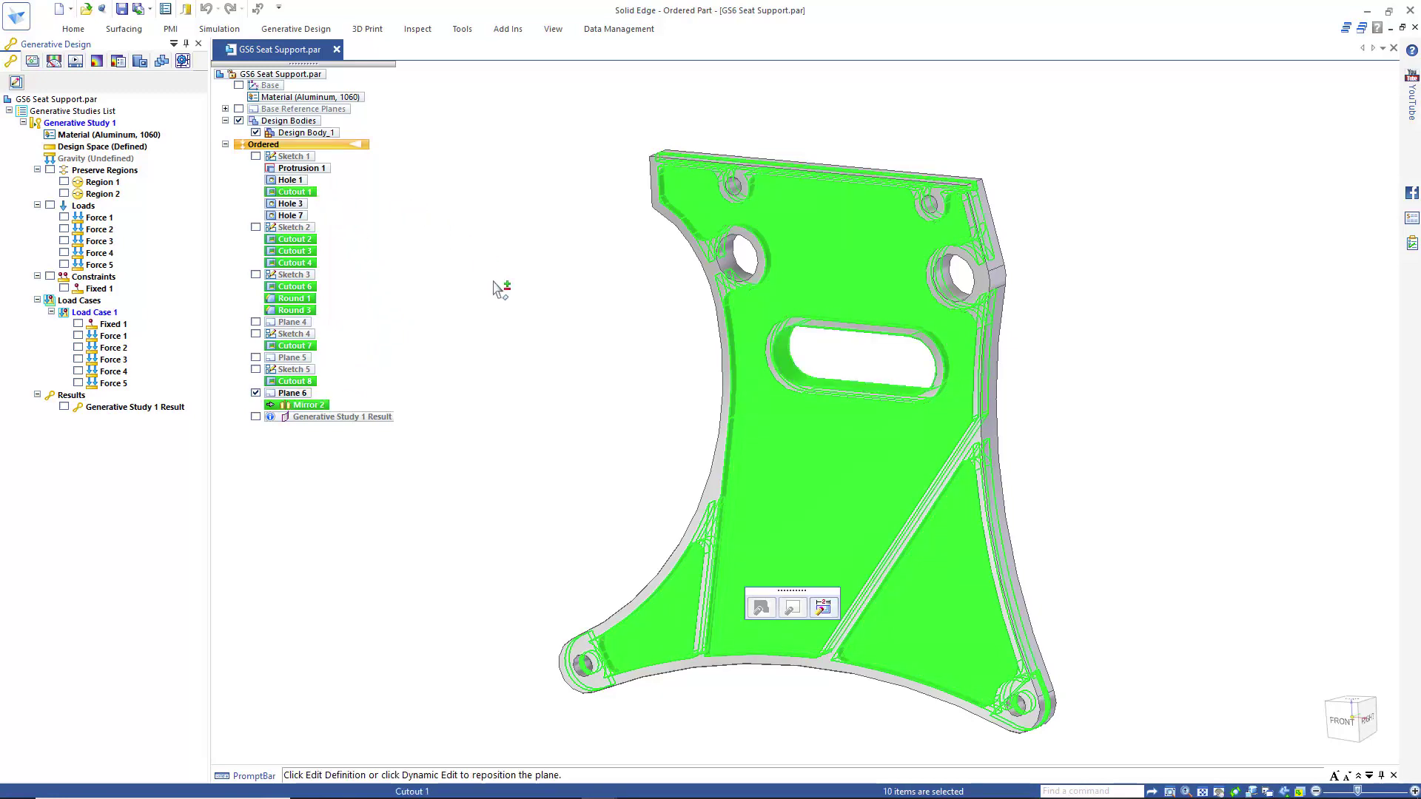
key(Delete)
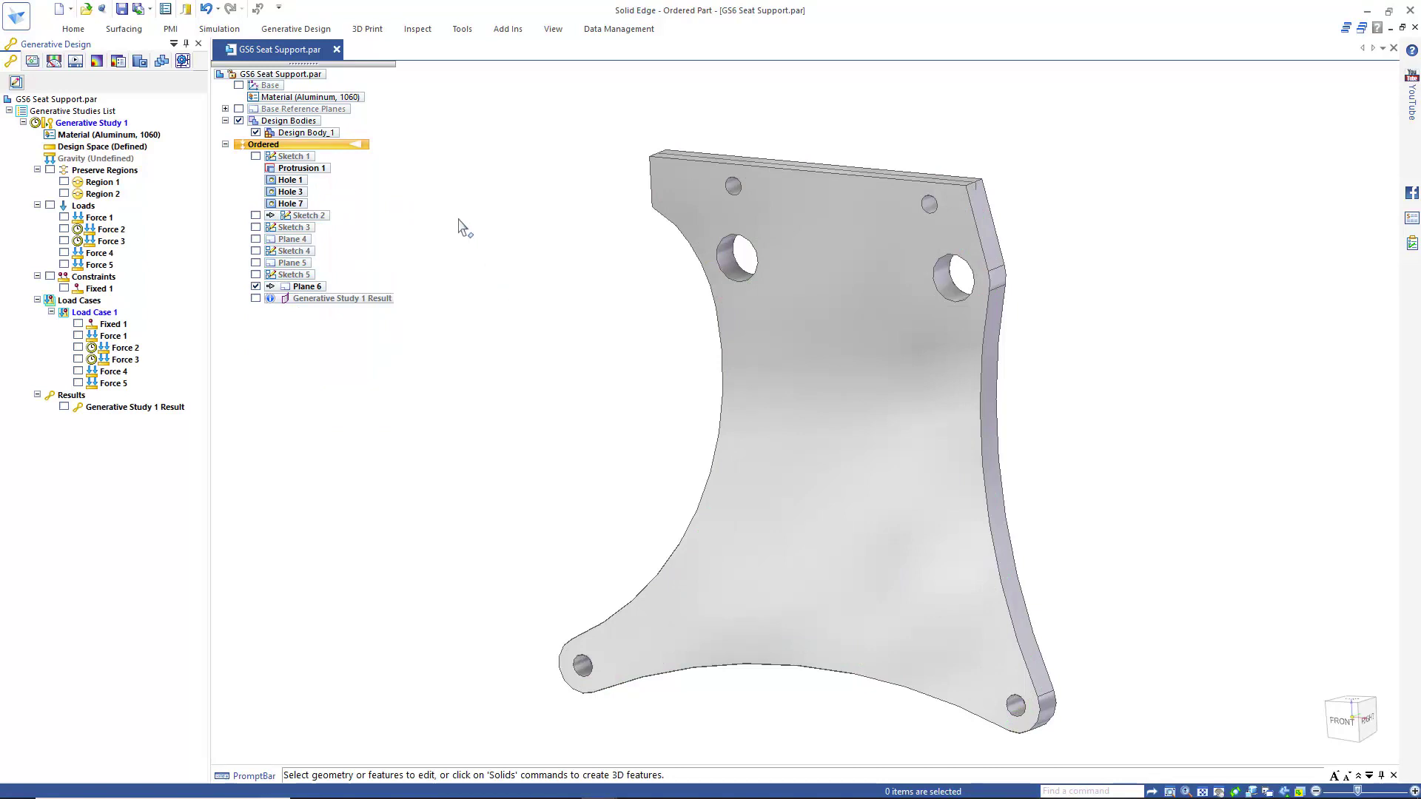
Run a new generative study with a raised mass reduction, targeting a 0.622 kg seat support
click(318, 33)
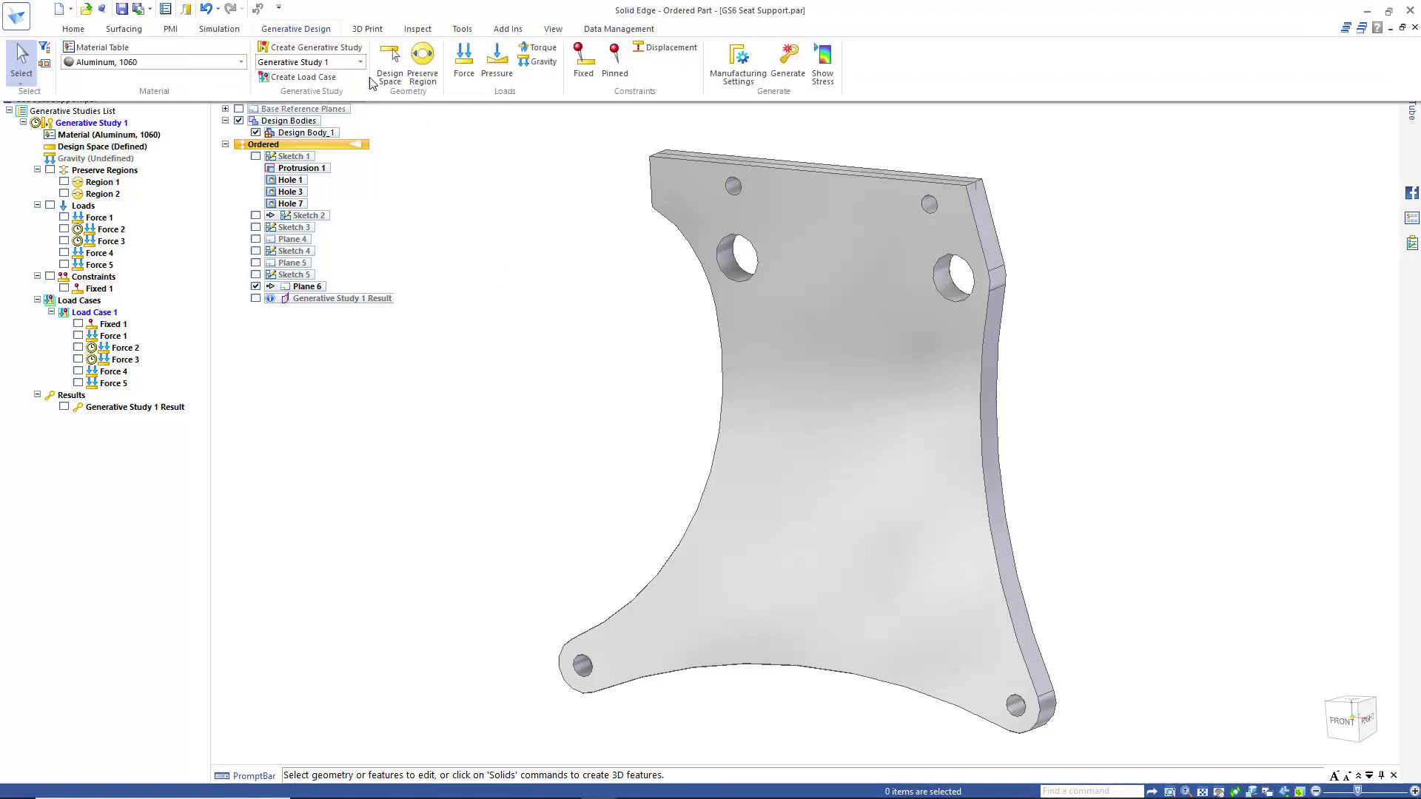
click(789, 64)
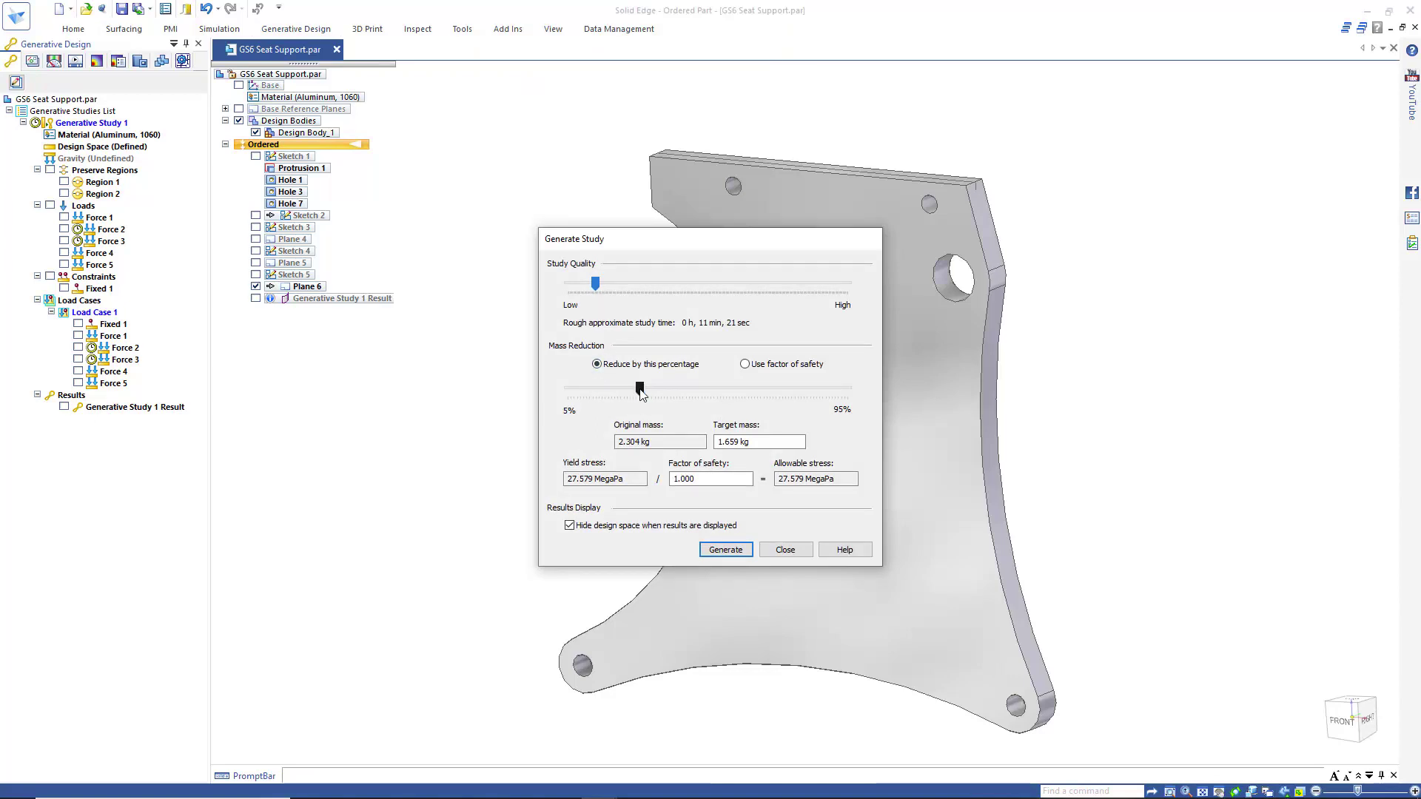
drag(640, 390, 779, 384)
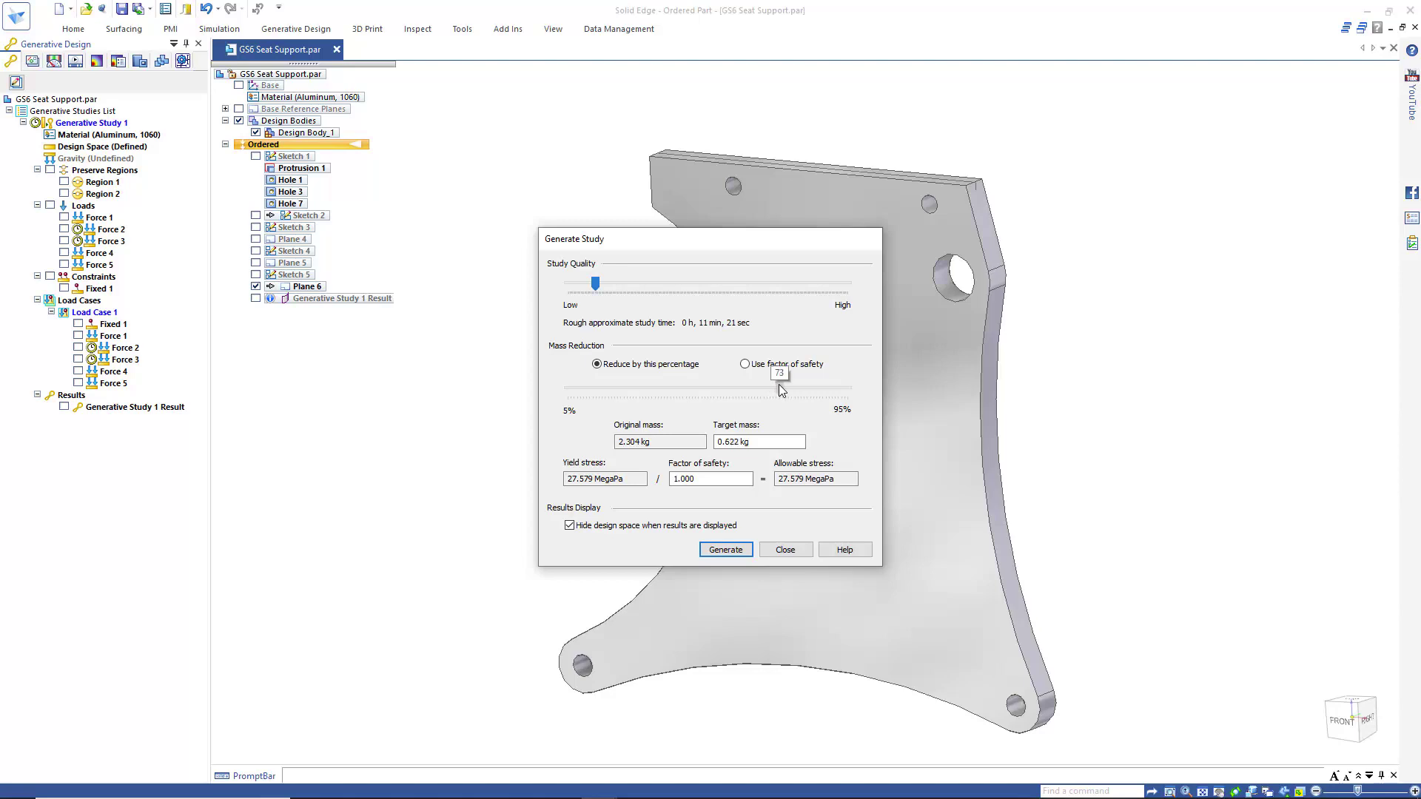
click(721, 550)
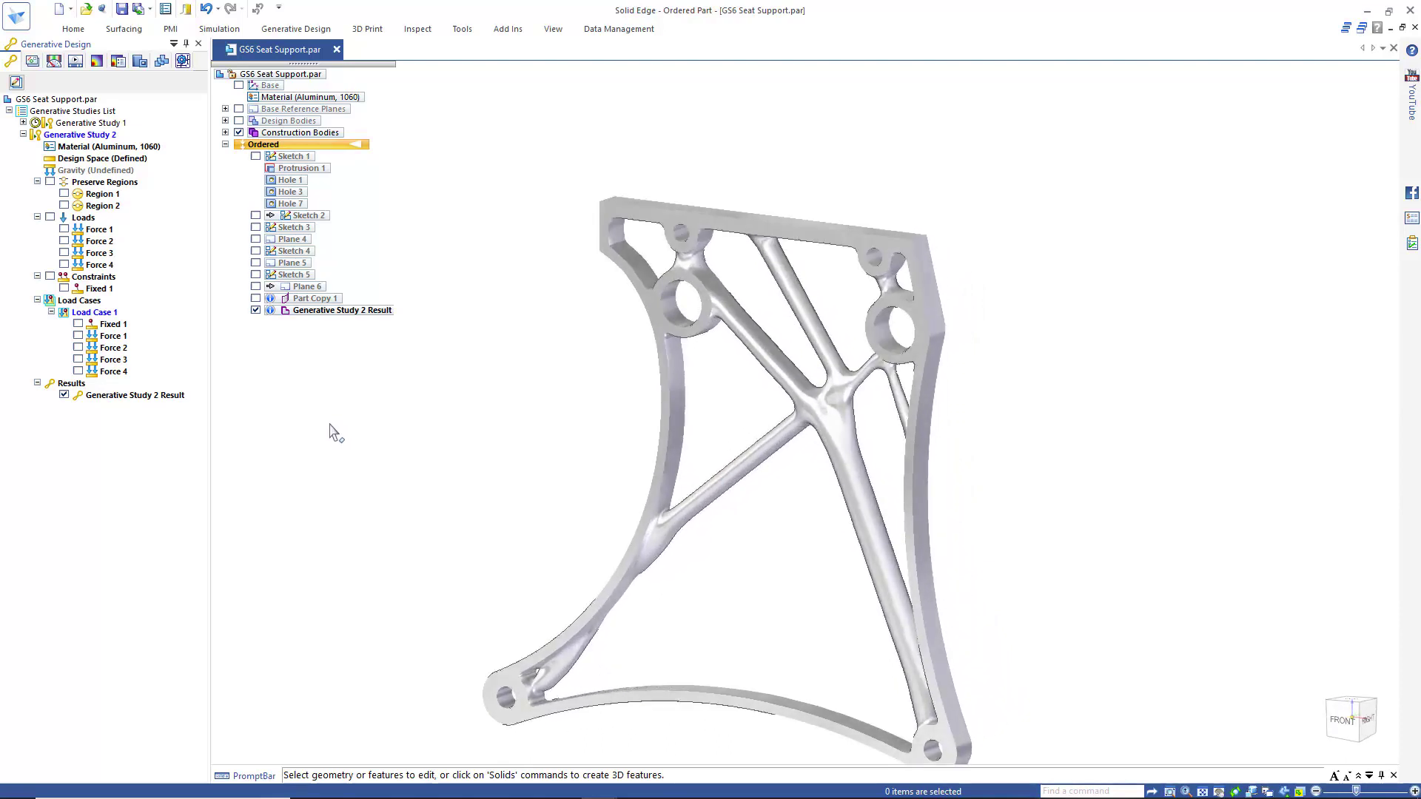
Detach the Generative Study 2 Result and toggle Part Copy 2 to a design body
right_click(124, 397)
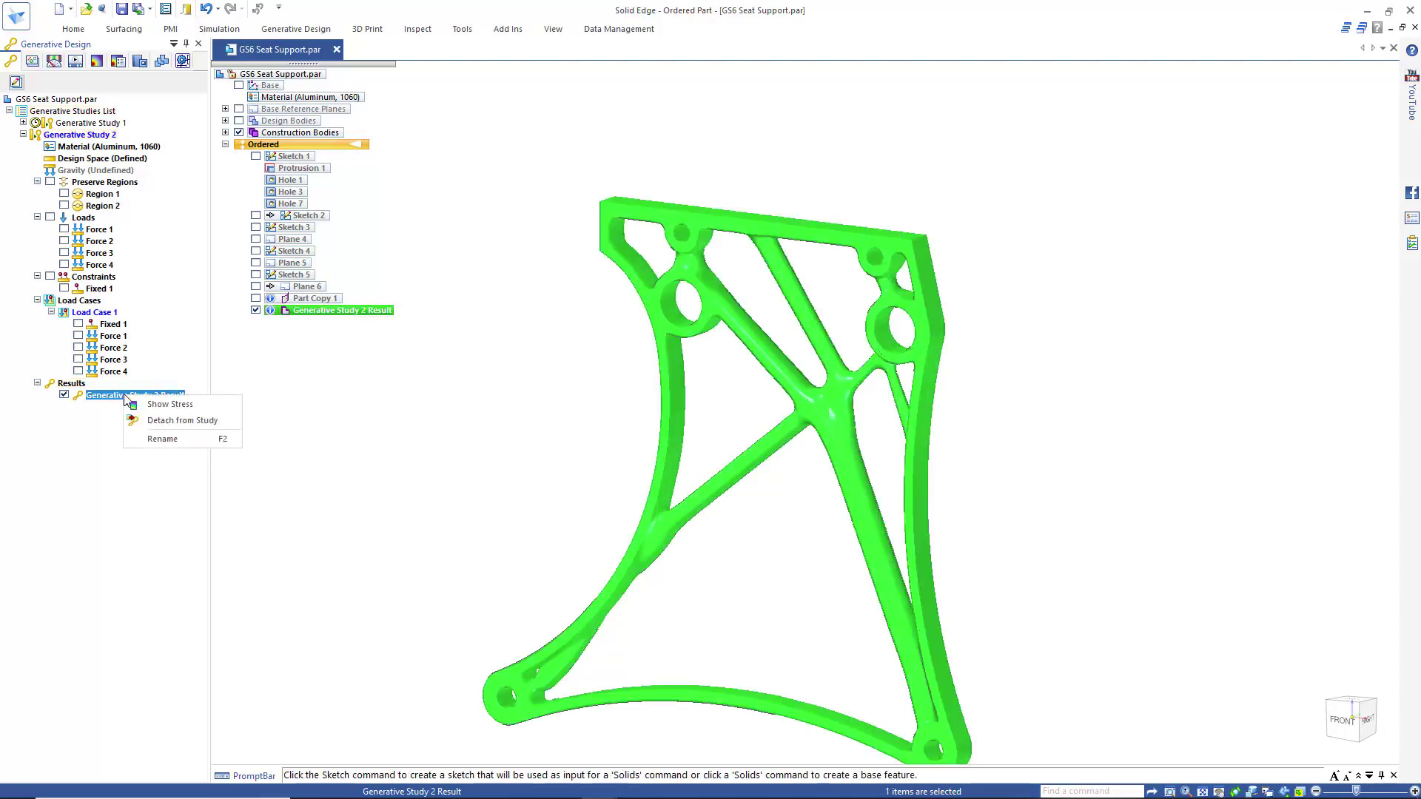
click(181, 421)
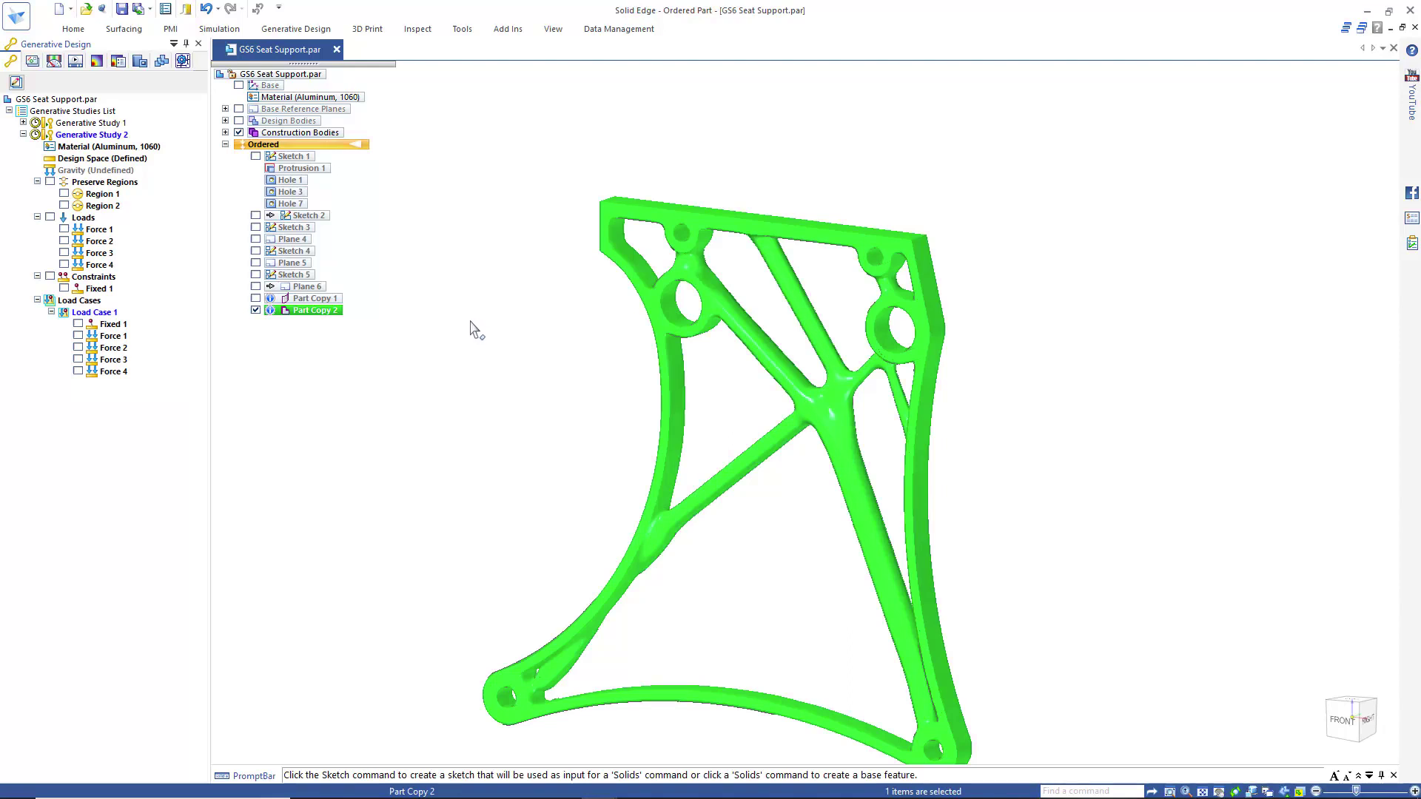
click(225, 132)
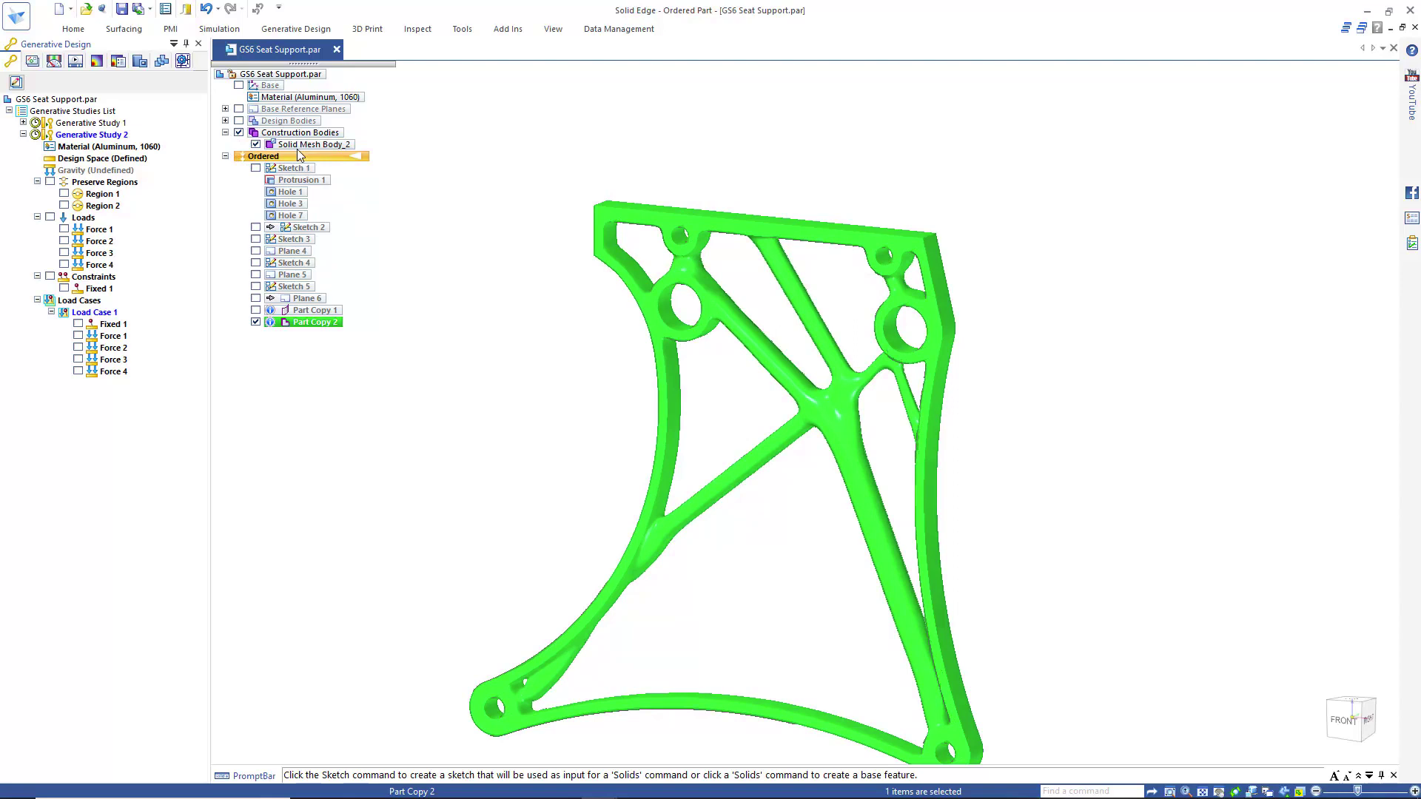
right_click(319, 328)
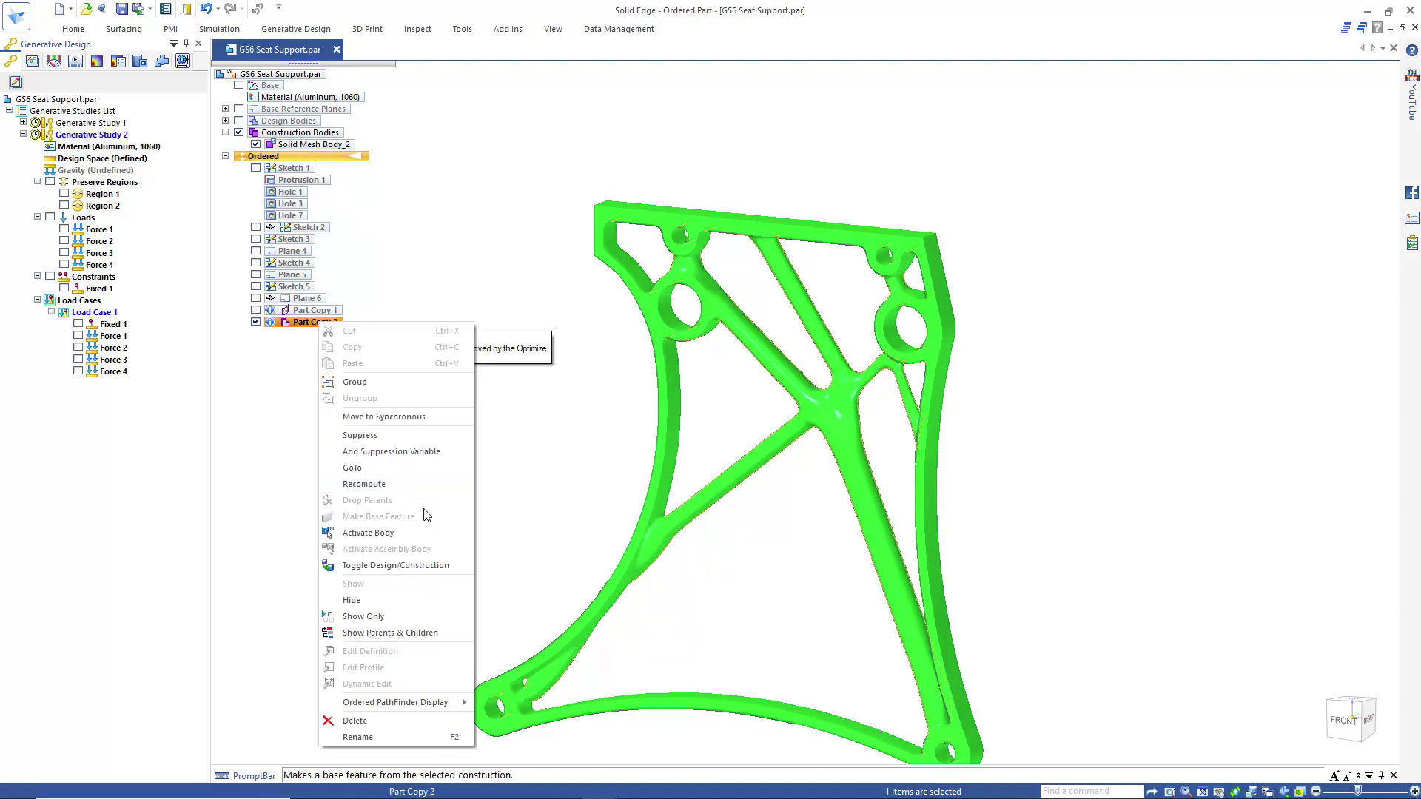
click(423, 566)
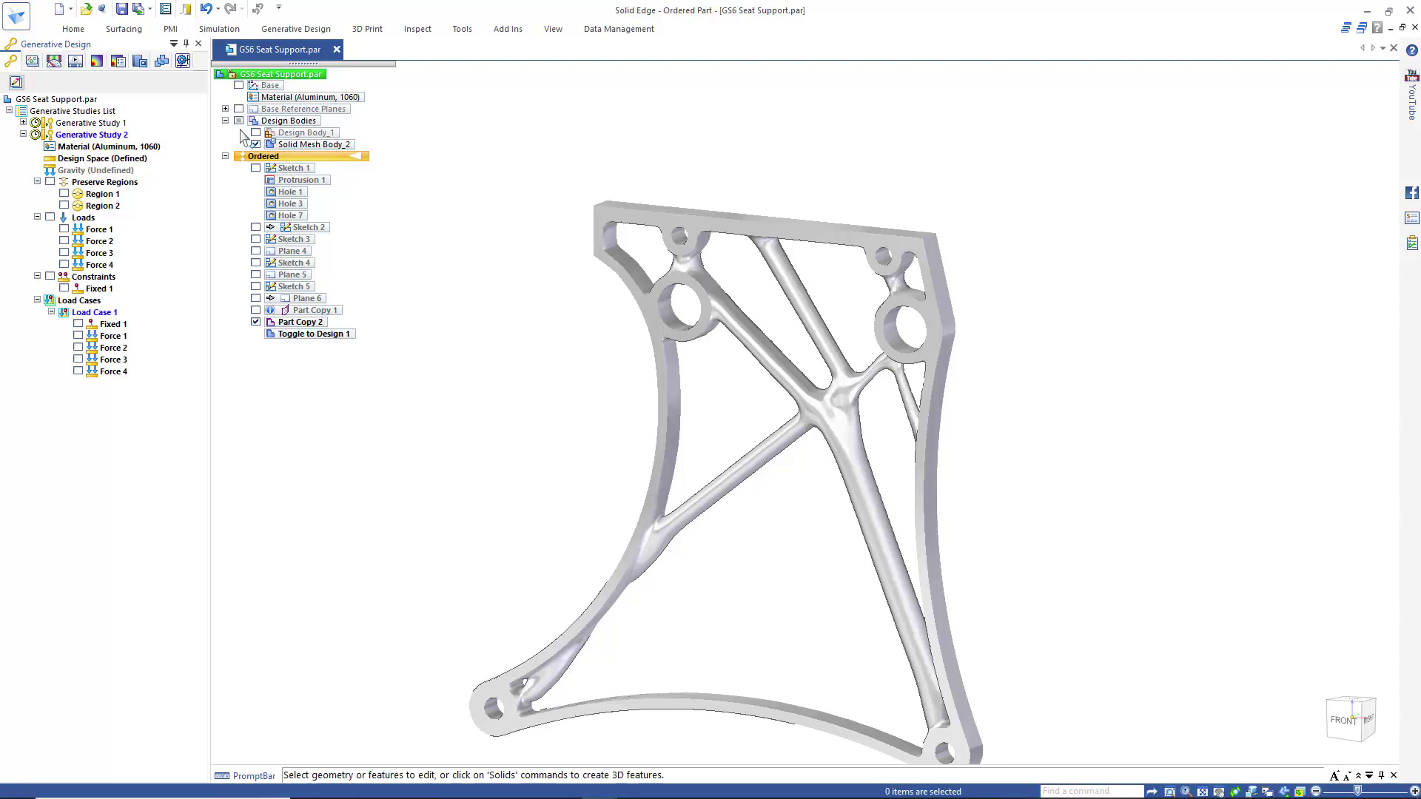
Activate Solid Mesh Body_2 and view the bracket isometrically
click(307, 145)
right_click(308, 148)
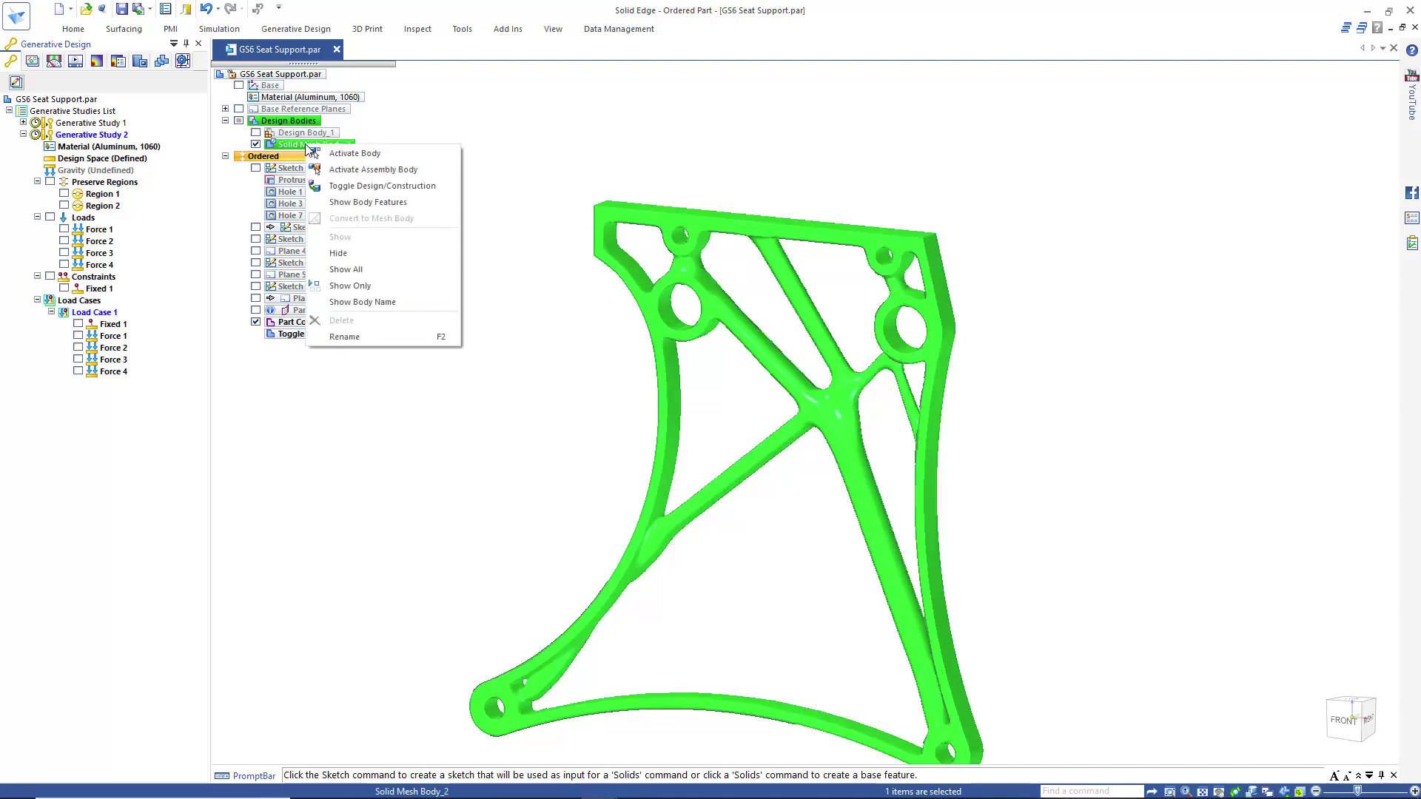
click(350, 153)
key(ctrl+i)
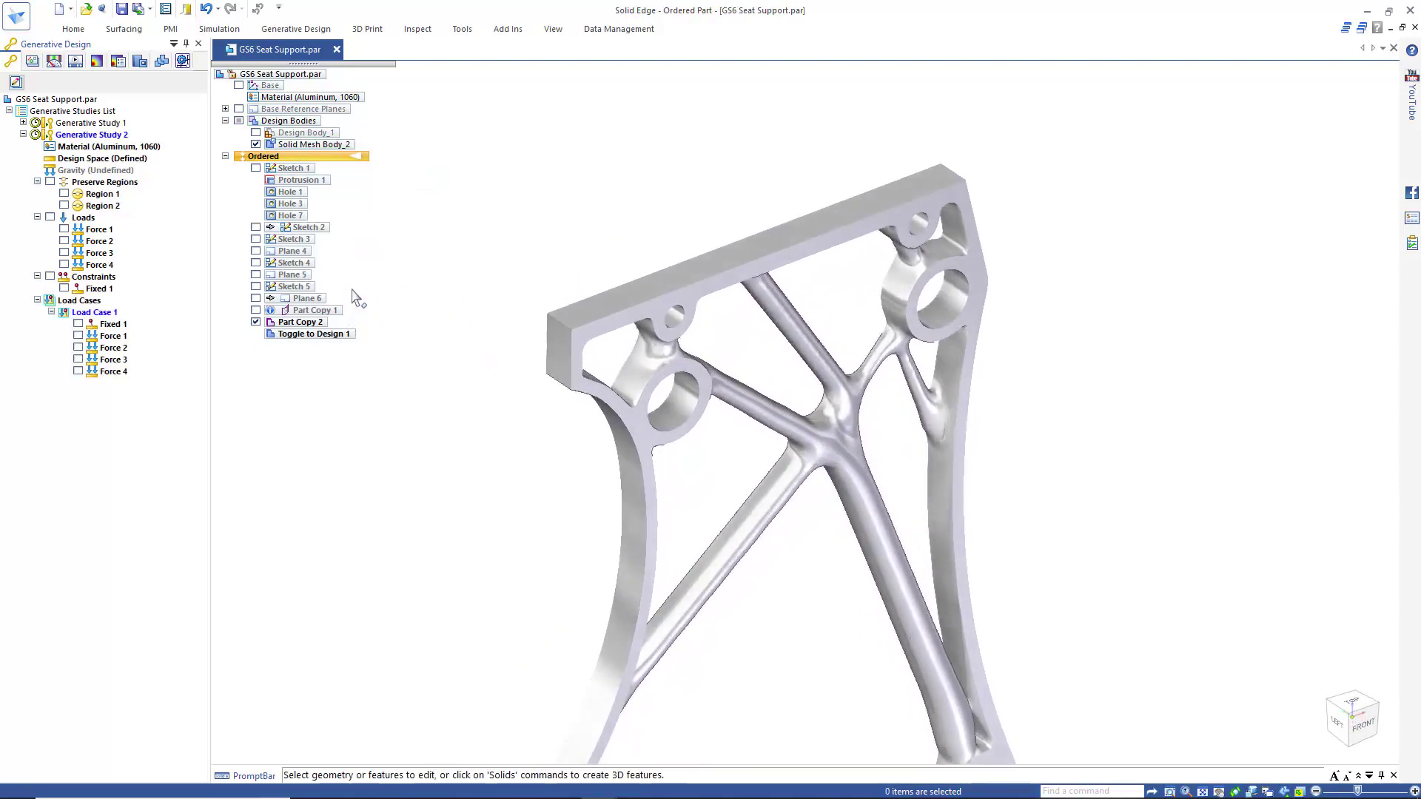
Cut Sketch 3's end profile 212.29 mm along the top flange, creating Cutout 16
click(256, 239)
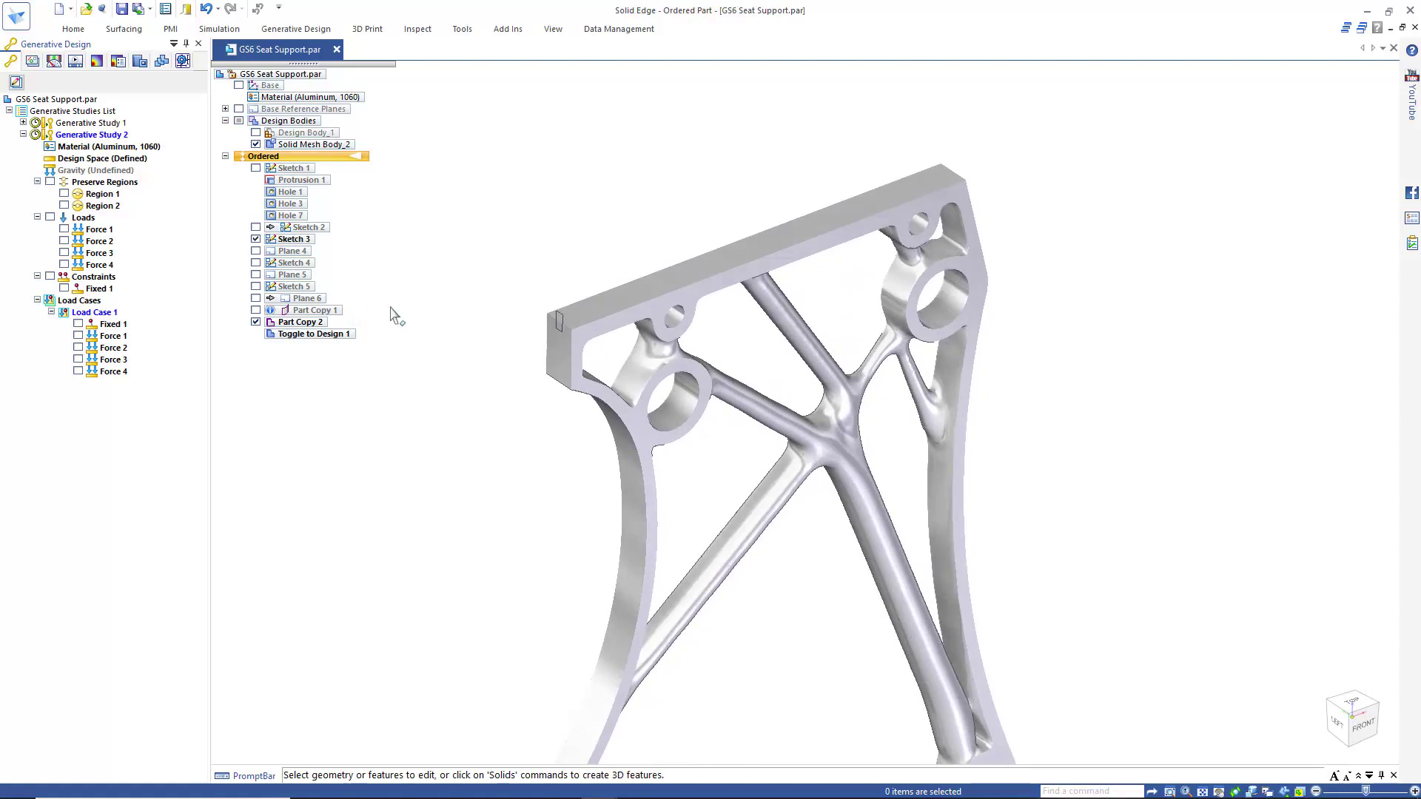
click(74, 29)
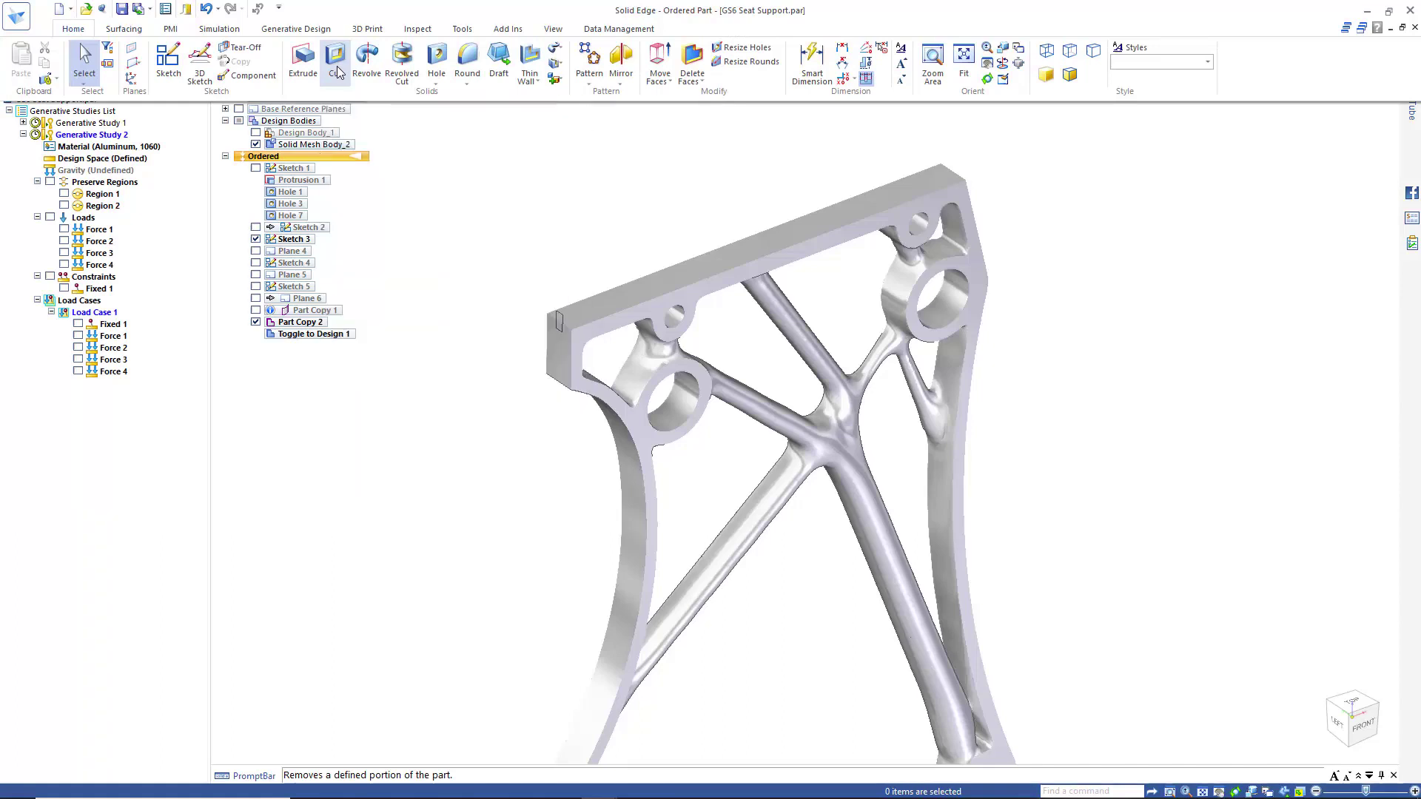
click(337, 72)
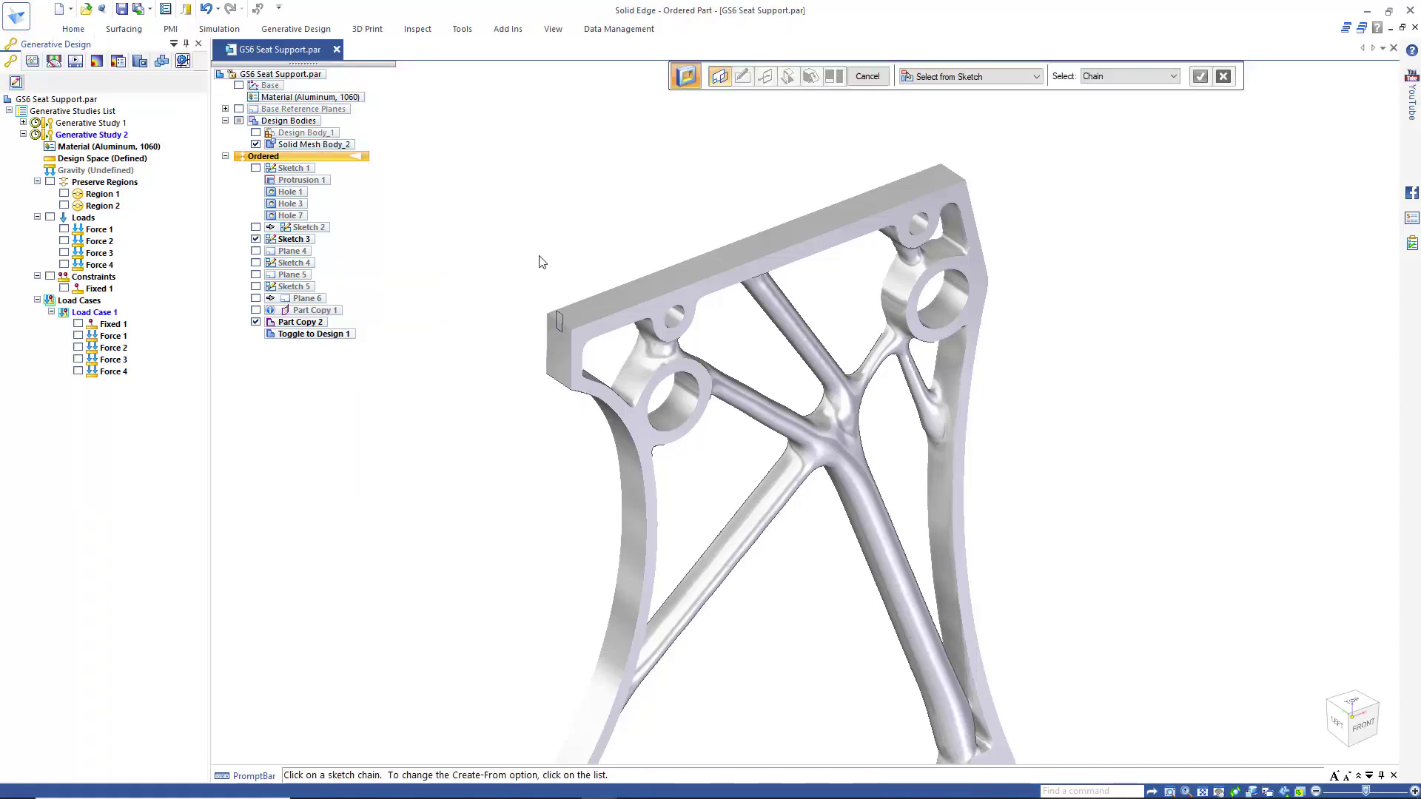
click(561, 314)
click(1199, 77)
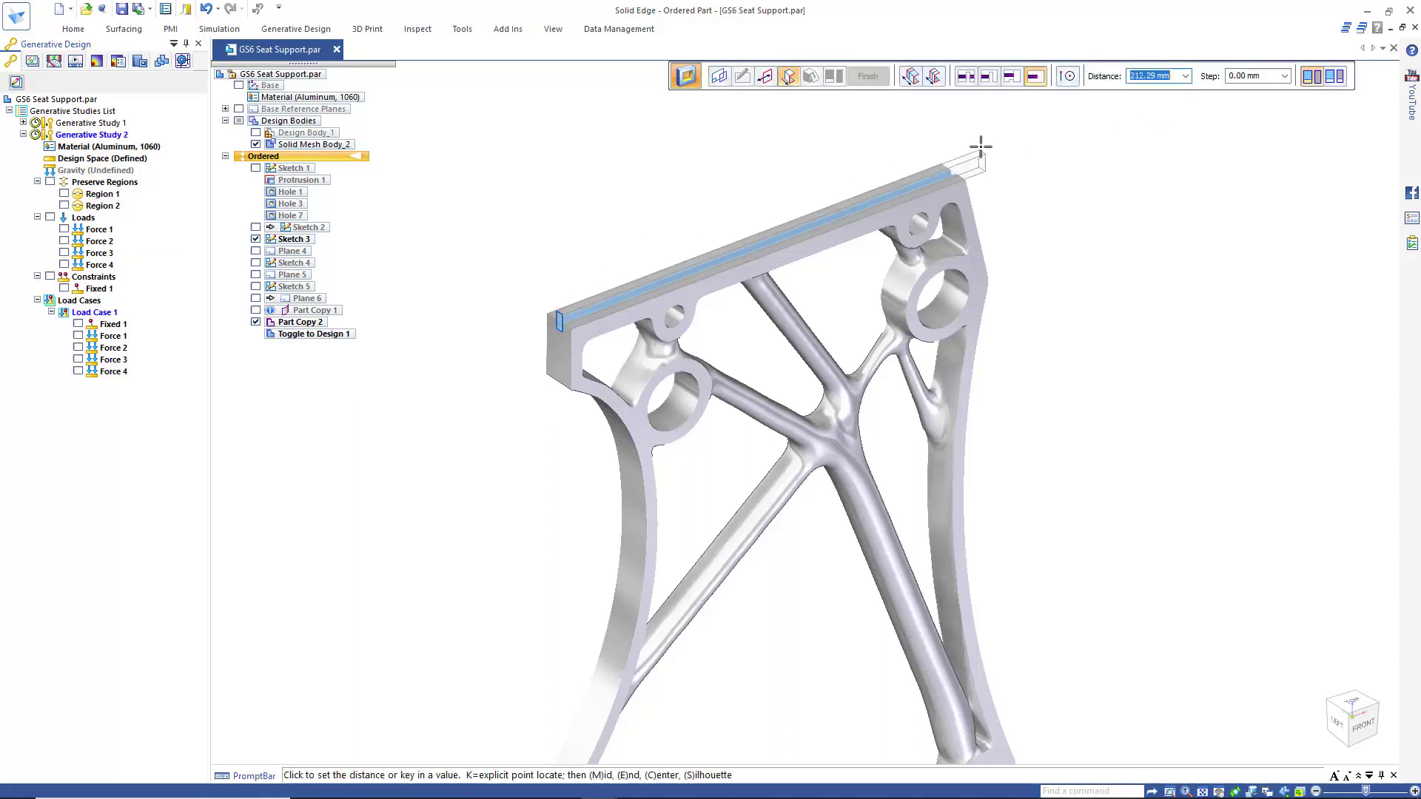
click(981, 147)
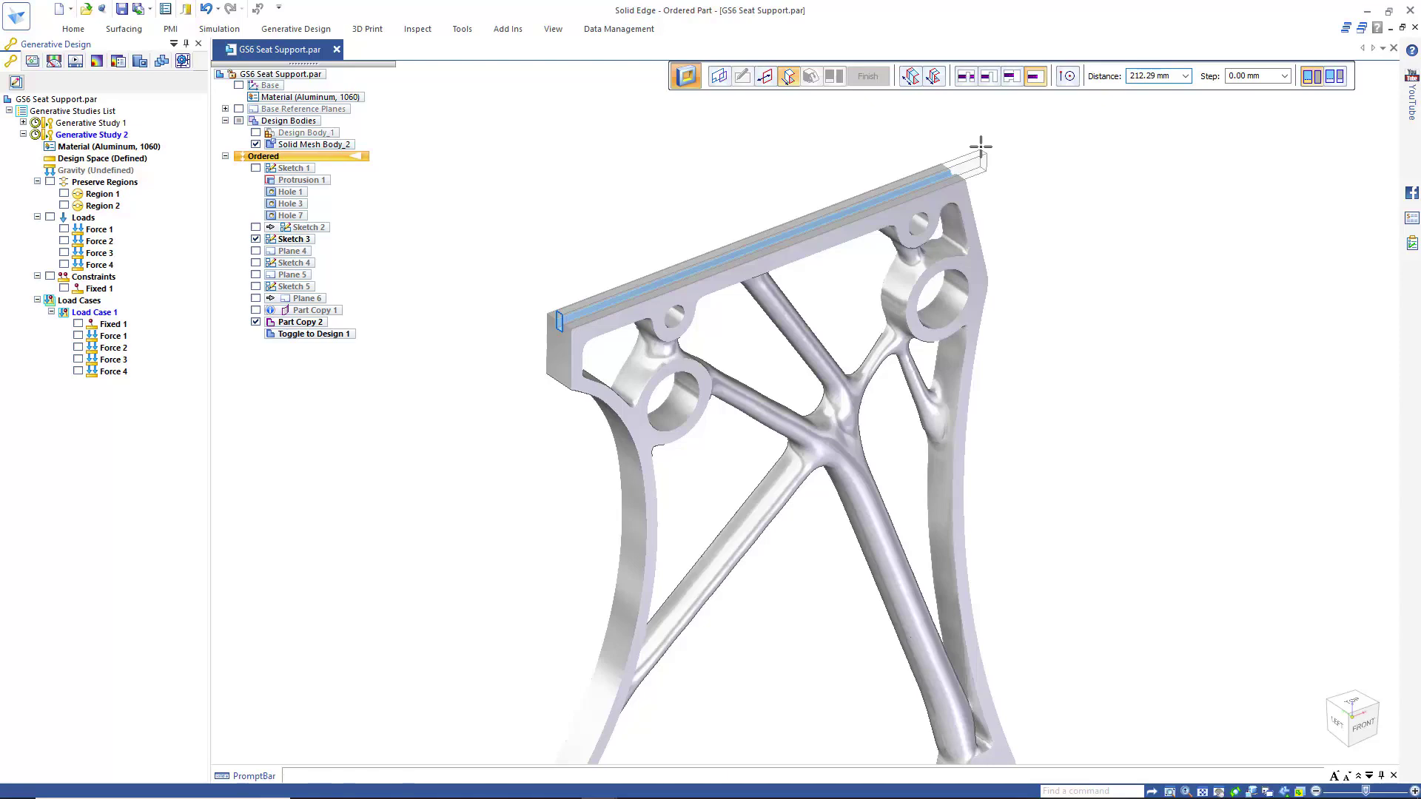
click(867, 76)
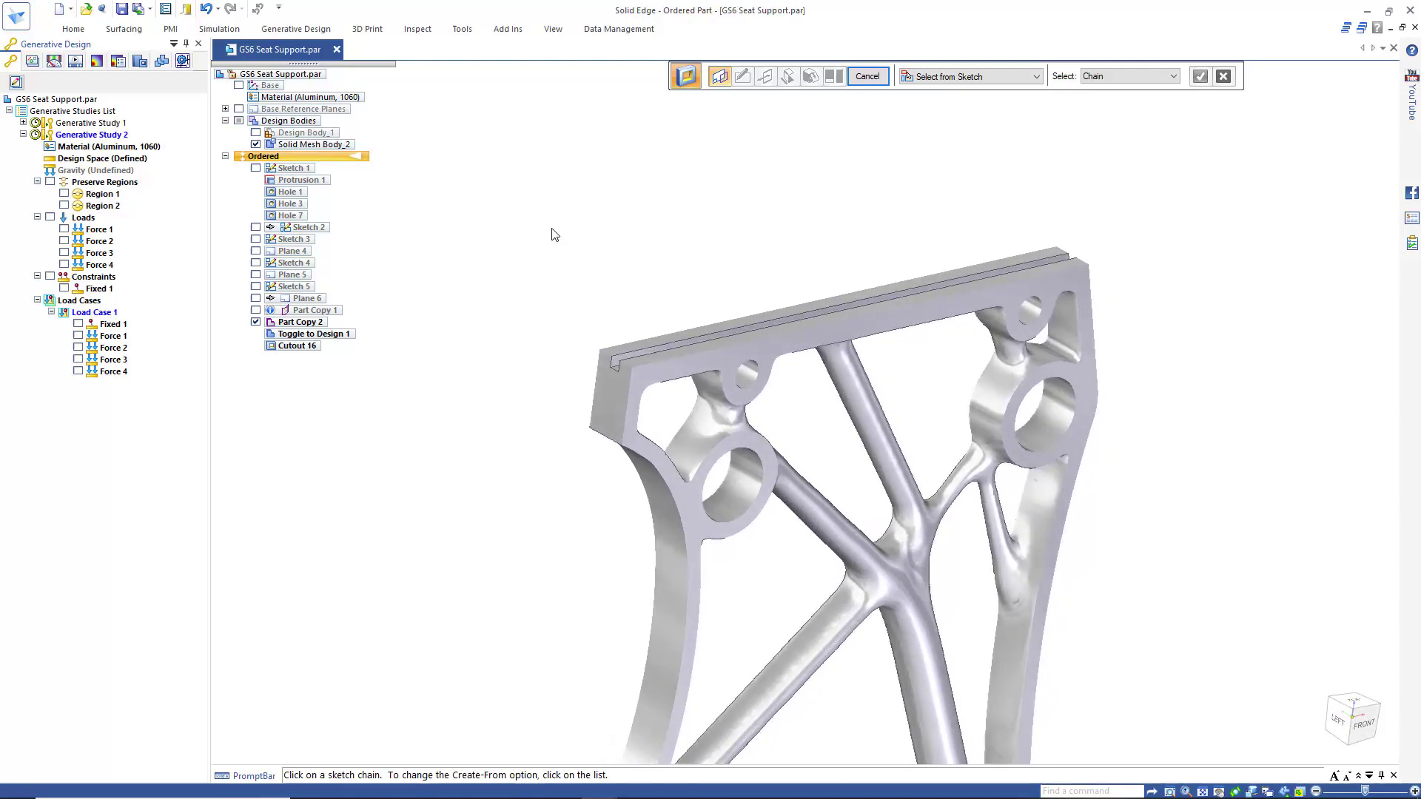
click(868, 78)
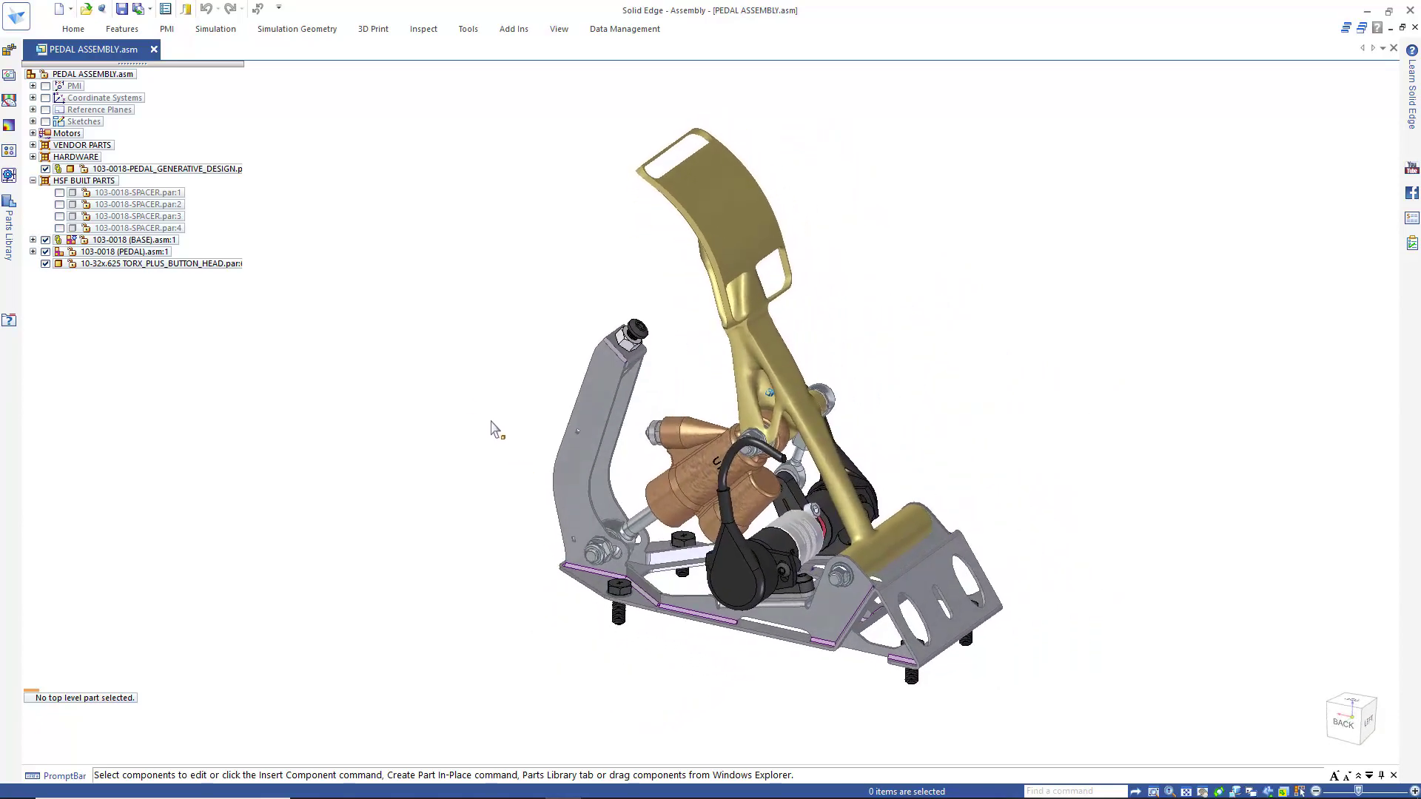
Select the 103-0018-PEDAL_GENERATIVE_DESIGN part in PEDAL ASSEMBLY.asm's PathFinder
click(225, 170)
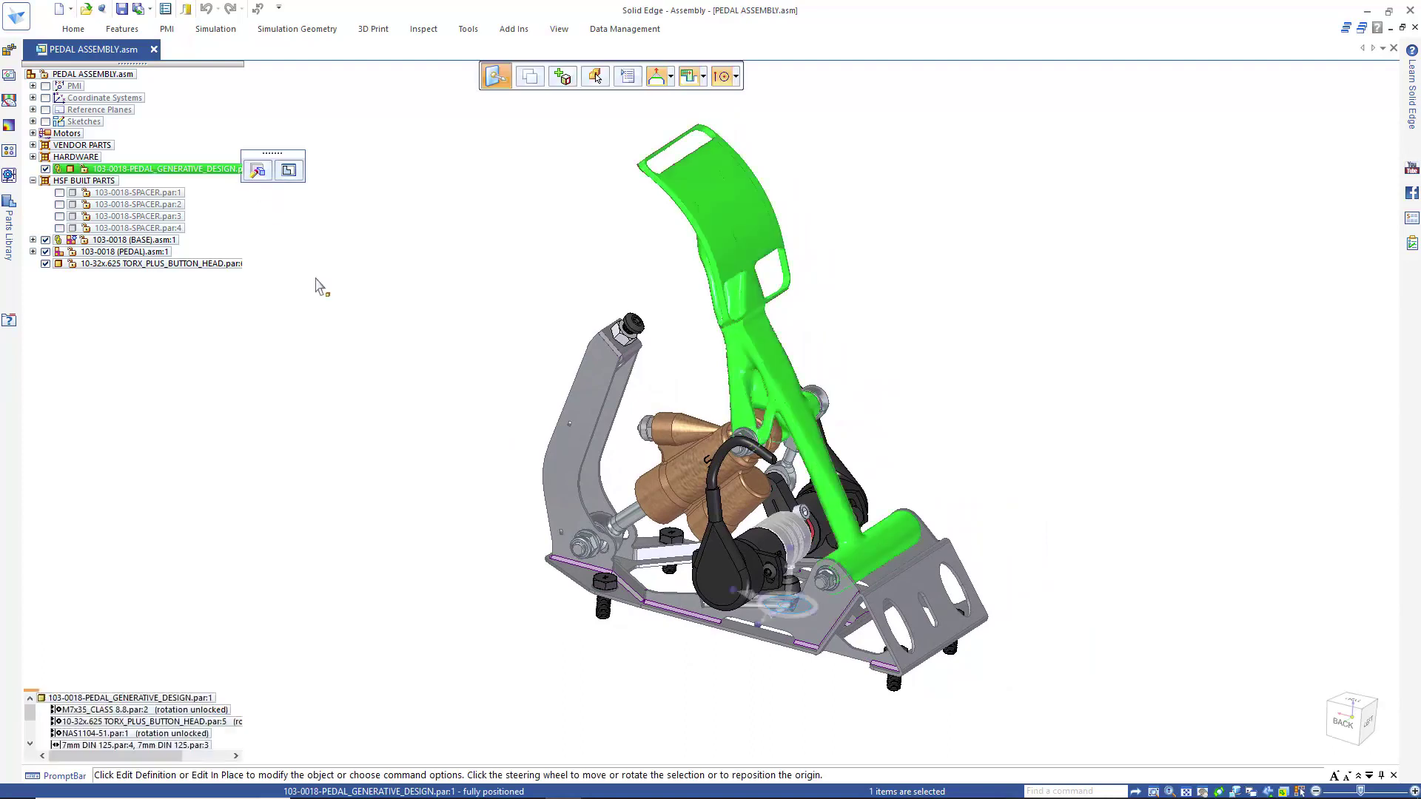